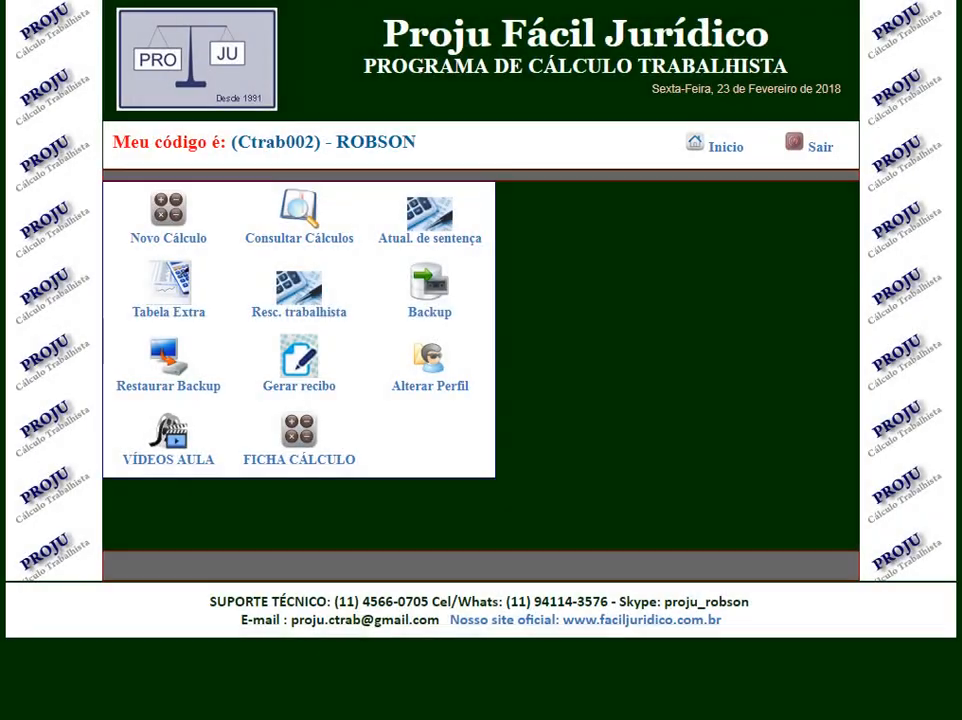
Start a new Cálculo Inicial Trabalhista, enter the claimant's full name, and enter "indutex ltda" as Reclamada.
left_click(168, 215)
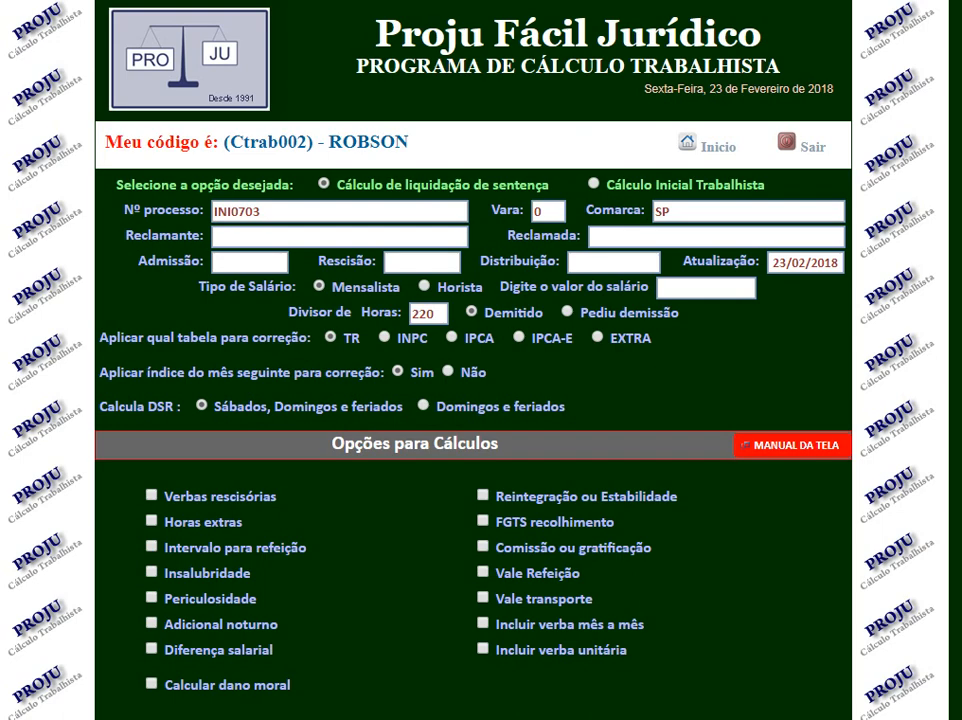
left_click(594, 184)
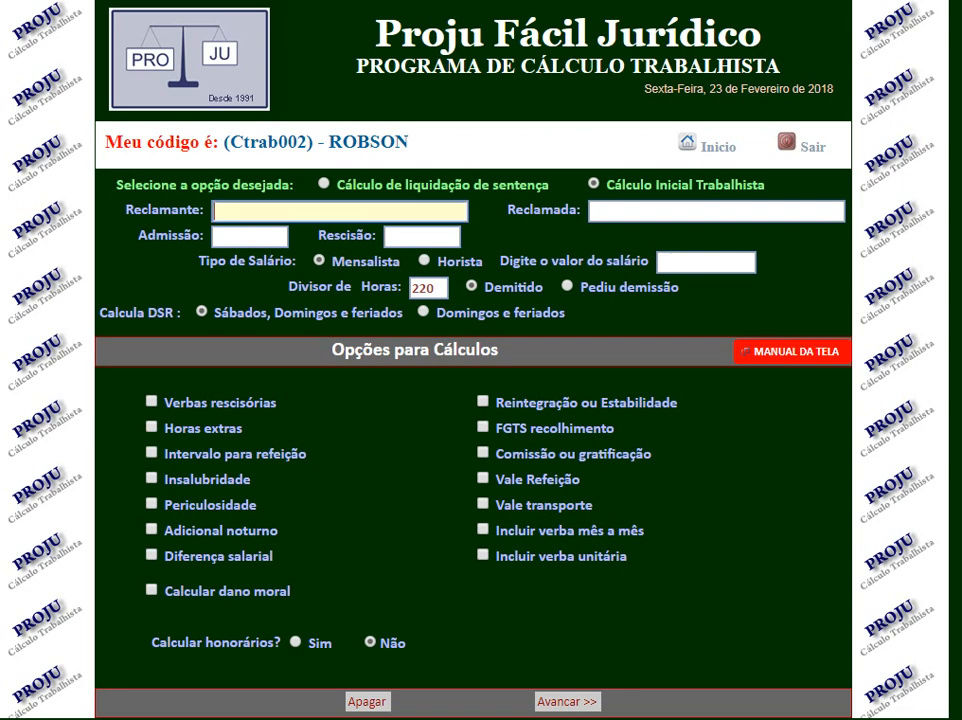
left_click(273, 209)
key("Tab")
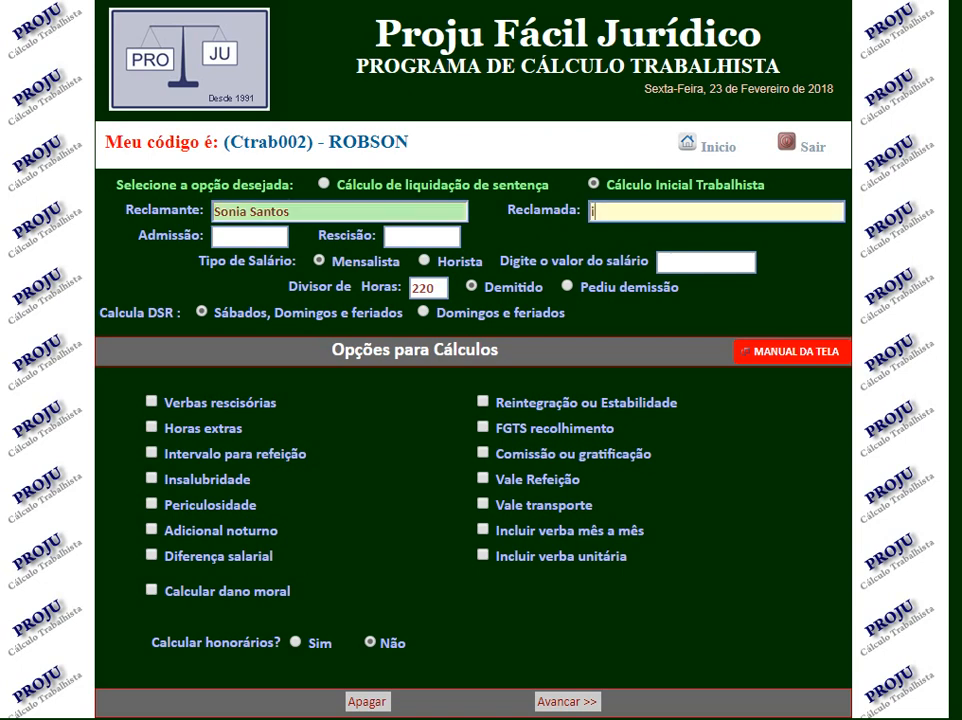
type("indutex ltda")
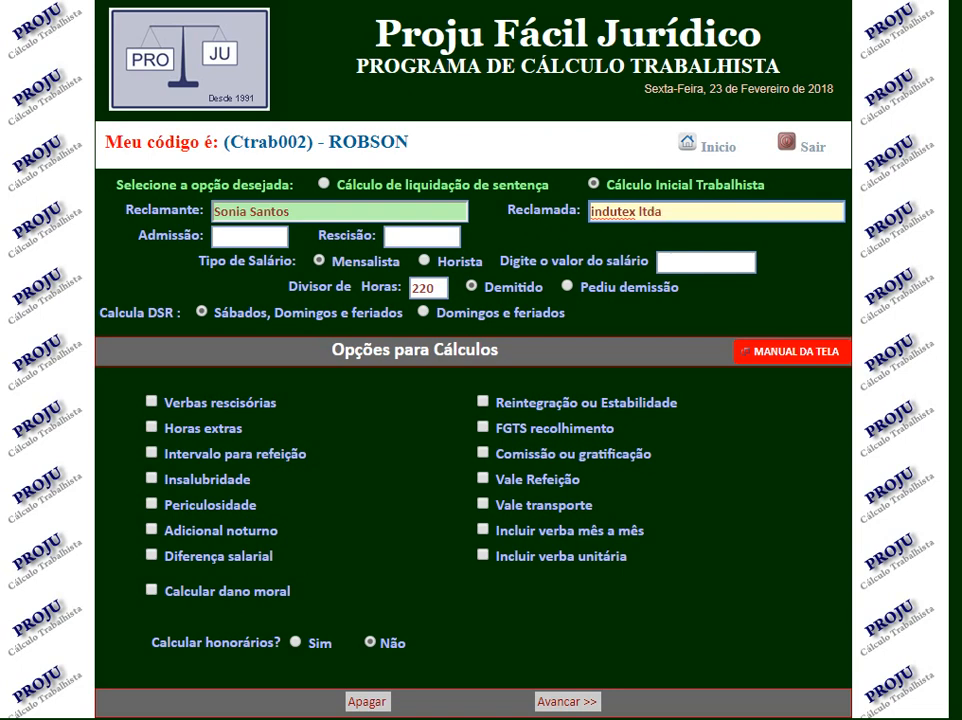
Set Admissão to 02/02/2015, Rescisão to 02/01/2018 and the salary value to 1500.00.
key("Tab")
type("02/02/")
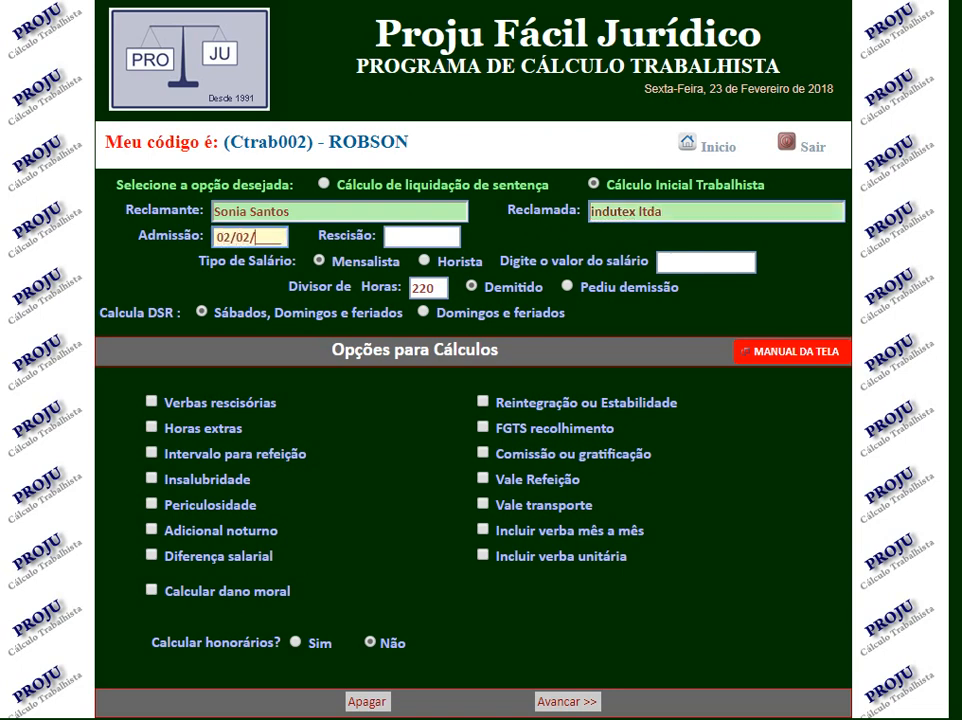
type("2015")
key("Tab")
key("Tab")
left_click(421, 237)
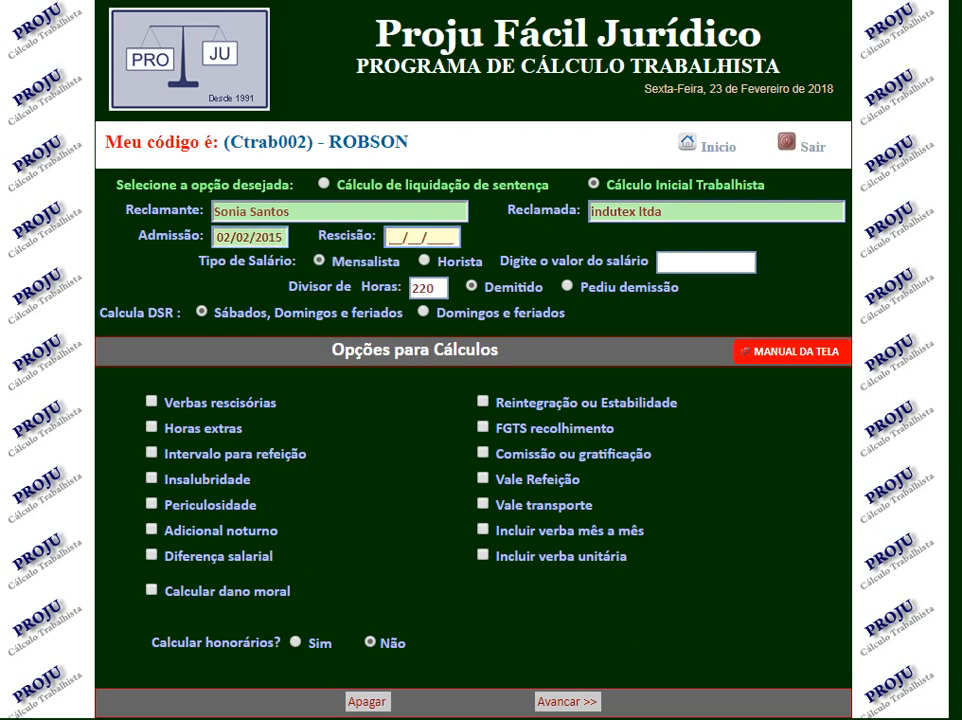
type("02/01/2018")
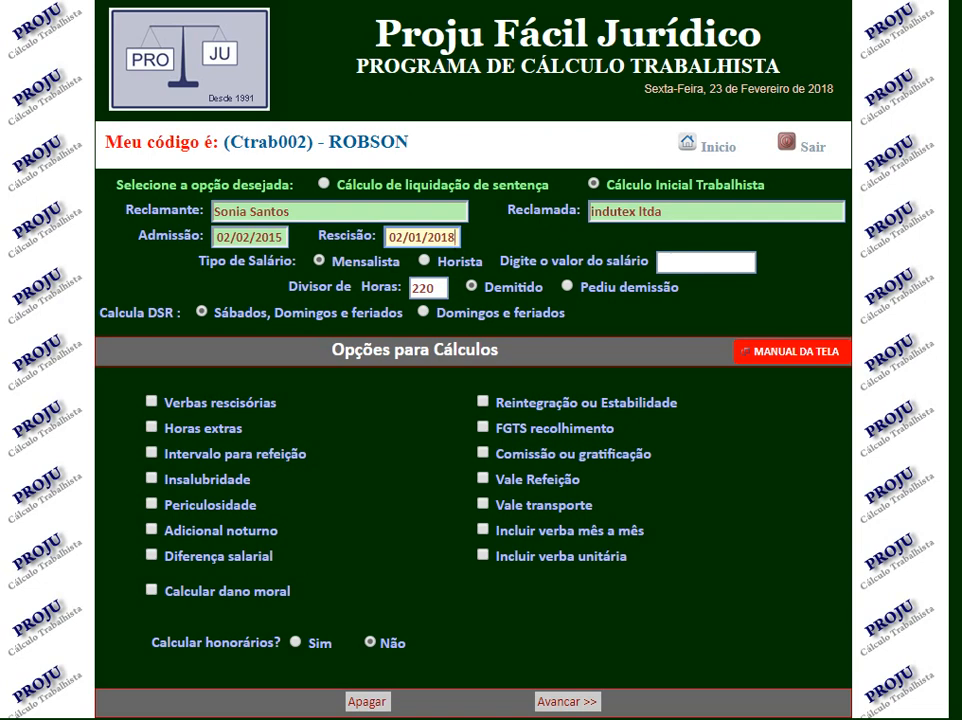
left_click(706, 263)
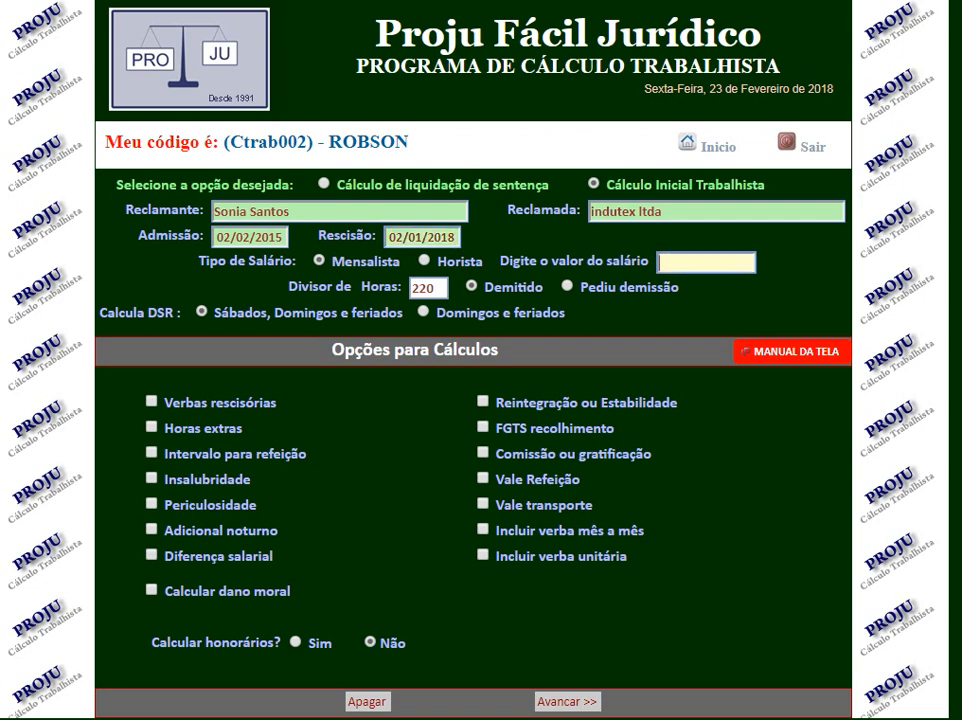
type("1500.00")
Include Verbas rescisórias, Horas extras, Intervalo para refeição, Insalubridade and FGTS recolhimento in the calculation.
scroll(475, 400, "down", 1)
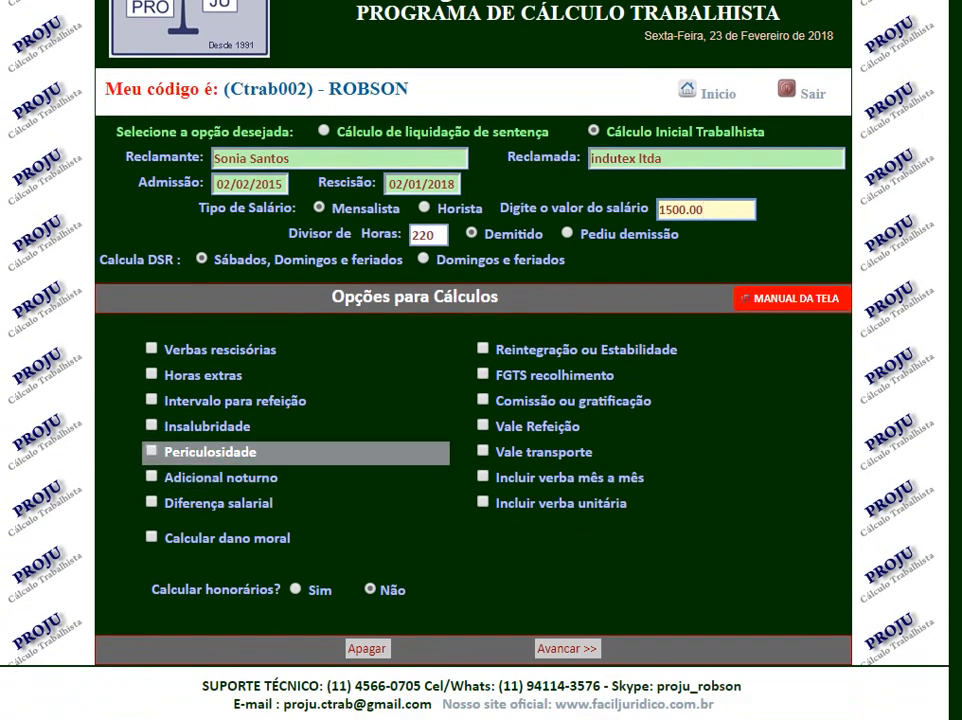
left_click(152, 348)
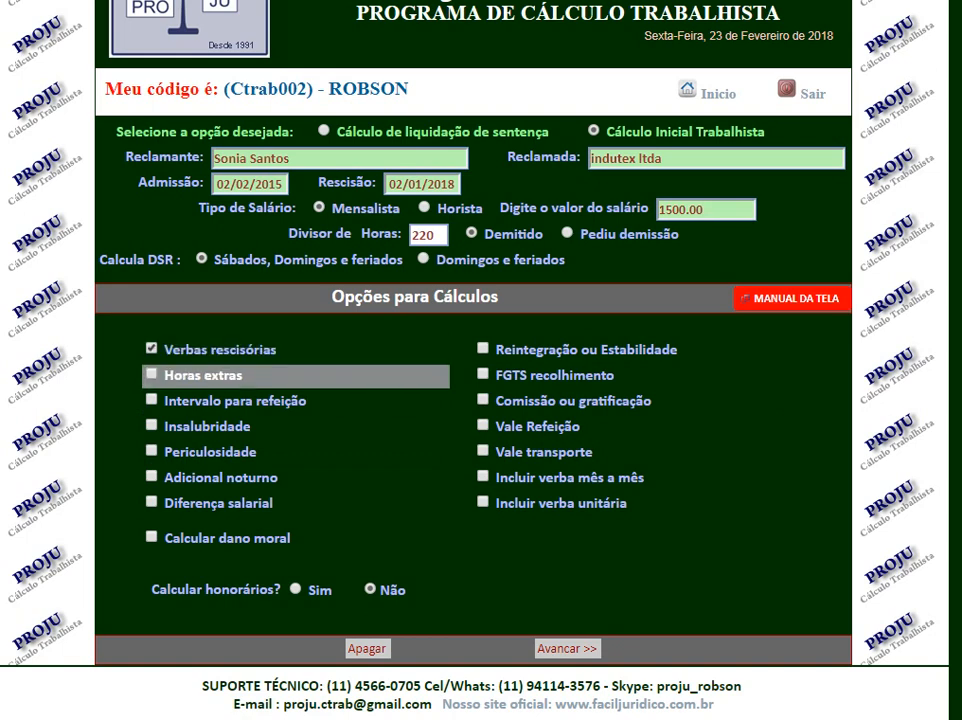
left_click(151, 374)
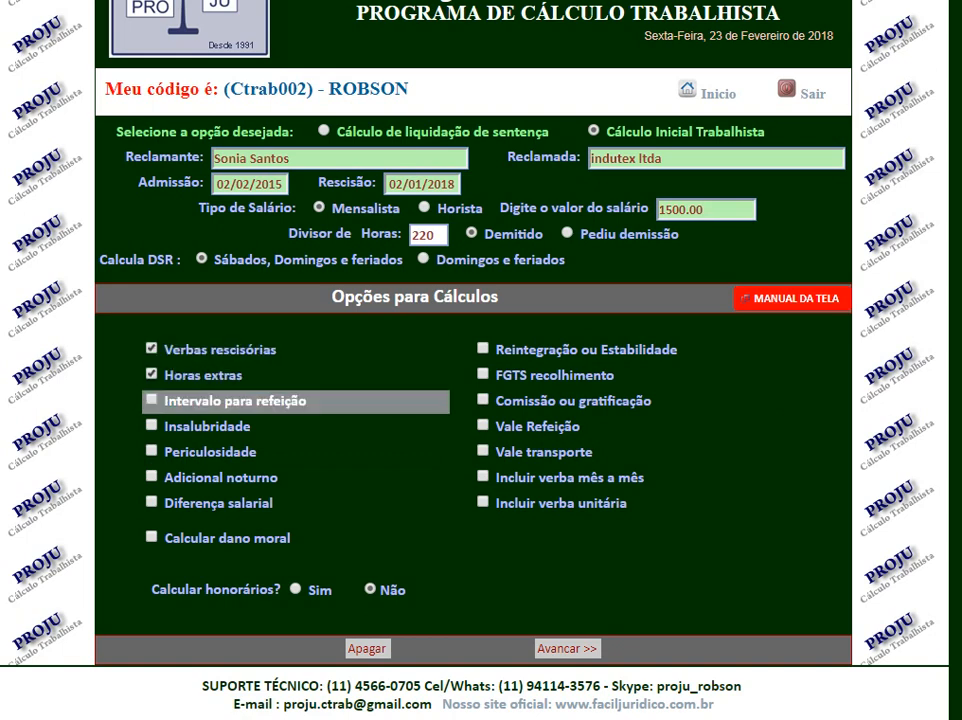
left_click(151, 400)
left_click(151, 425)
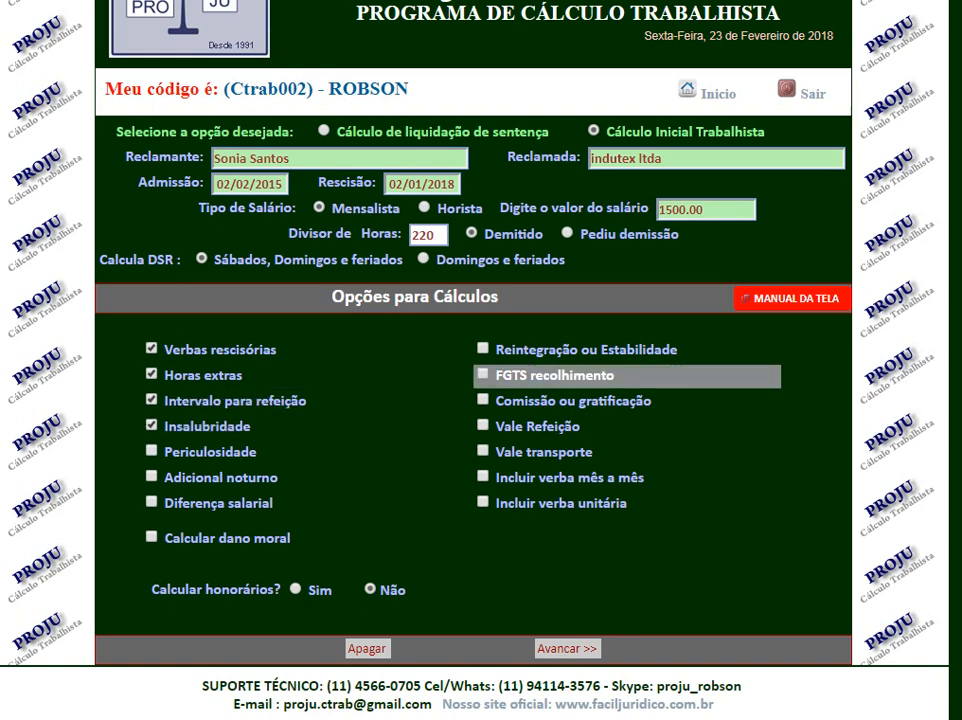
left_click(483, 374)
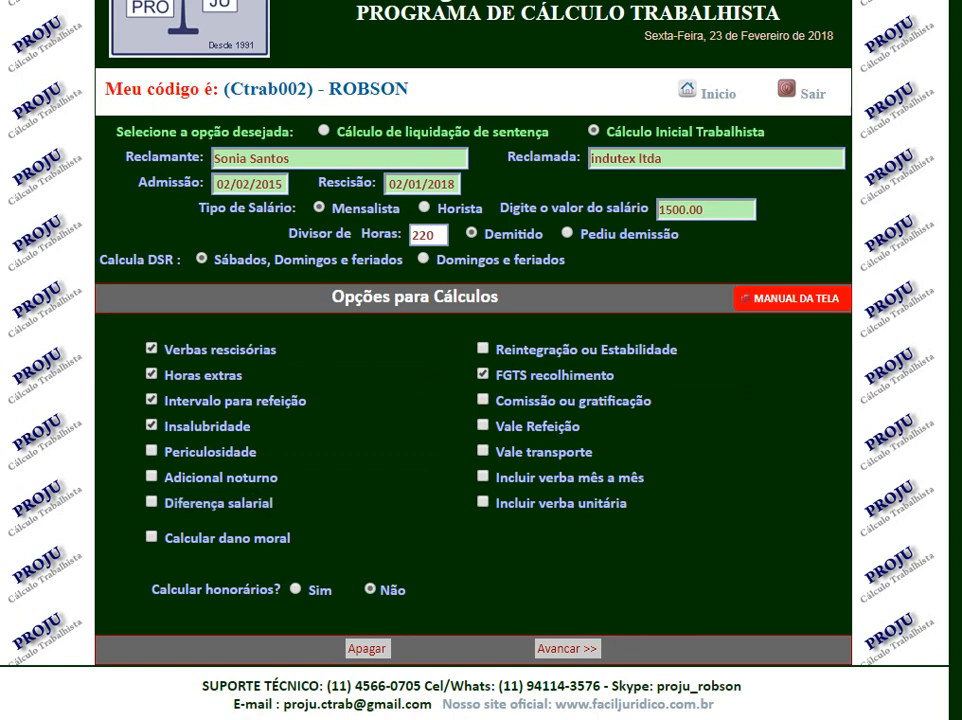
Include Calcular dano moral with a value of 10000.00.
left_click(152, 537)
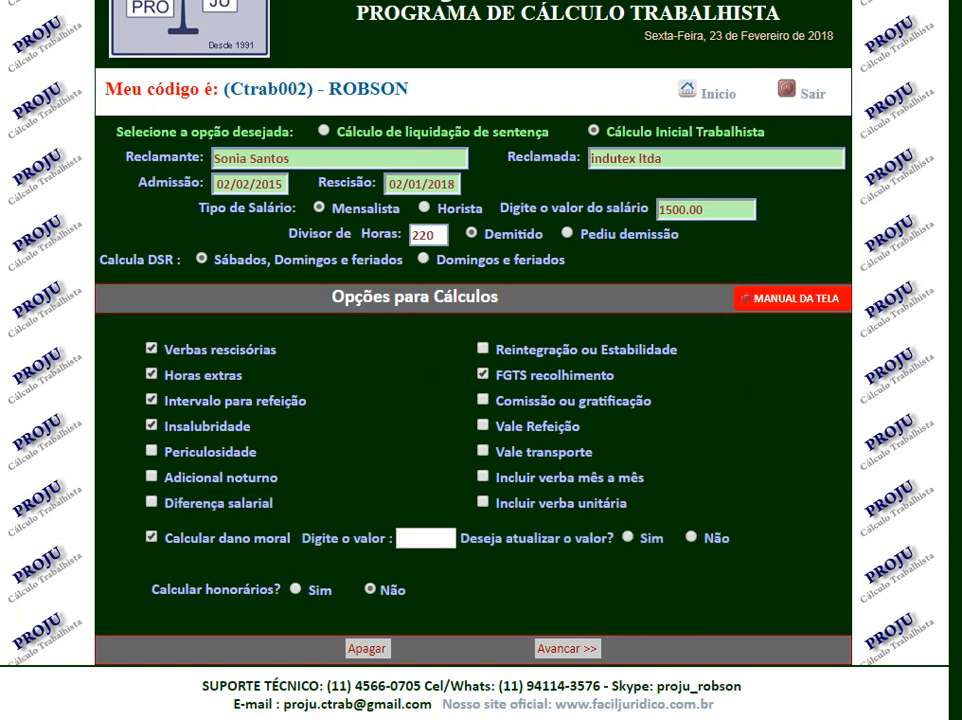
left_click(426, 538)
type("100")
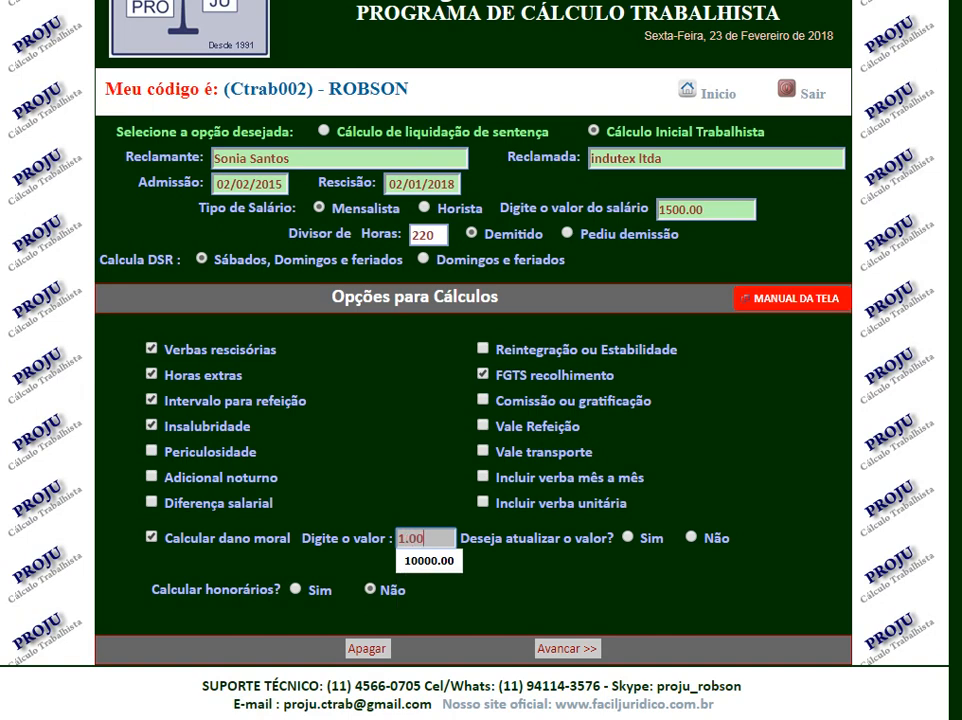
key("Down")
key("Return")
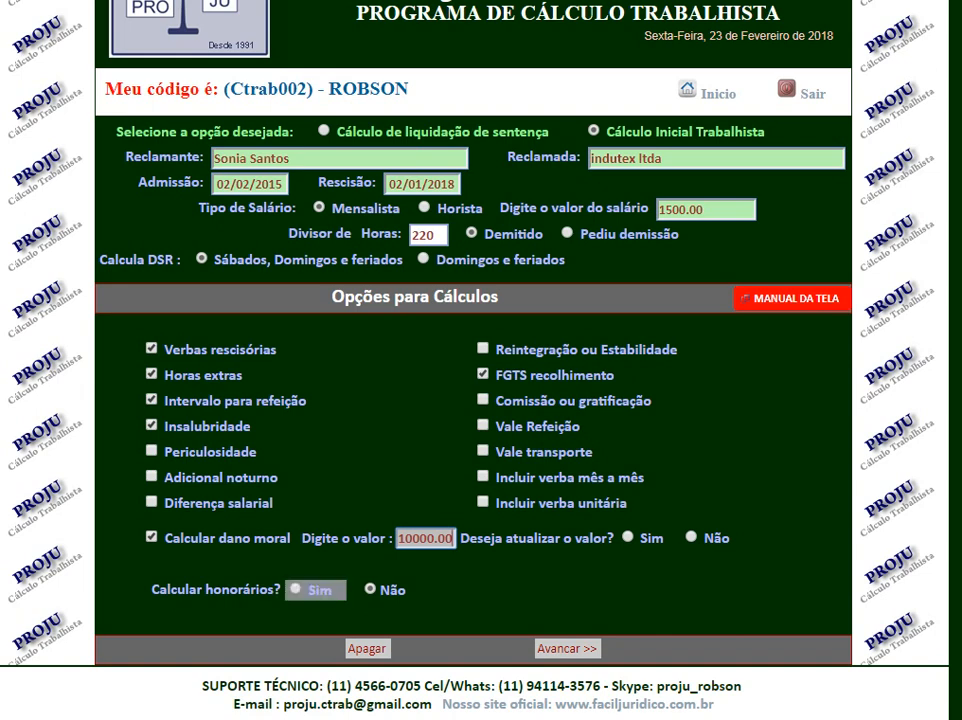
Set Calcular honorários to Não and advance to the Salário Recebido por Mês page.
left_click(295, 589)
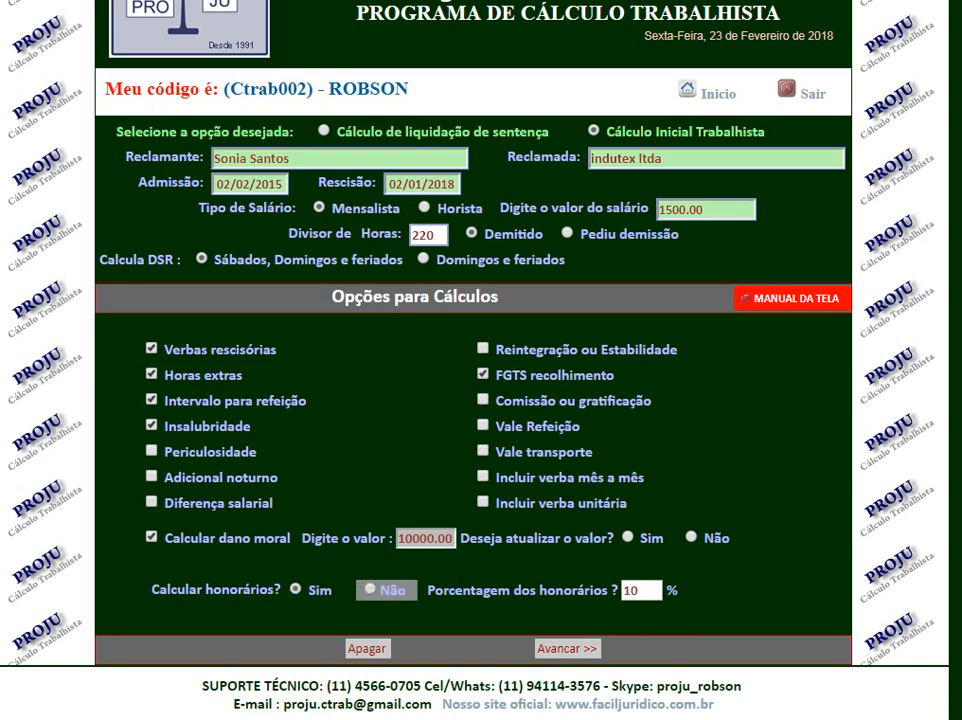
left_click(370, 589)
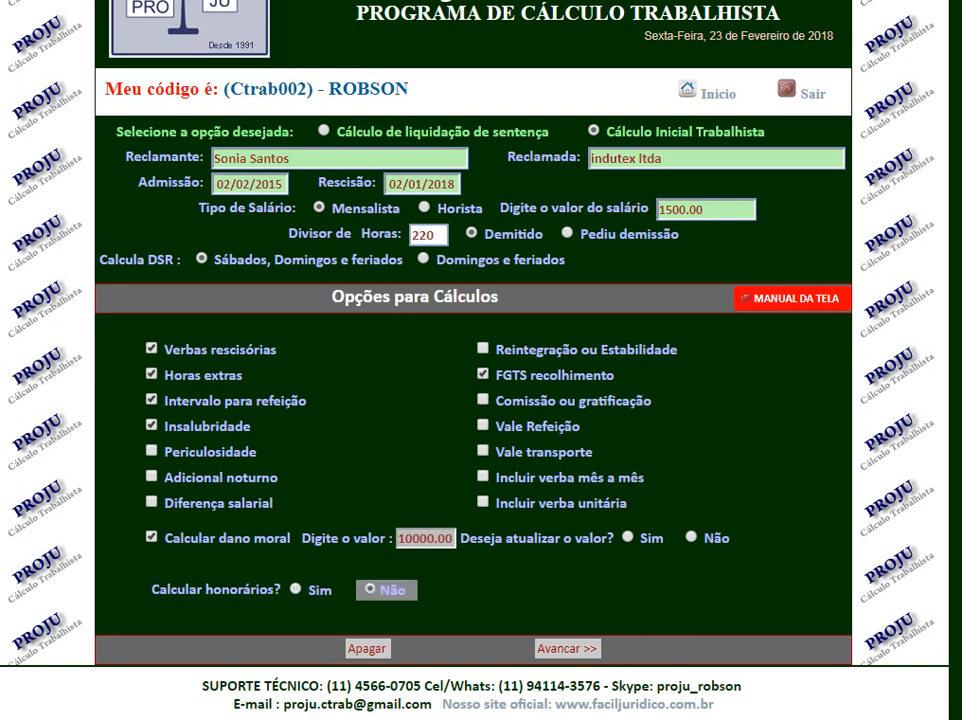
left_click(567, 649)
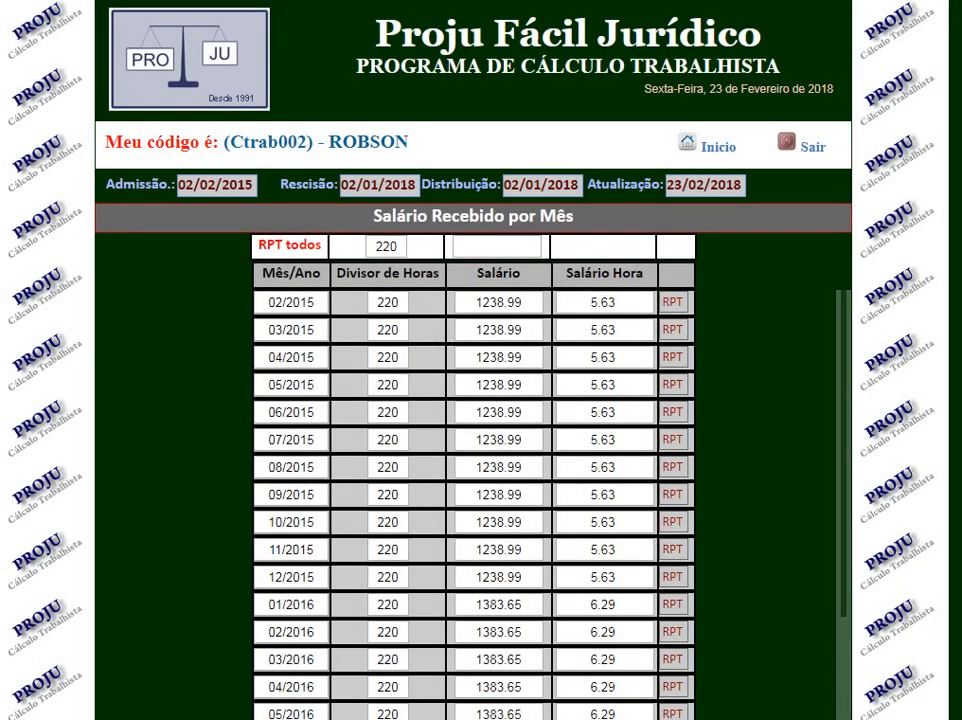
Apply a salary of 1500.00 to every month of the monthly salary table using the repeat-all row.
scroll(480, 400, "down", 4)
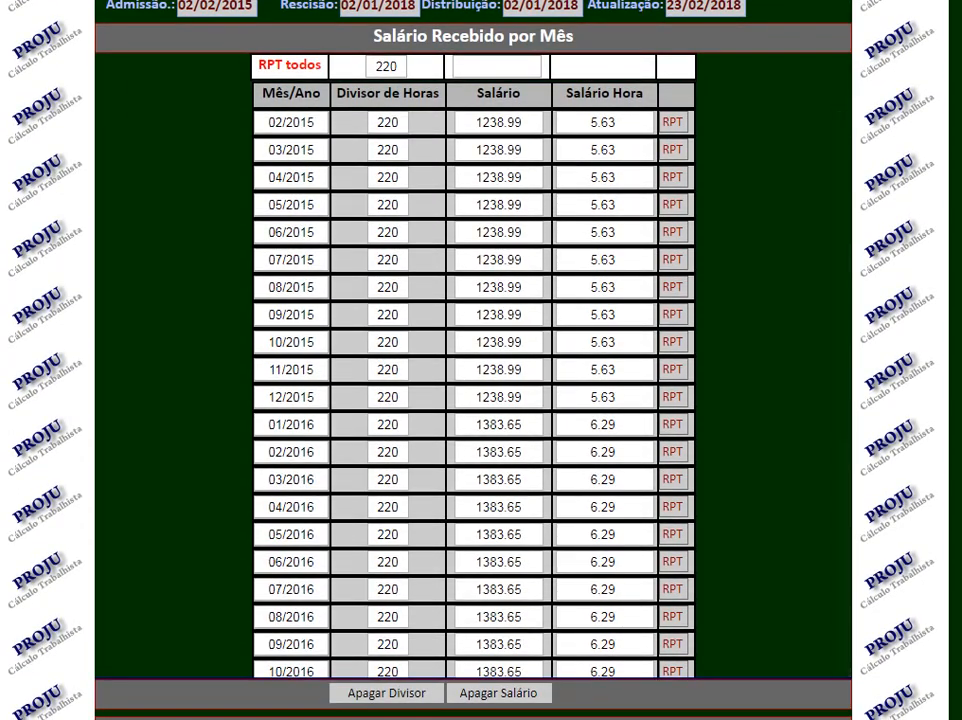
left_click(497, 67)
left_click(522, 122)
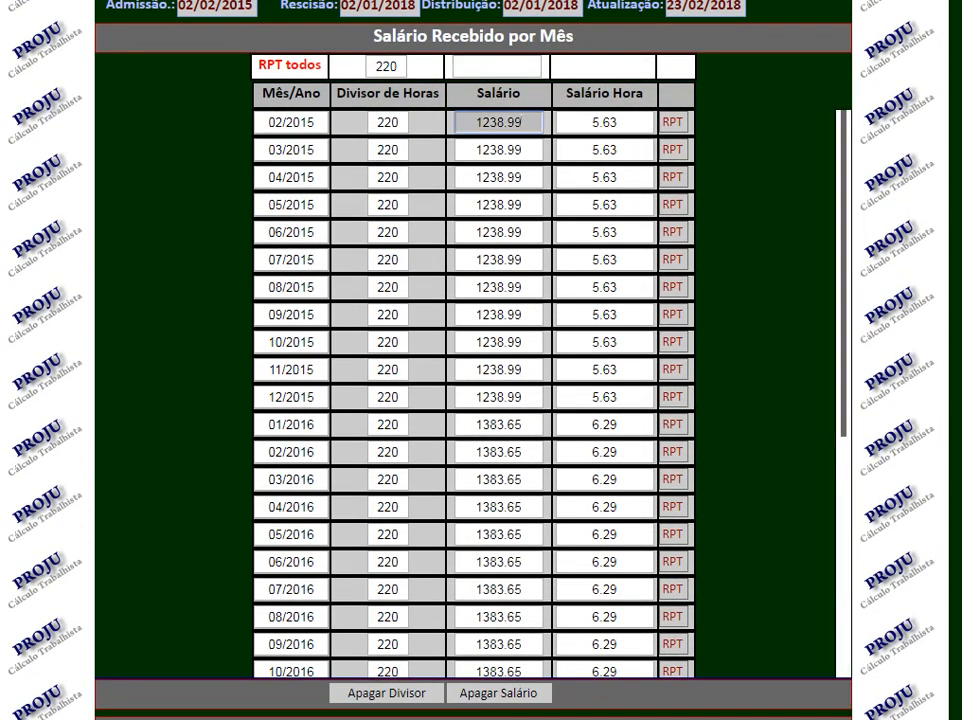
scroll(475, 400, "down", 5)
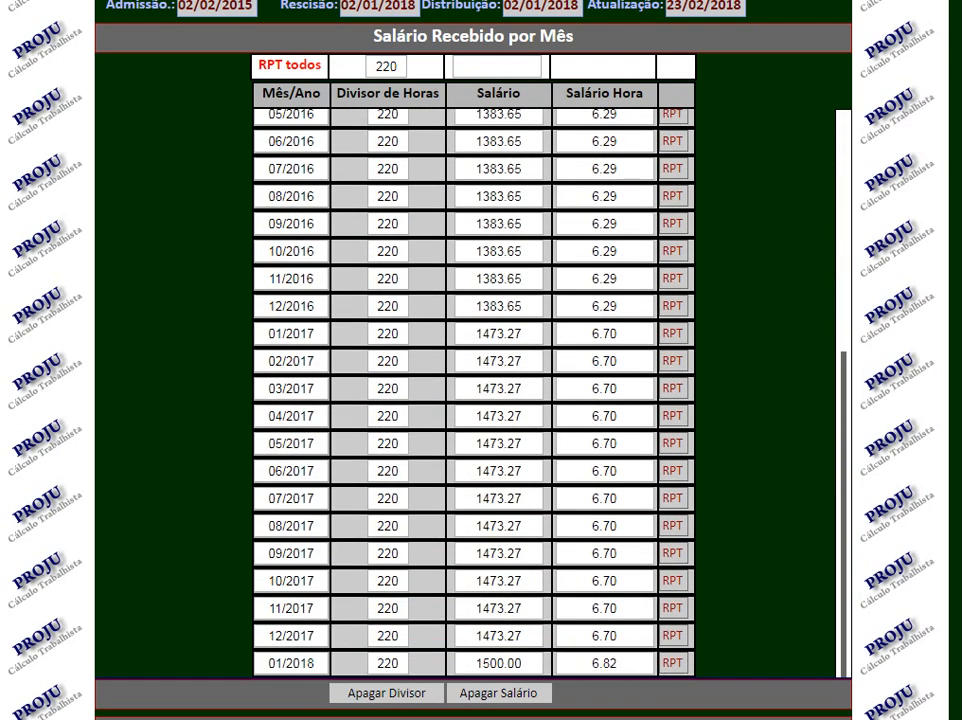
left_click(502, 388)
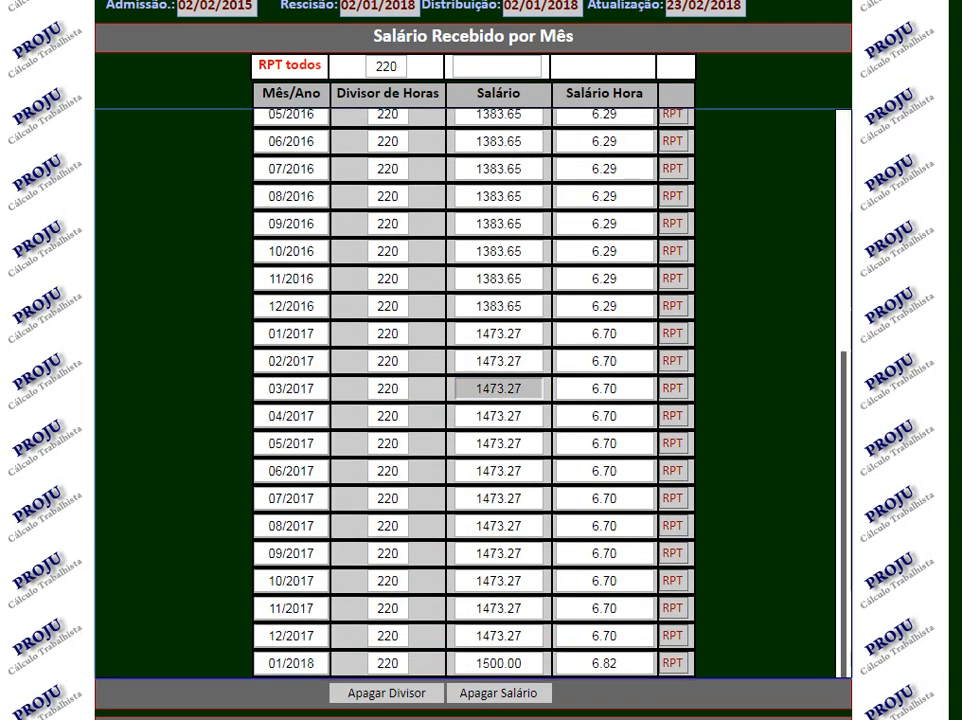
scroll(475, 400, "up", 5)
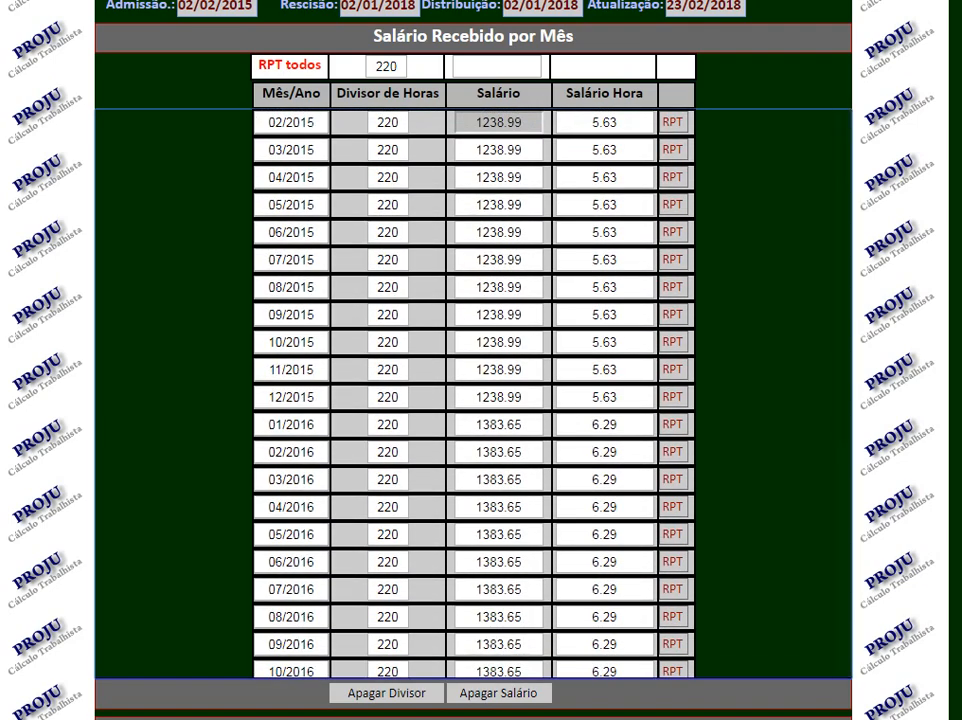
left_click(497, 67)
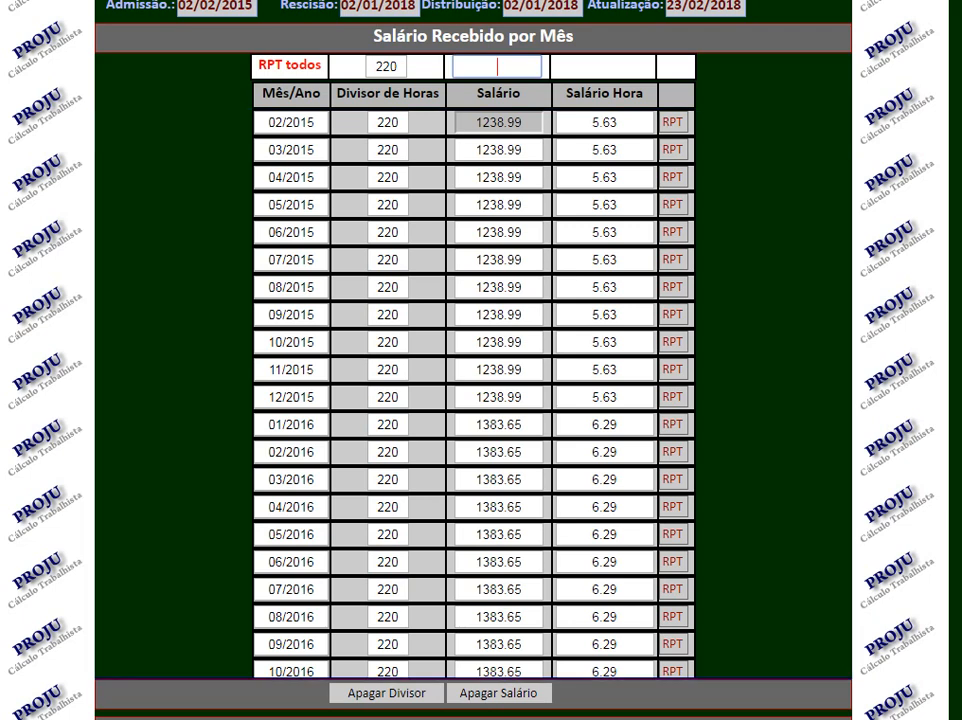
type("1500.00")
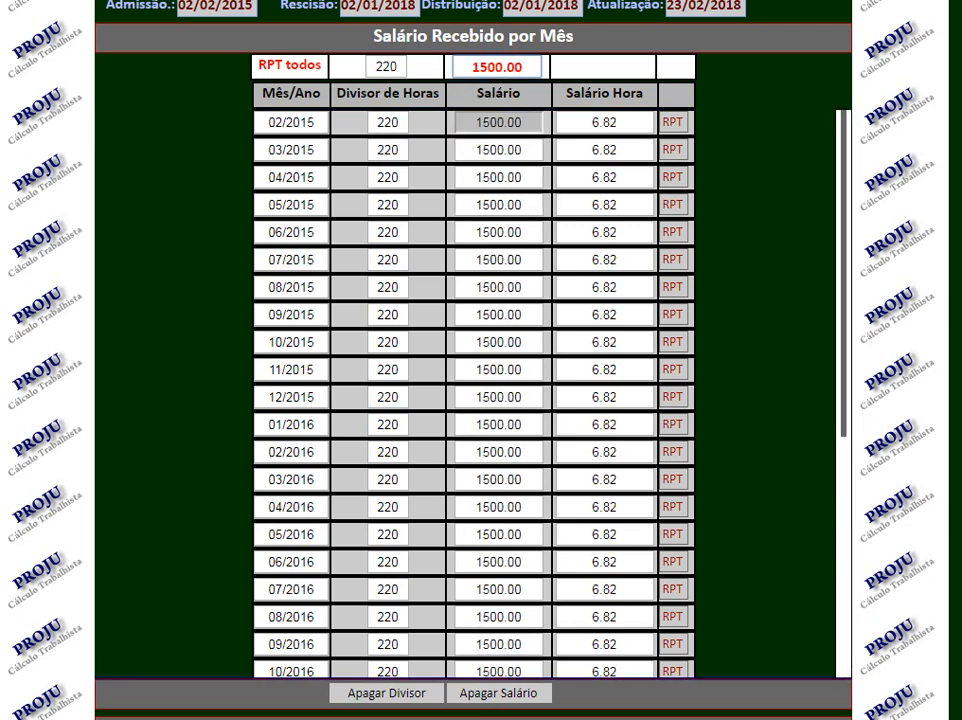
left_click(765, 290)
Examine the individual salary entries for 02/2015, 03/2015 and 04/2015.
left_click_drag(475, 122, 525, 122)
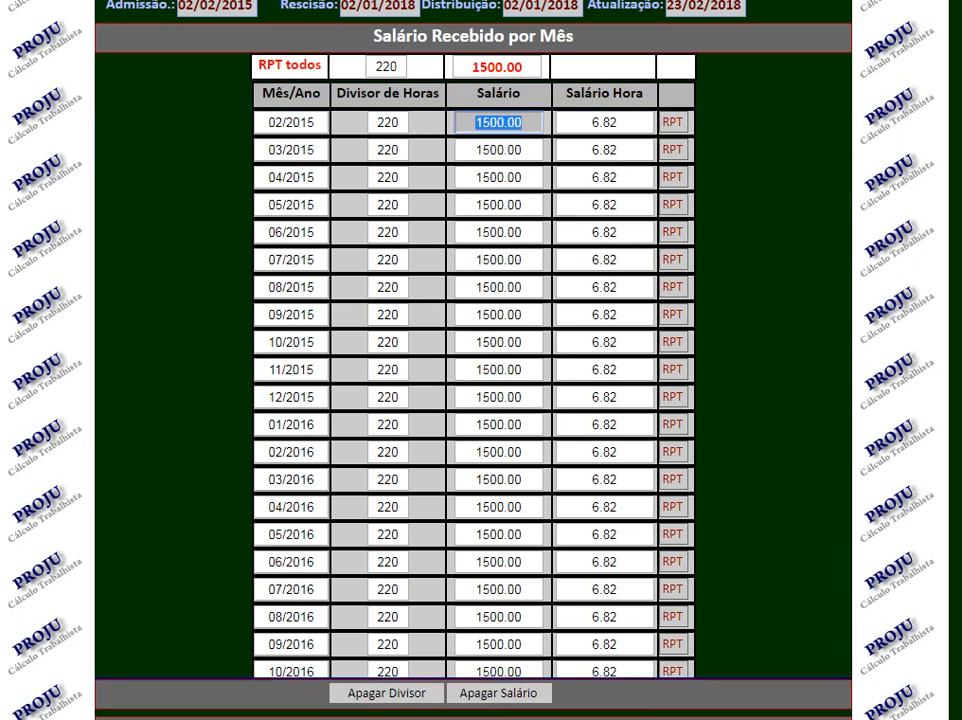
left_click_drag(475, 150, 525, 150)
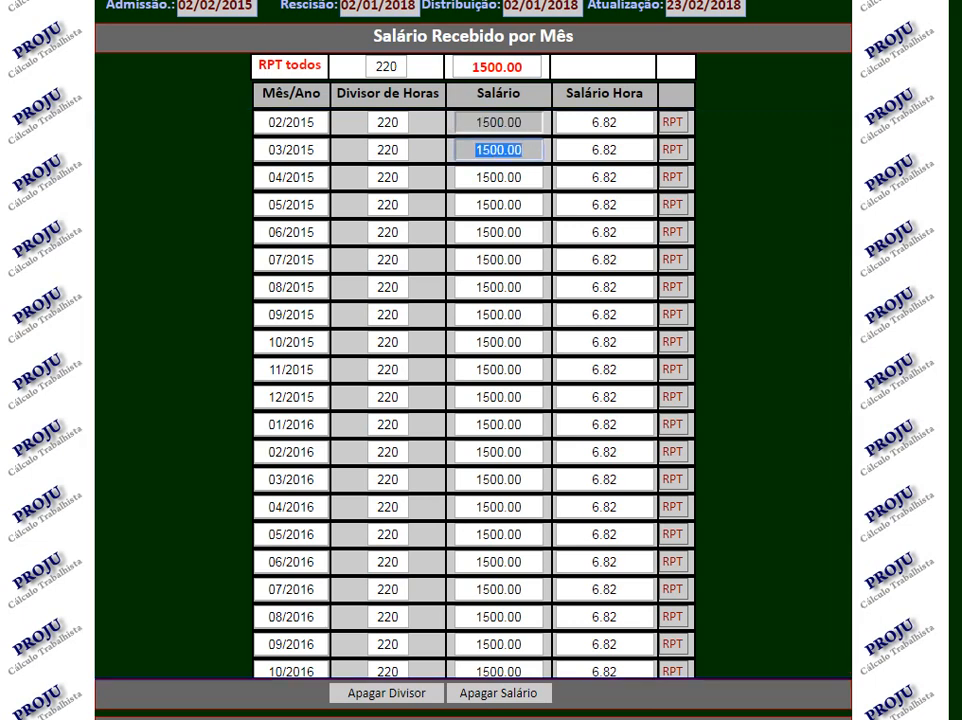
left_click_drag(475, 177, 525, 177)
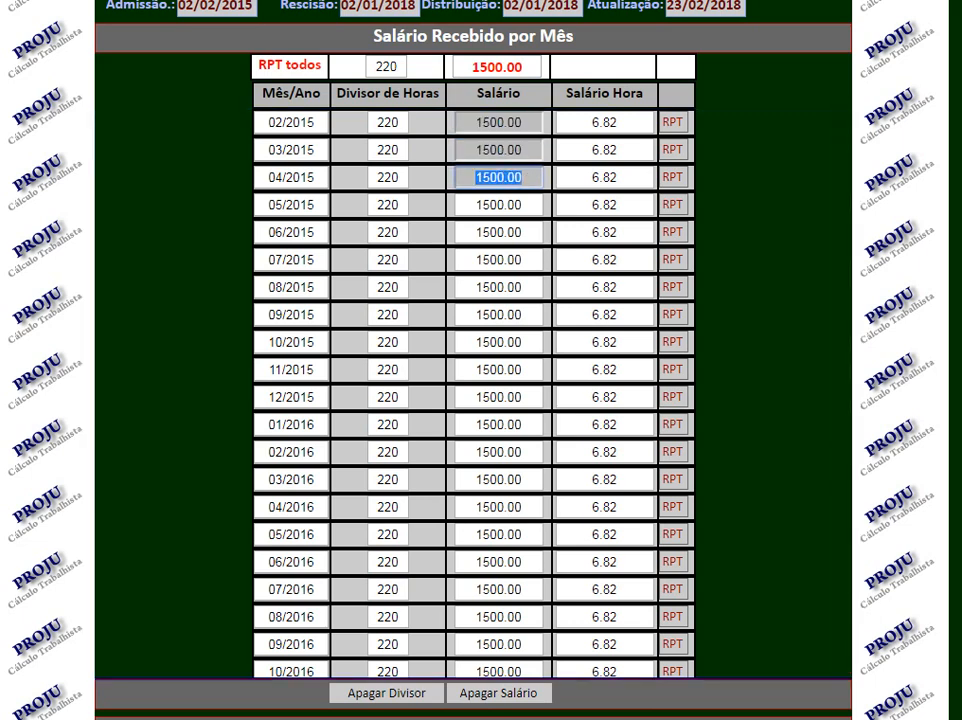
left_click(765, 215)
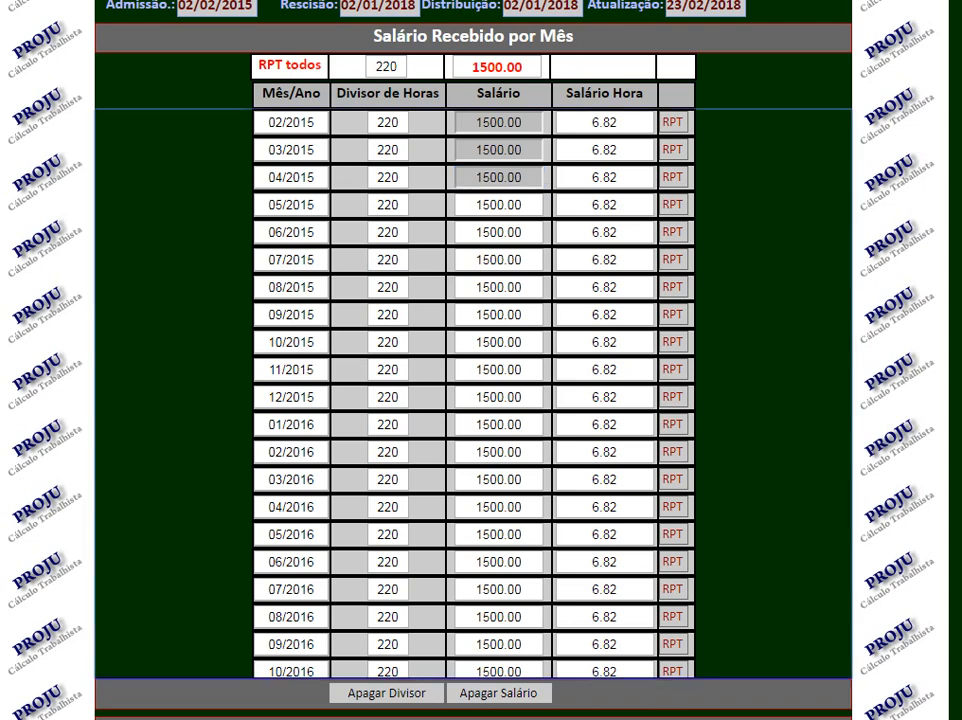
Advance to Verbas rescisórias and include Aviso prévio and 13º Salário, marking only 13º salario 2018 as owed.
scroll(765, 215, "down", 2)
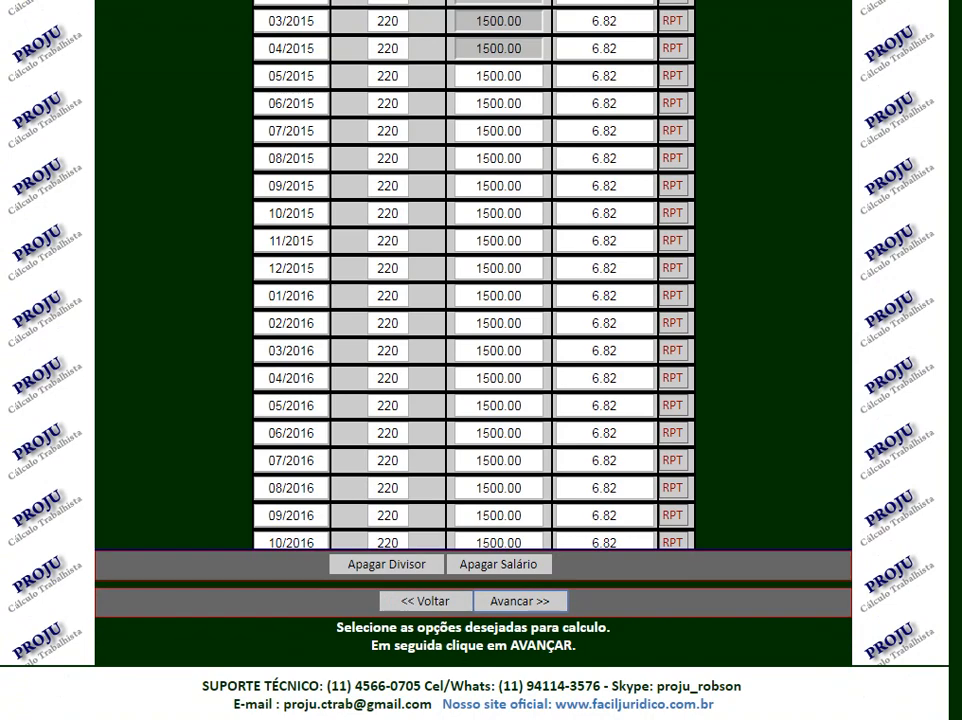
left_click(520, 601)
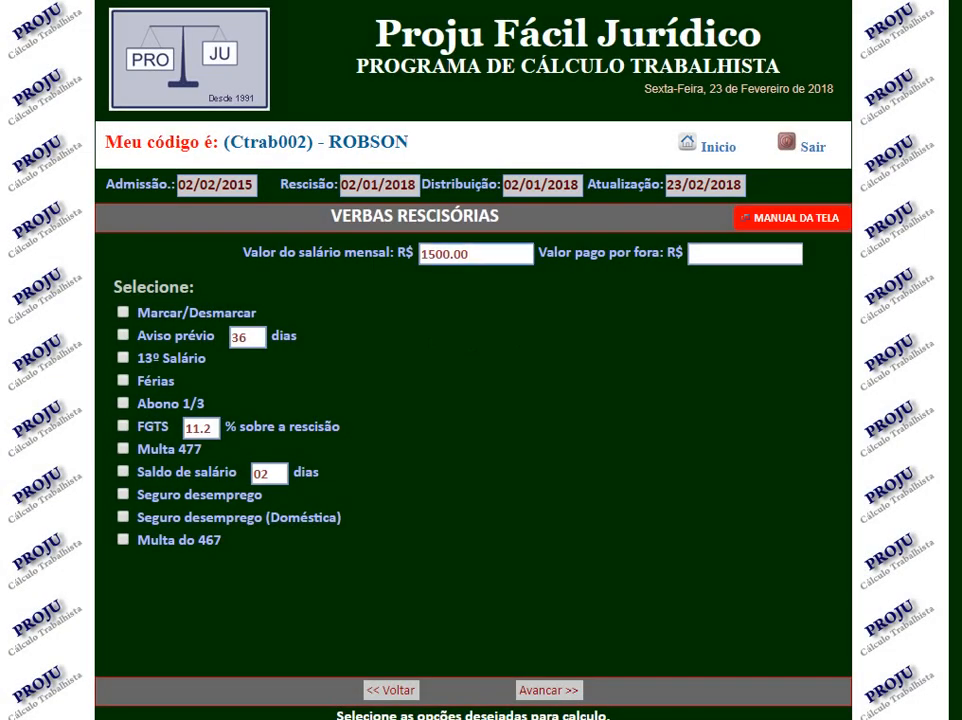
key("Tab")
left_click(123, 335)
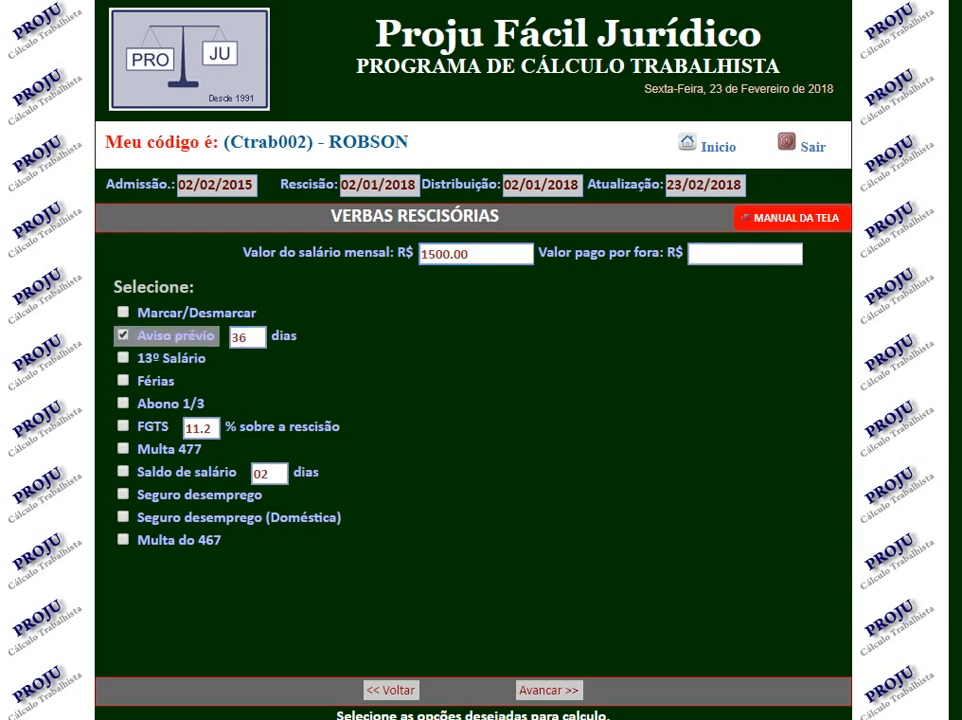
left_click(123, 358)
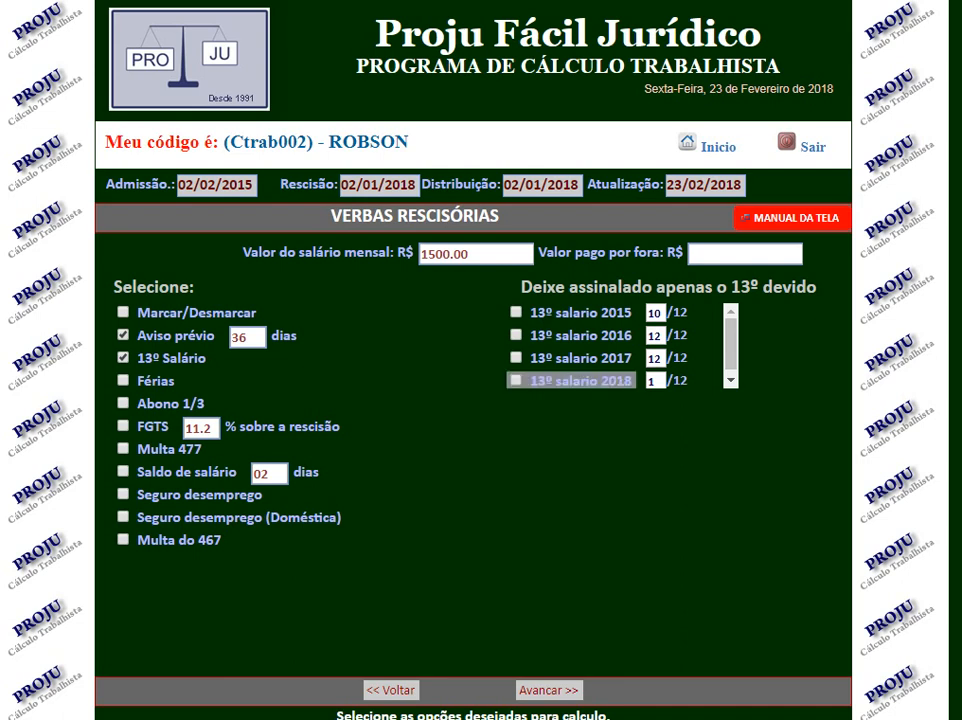
left_click(516, 380)
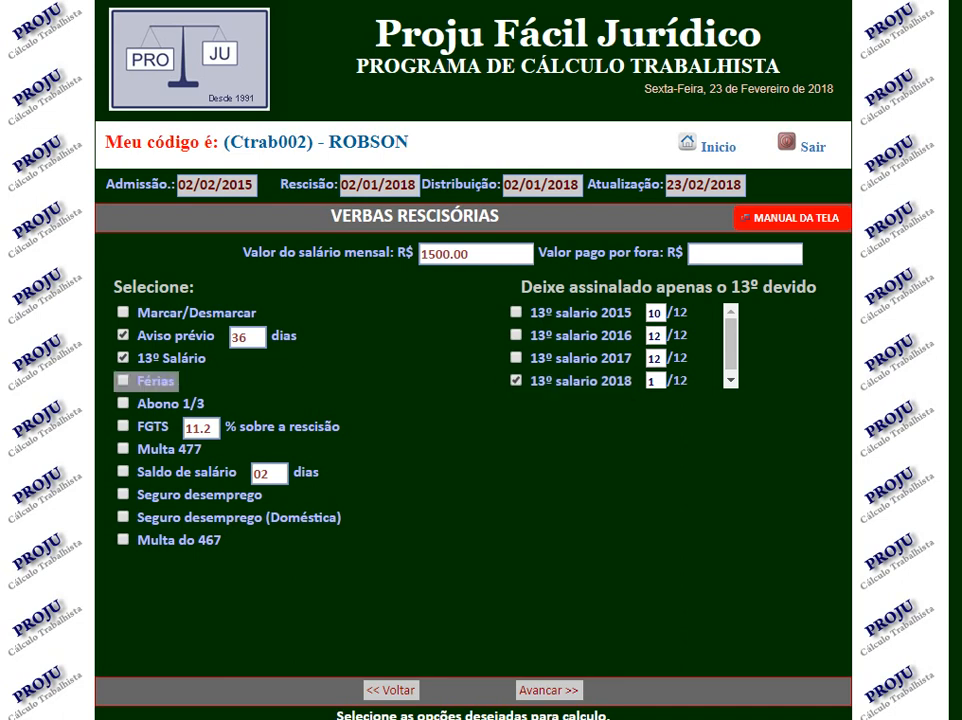
Include Férias, Abono 1/3, FGTS, Multa 477, Saldo de salário, Seguro desemprego and Multa do 467 in the severance items.
left_click(123, 380)
left_click(123, 403)
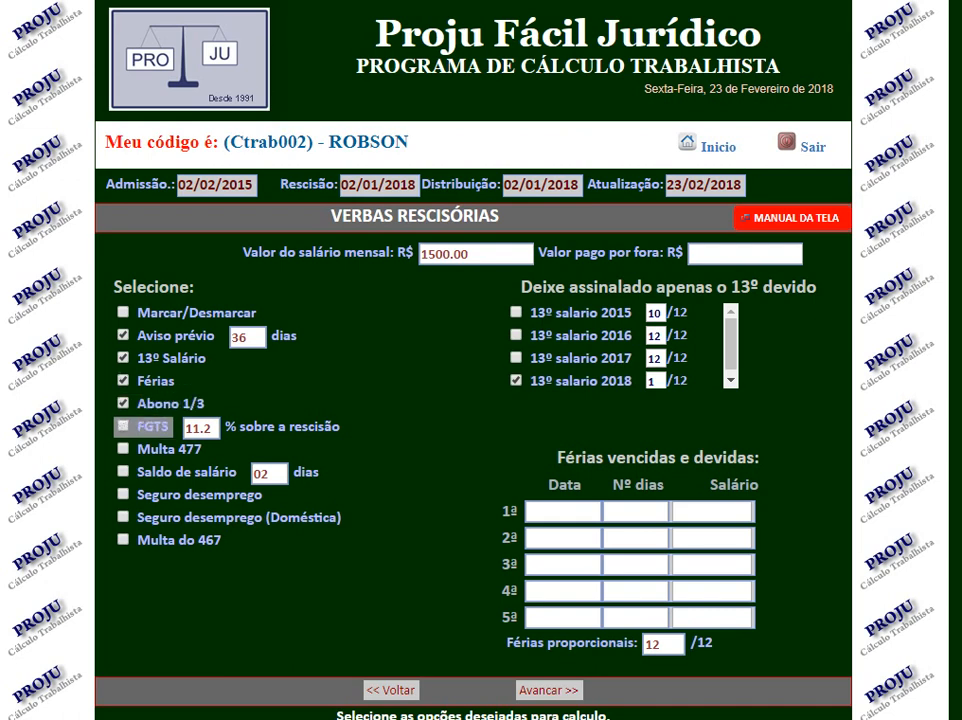
left_click(123, 426)
left_click(123, 449)
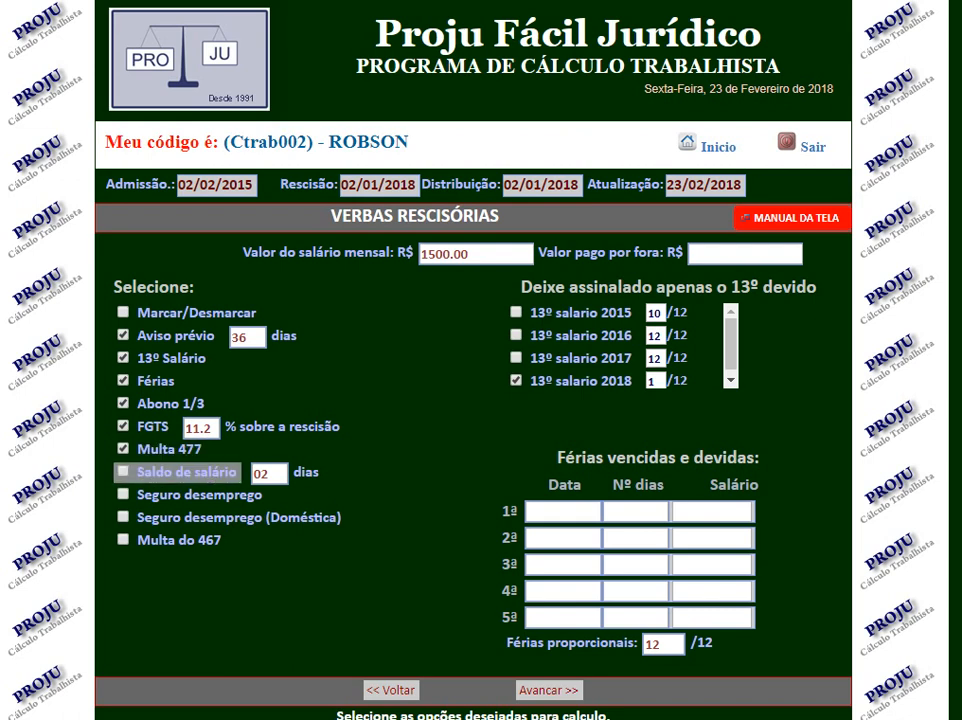
left_click(123, 471)
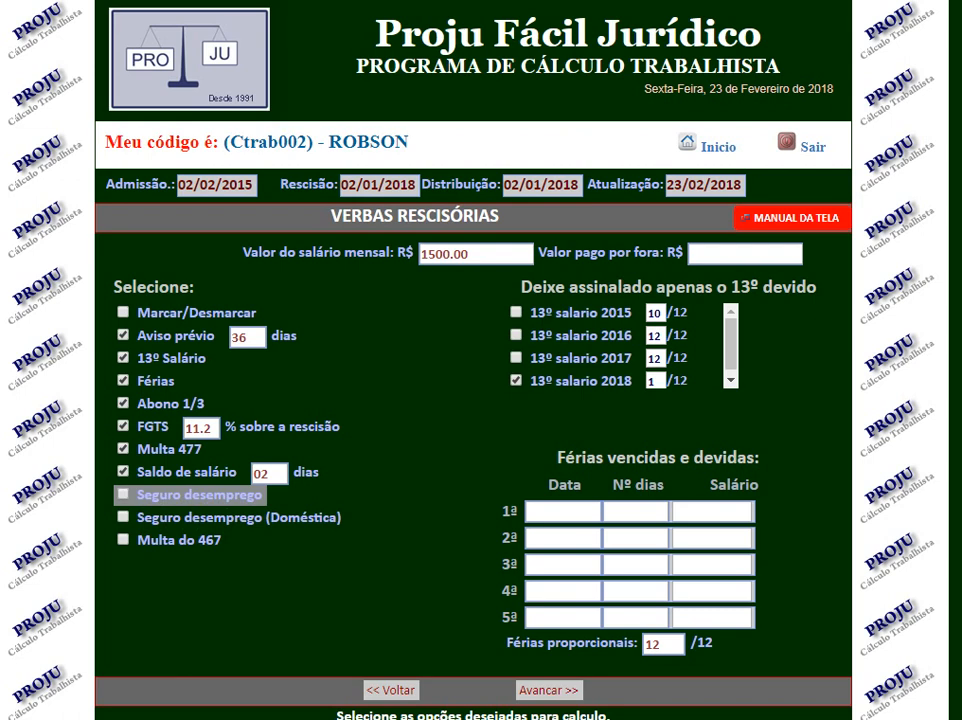
left_click(123, 494)
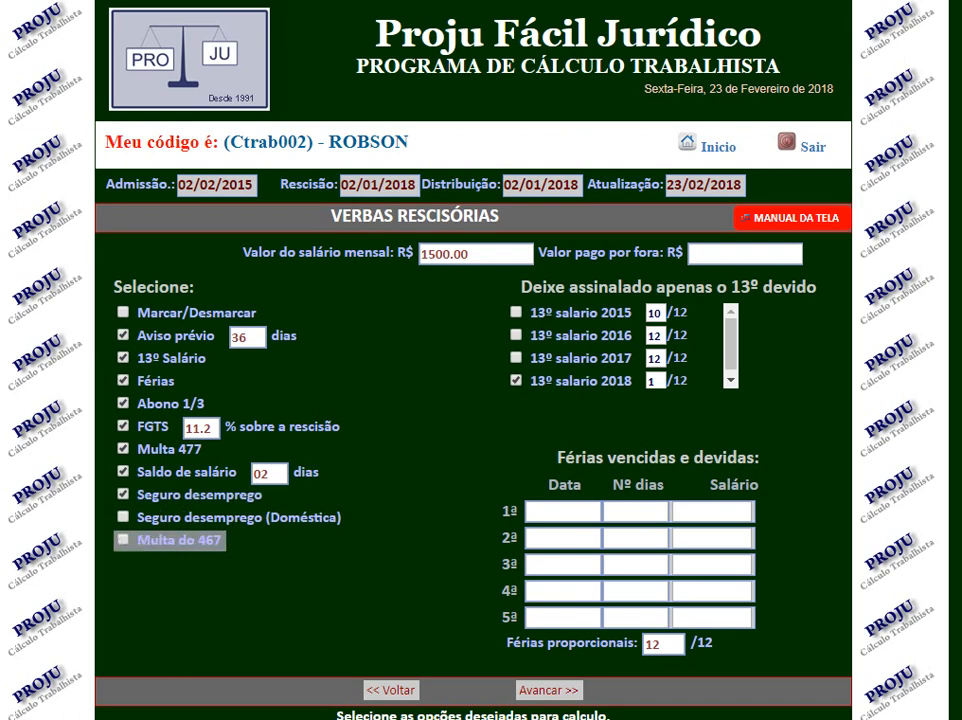
left_click(123, 539)
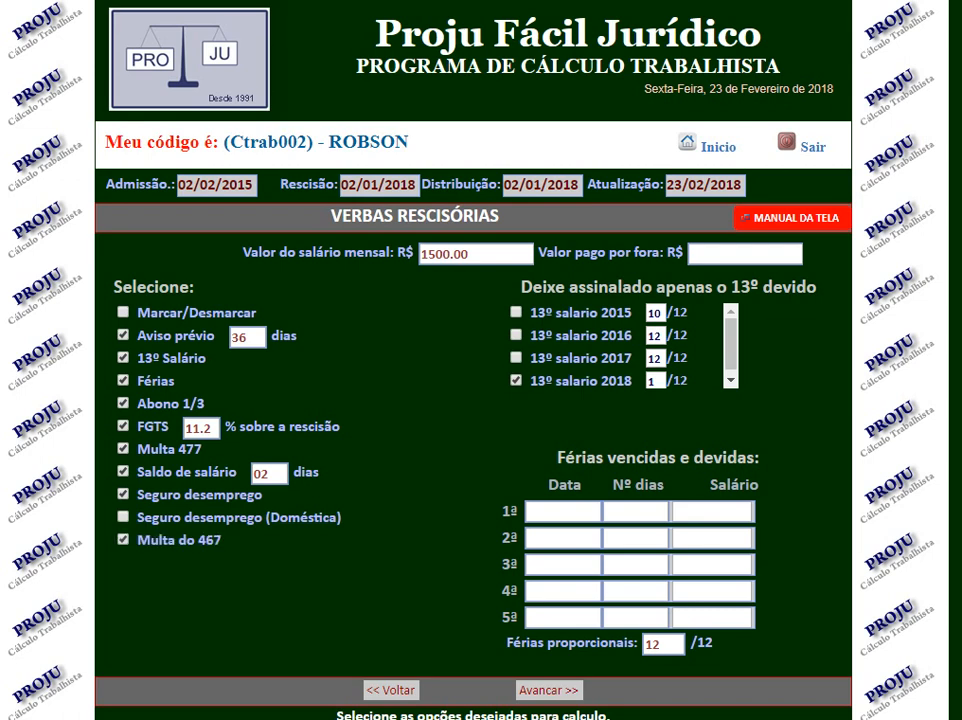
Fill the first overdue vacation row with date 01/02/2016, 60 days and a salary of 1500.00.
scroll(480, 360, "down", 1)
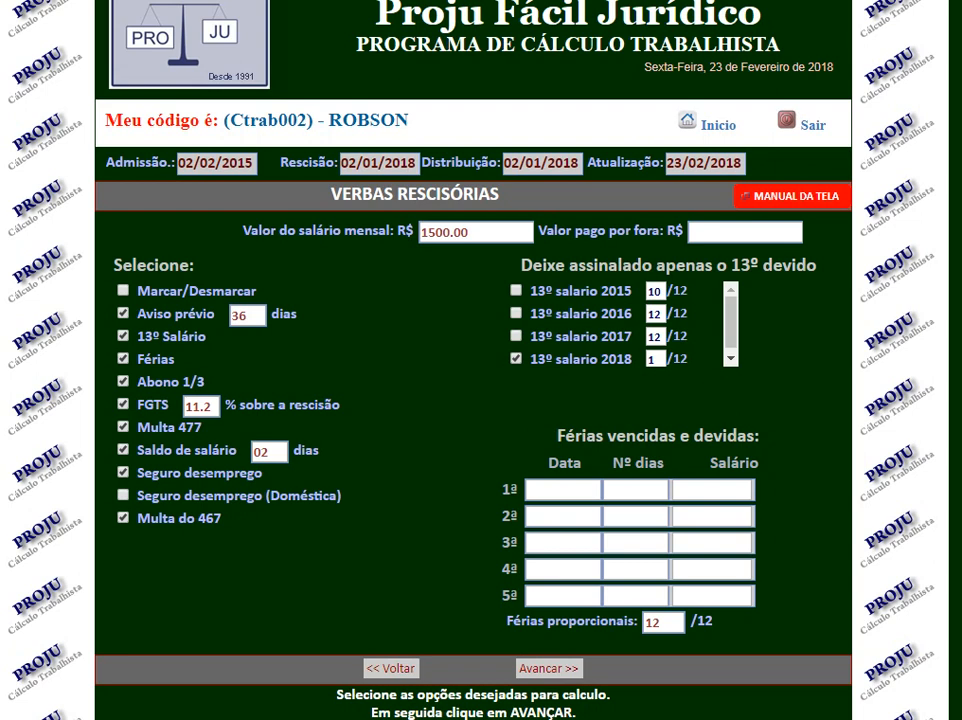
left_click(562, 490)
type("01/02/2016")
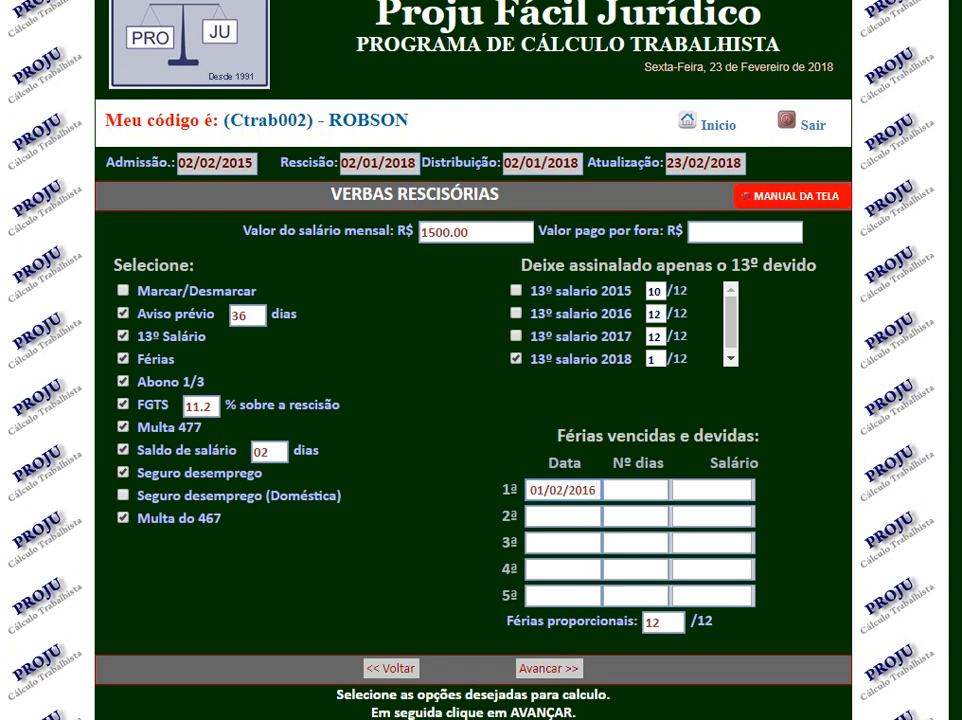
left_click(636, 490)
left_click(636, 490)
type("6")
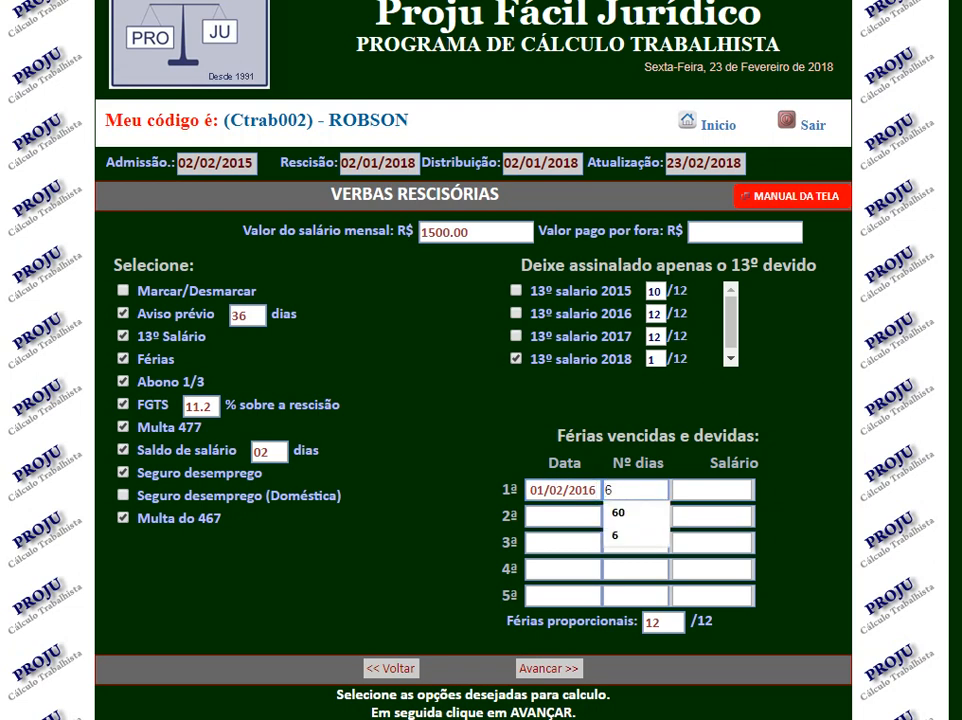
type("0")
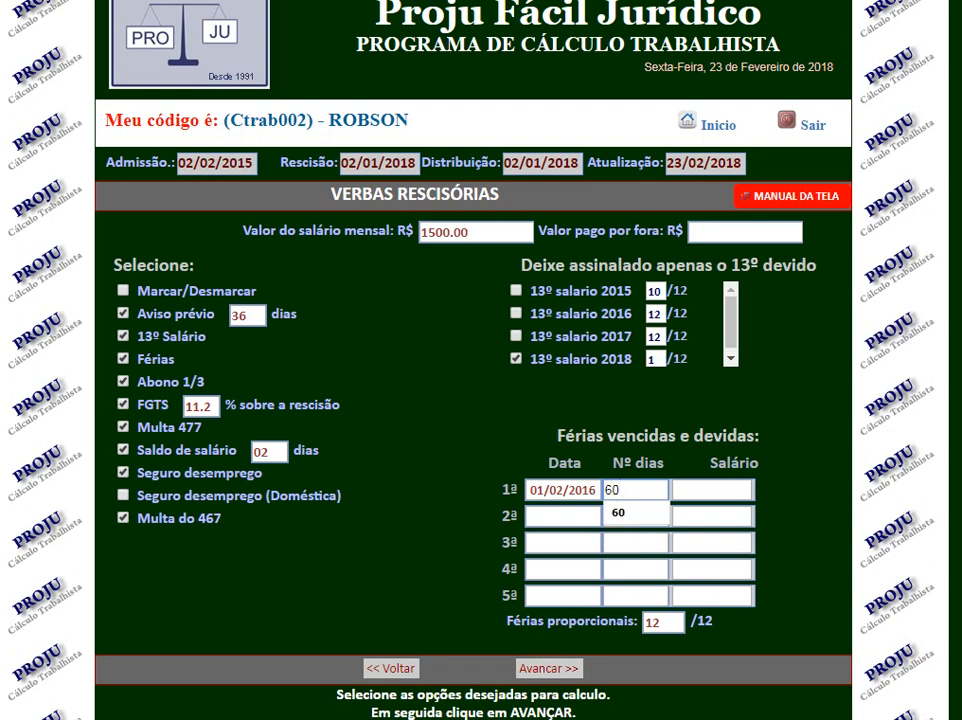
left_click(712, 490)
type("1500.00")
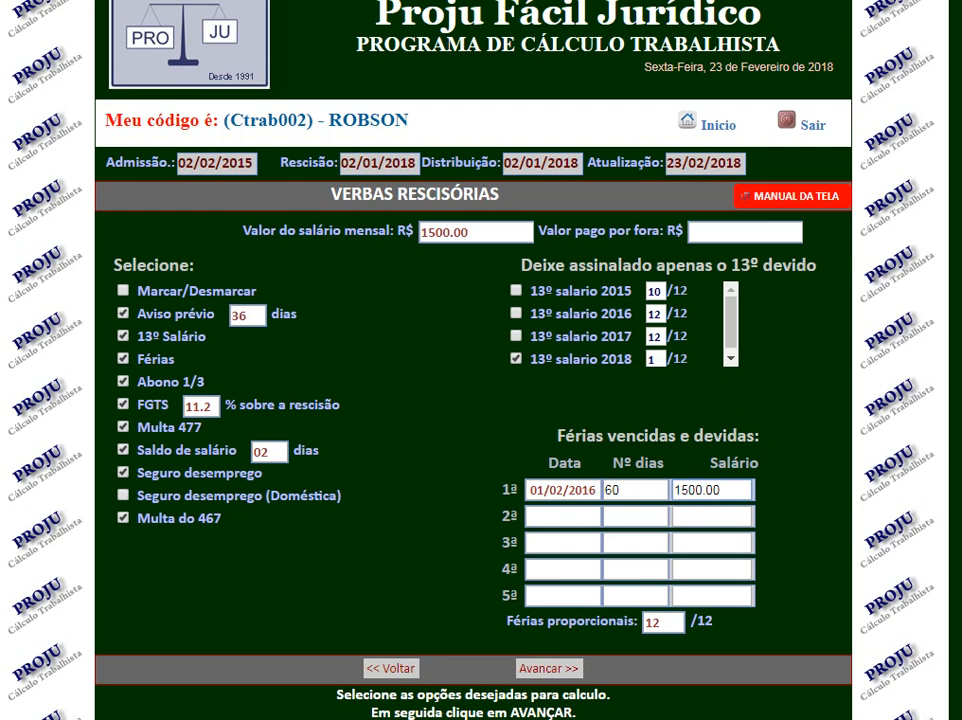
Fill the second overdue vacation row with date 01/02/2017, 60 days and a salary of 1500.00.
left_click(563, 517)
type("0102201")
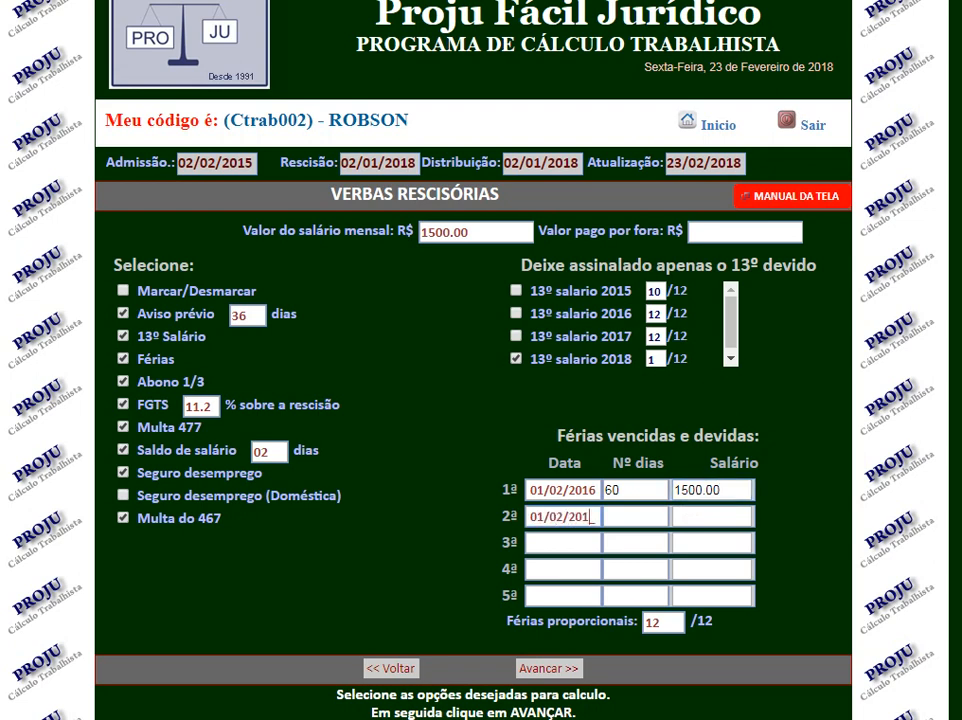
type("760")
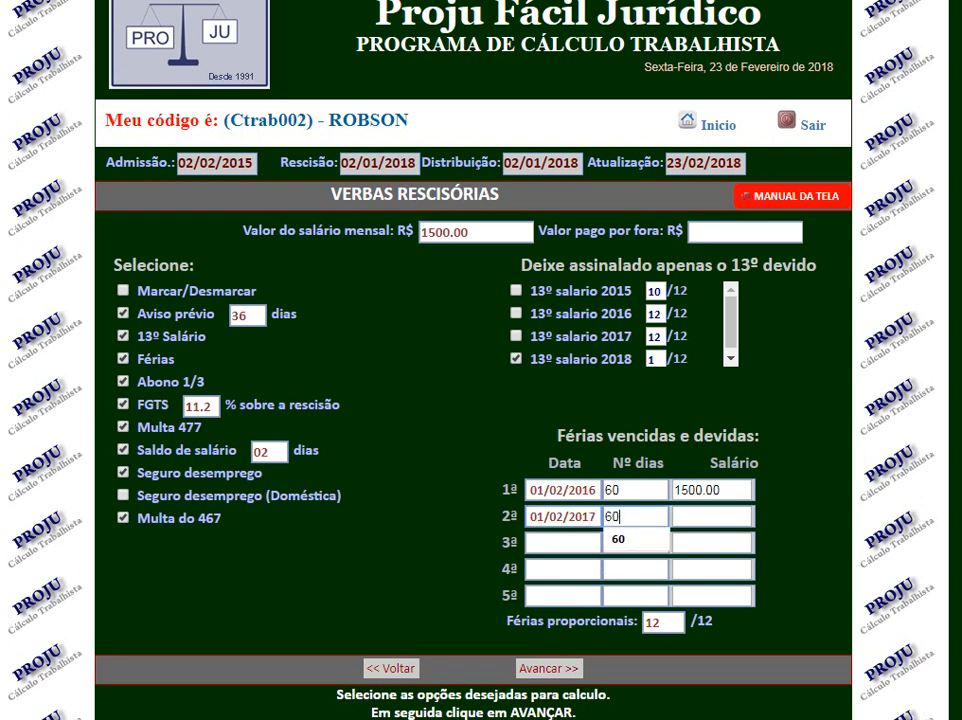
key("Tab")
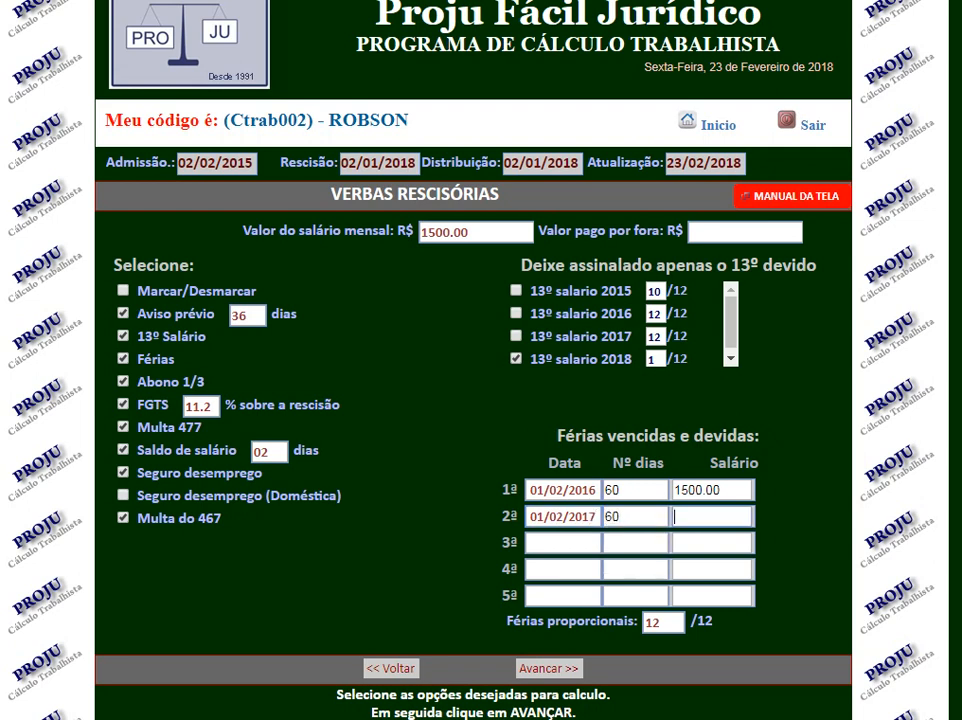
type("15.00.00")
key("Tab")
Fill the third overdue vacation row with date 01/02/2018, 60 days and a salary of 1500.00.
type("01/02/20")
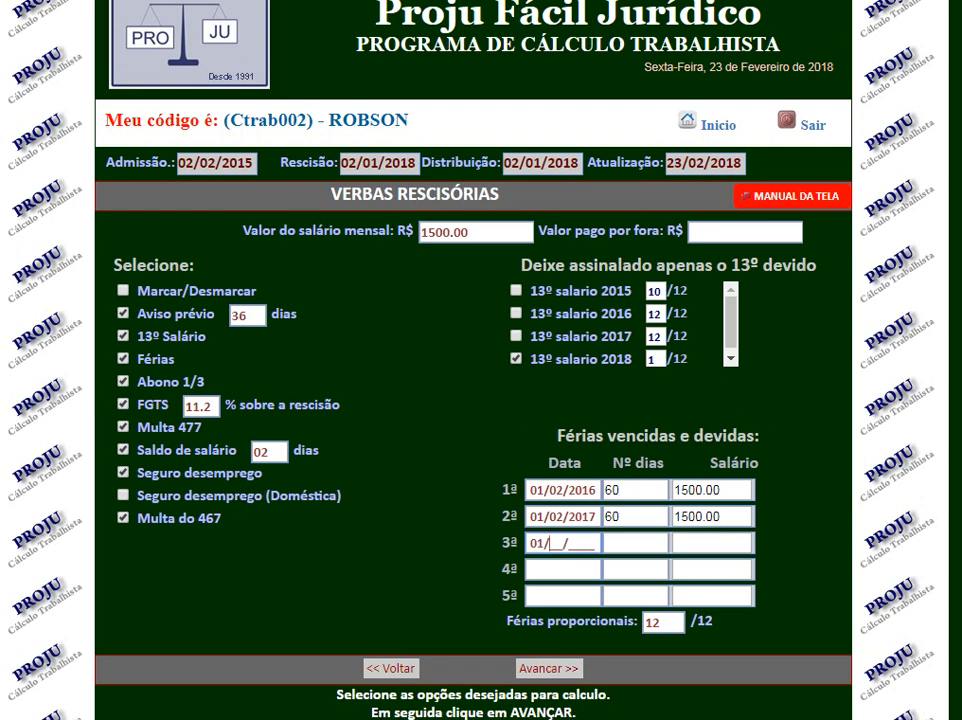
type("18")
key("Tab")
type("60")
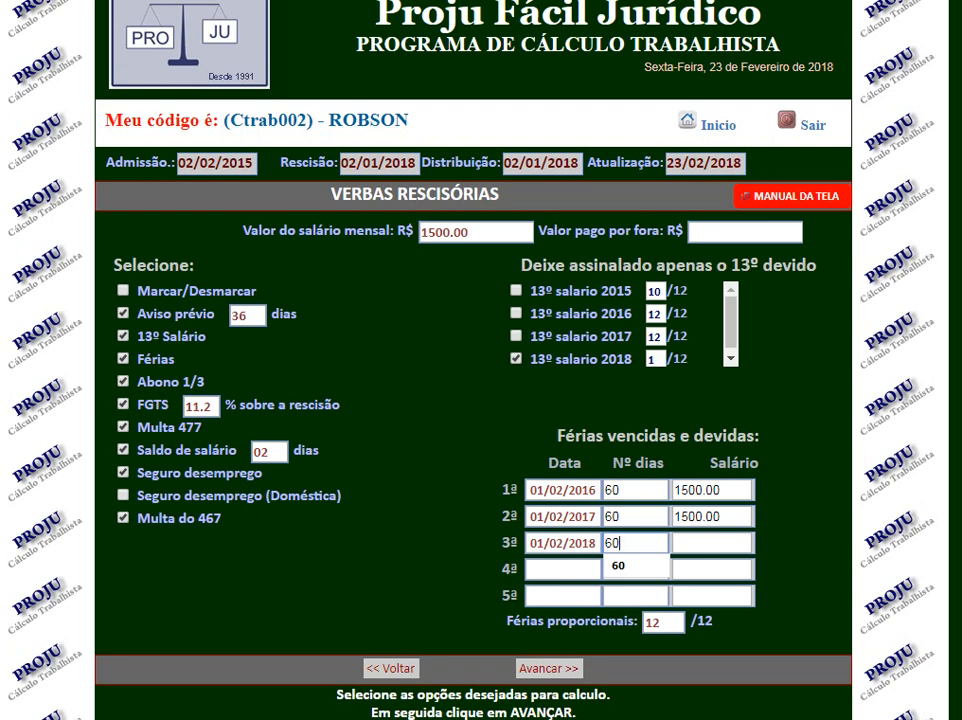
left_click(705, 543)
type("1500.00")
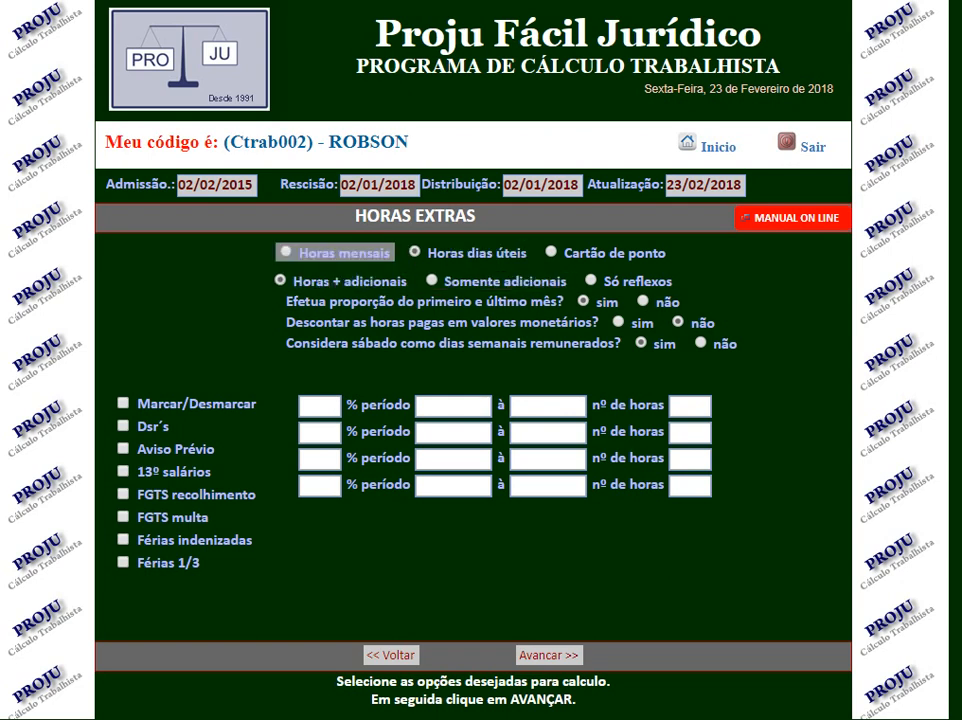
Set the overtime calculation to Horas mensais and mark all of its reflex items.
left_click(287, 252)
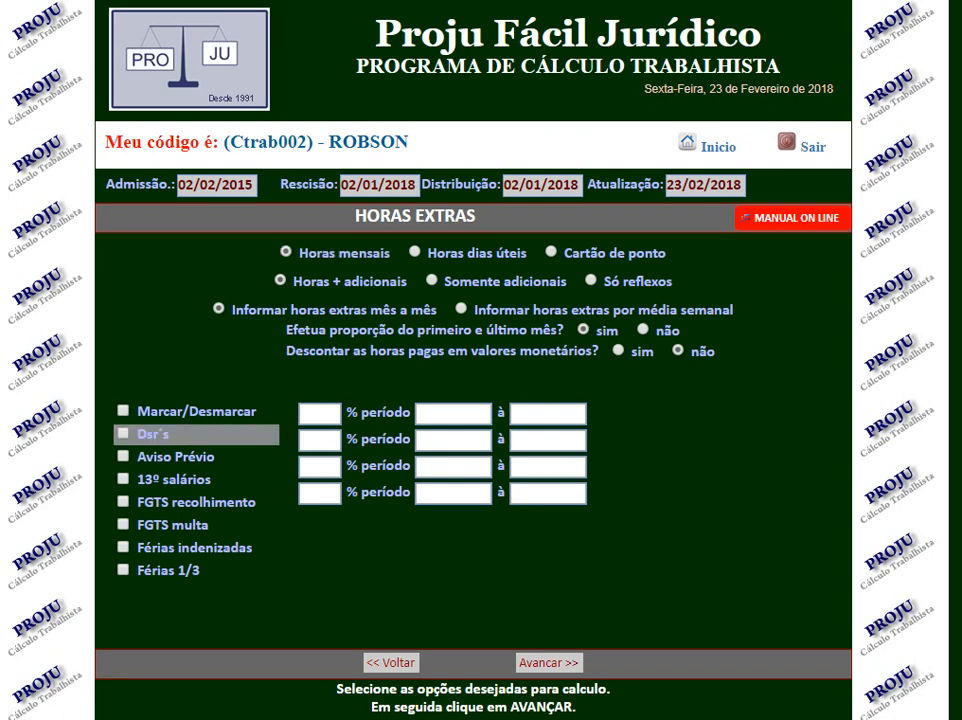
left_click(124, 410)
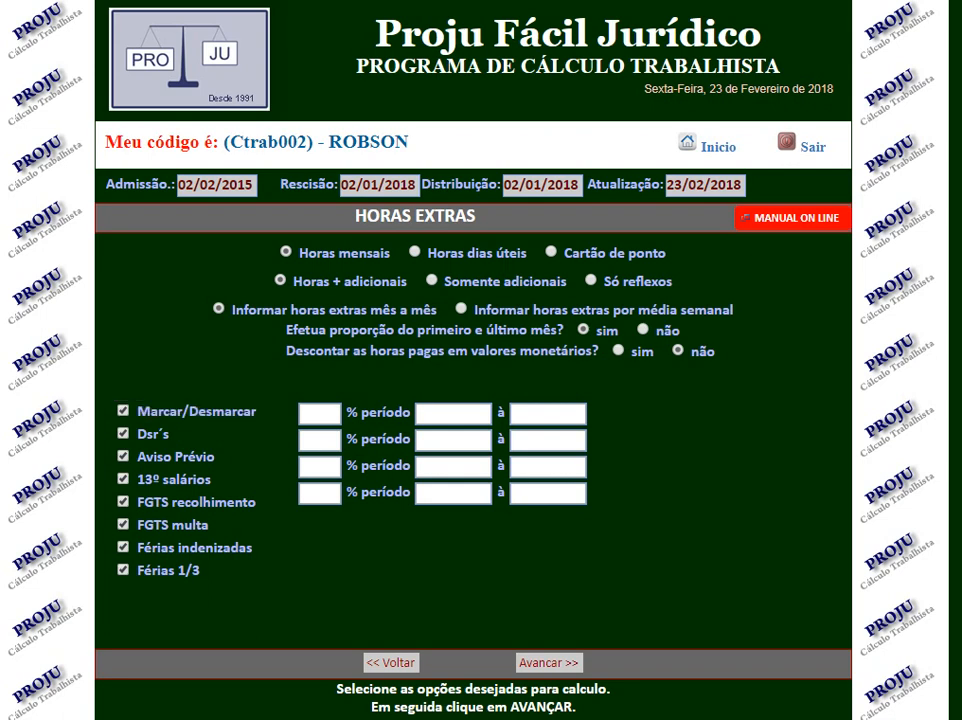
Add a 50% overtime period from 02/02/2015 to 02/01/2018 in the first period row.
left_click(319, 413)
type("50")
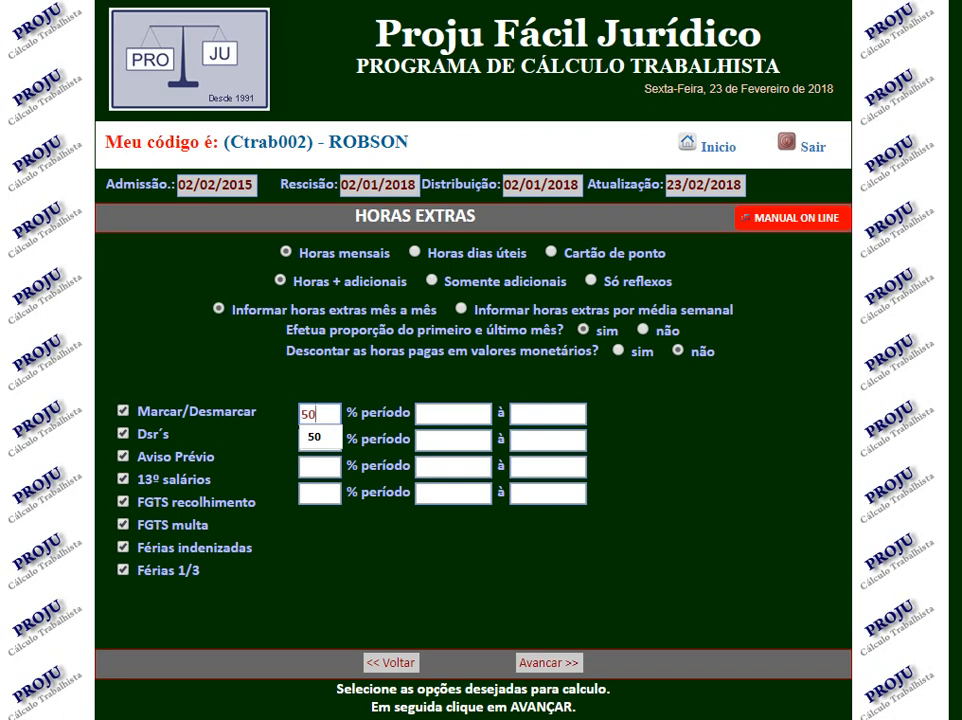
key("Tab")
type("02/02/2015")
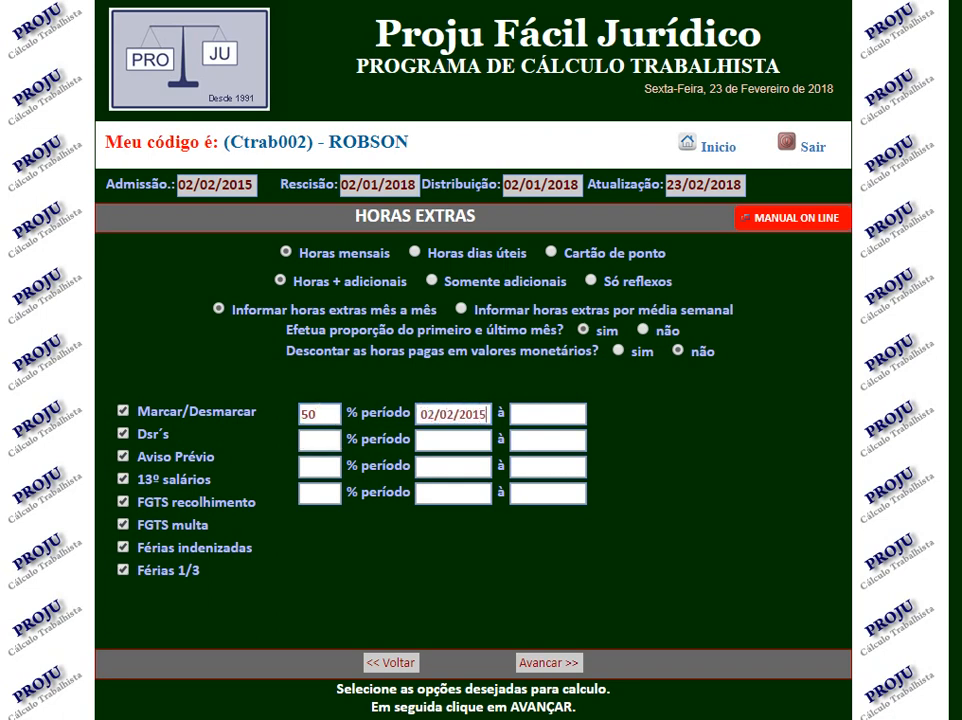
key("Tab")
type("022")
key("BackSpace")
type("01/2018")
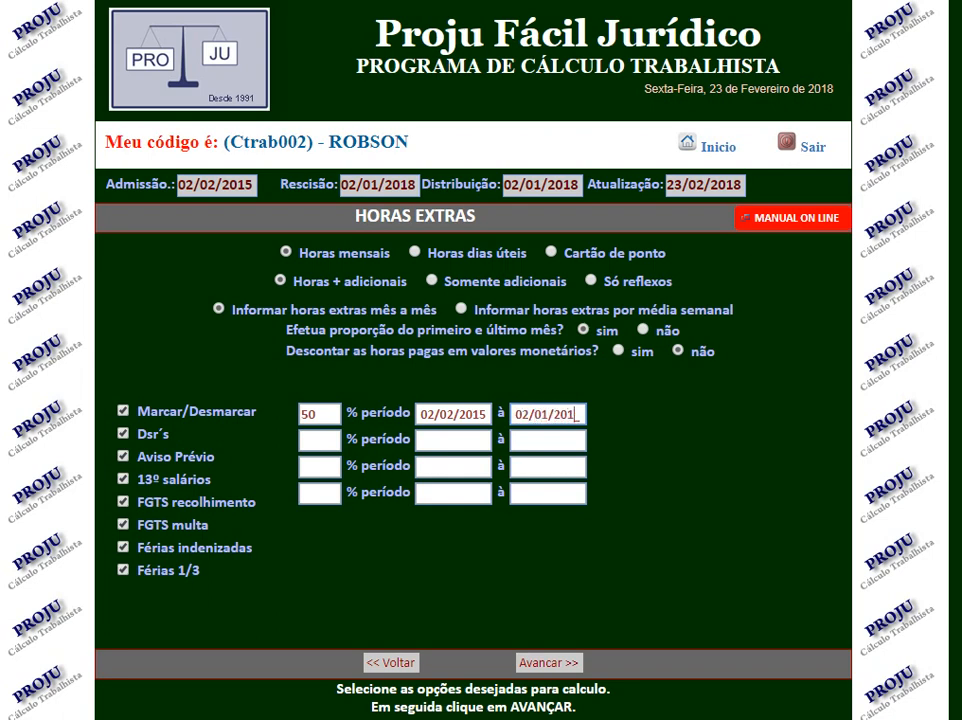
key("Tab")
Add a 100% overtime period from 02/02/2015 to 02/01/2018 in the second period row.
type("100")
key("Tab")
type("02022015")
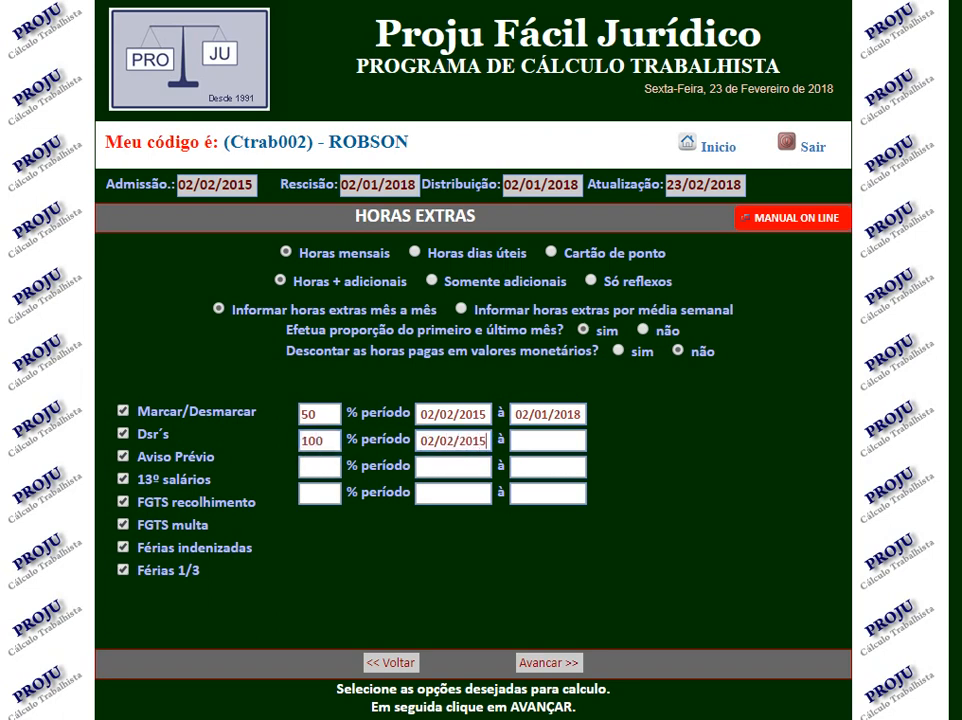
key("Tab")
type("02/01/")
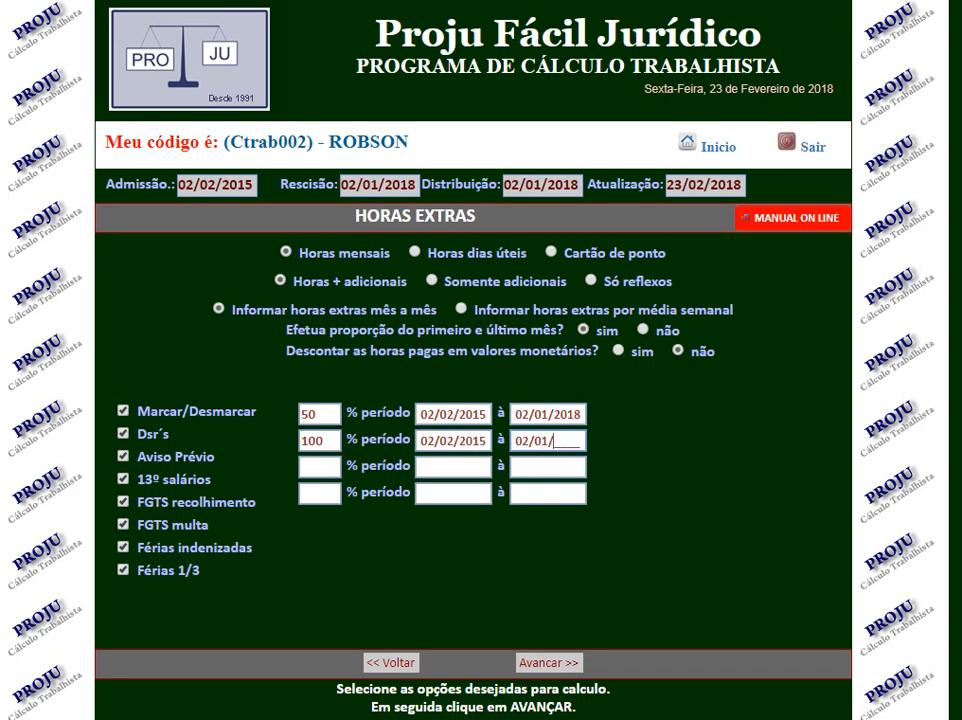
type("2018")
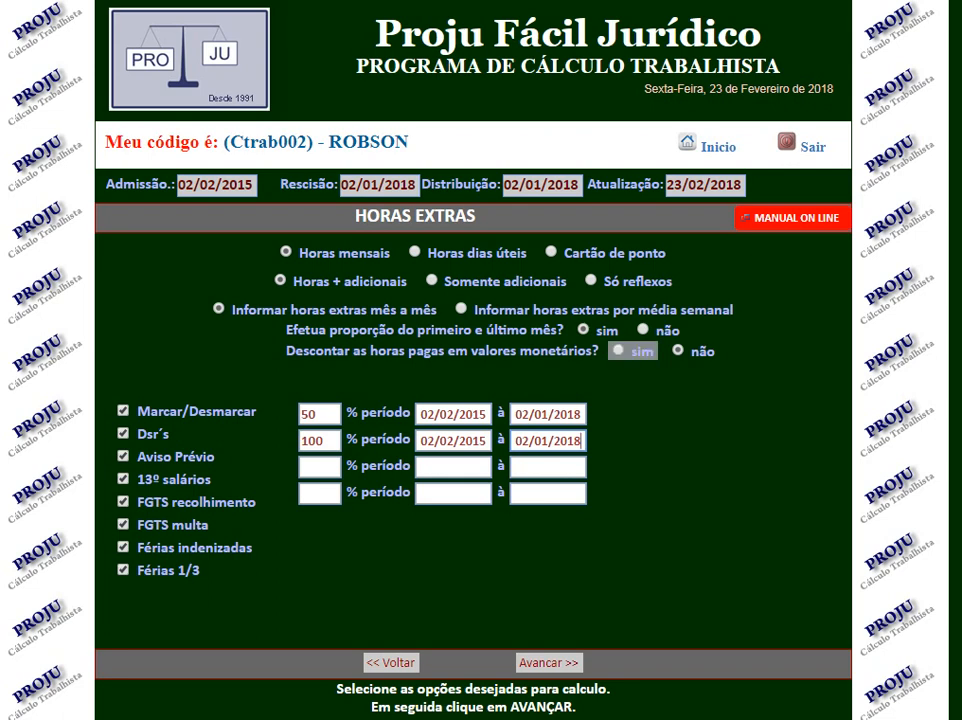
Keep Descontar as horas pagas em valores monetários at não and advance to the Horas Mensais page.
left_click(619, 350)
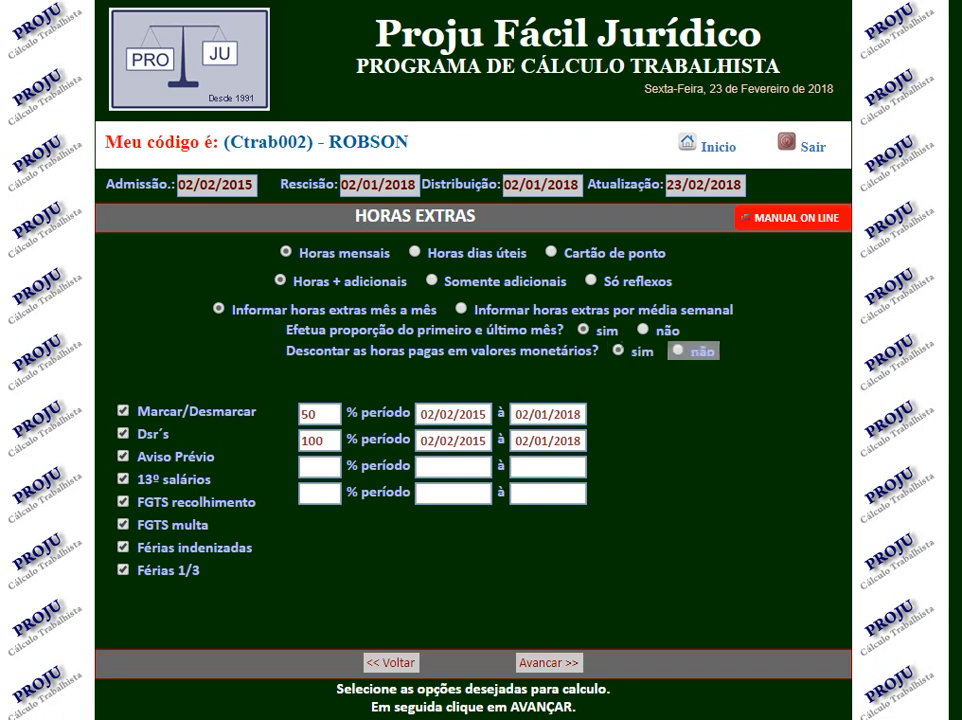
left_click(679, 350)
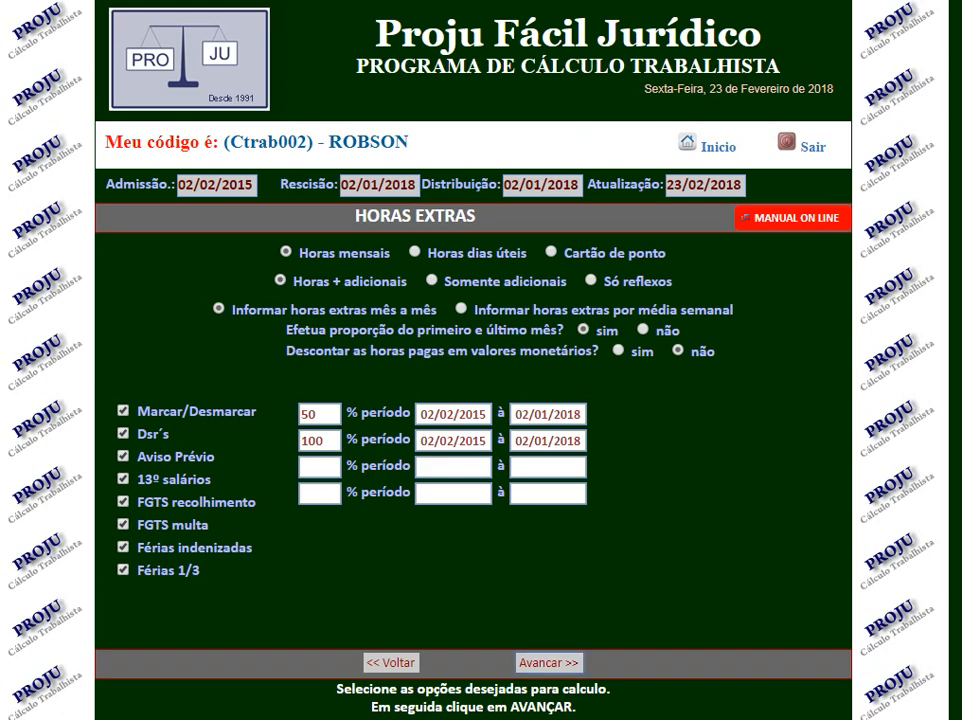
left_click(549, 663)
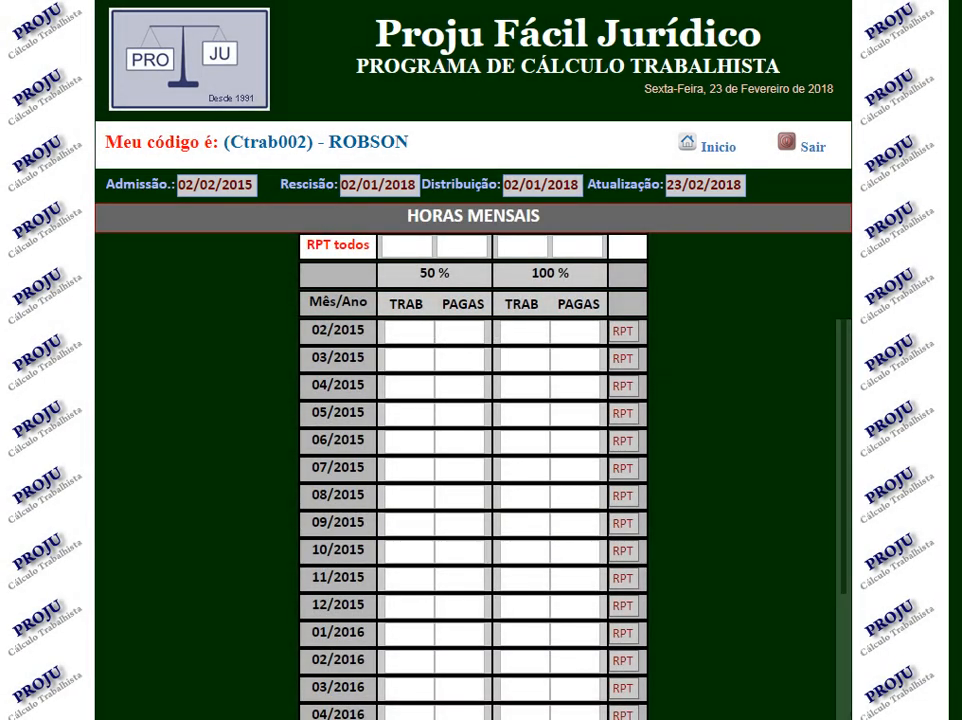
Apply 42:00 worked hours at 50% and 16:00 at 100% to every month using the repeat-all row.
scroll(481, 400, "down", 3)
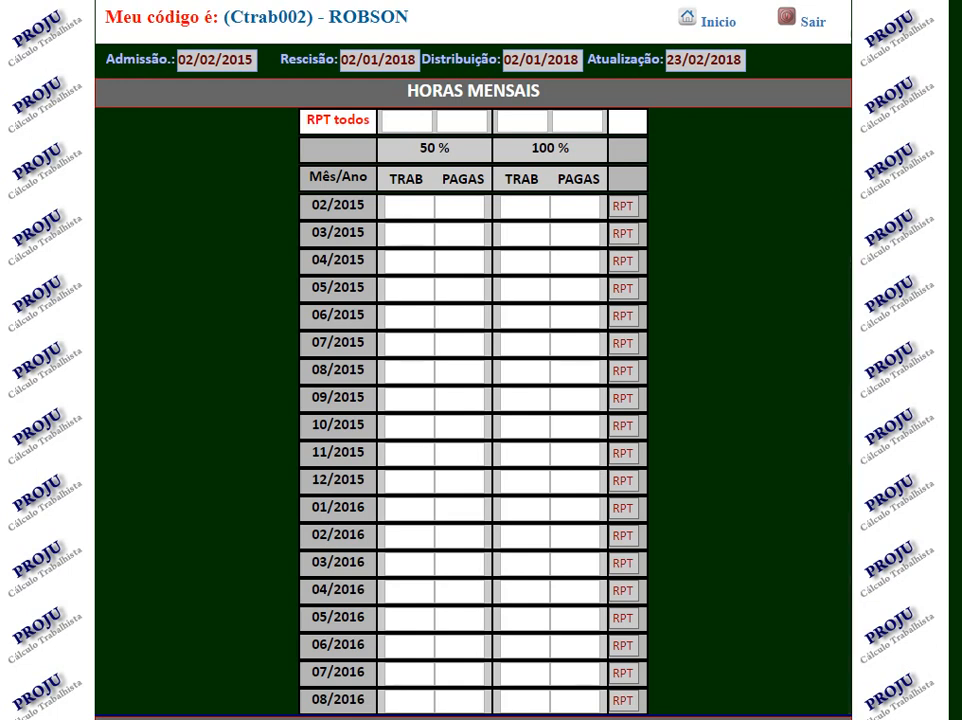
left_click(407, 122)
type("42:00")
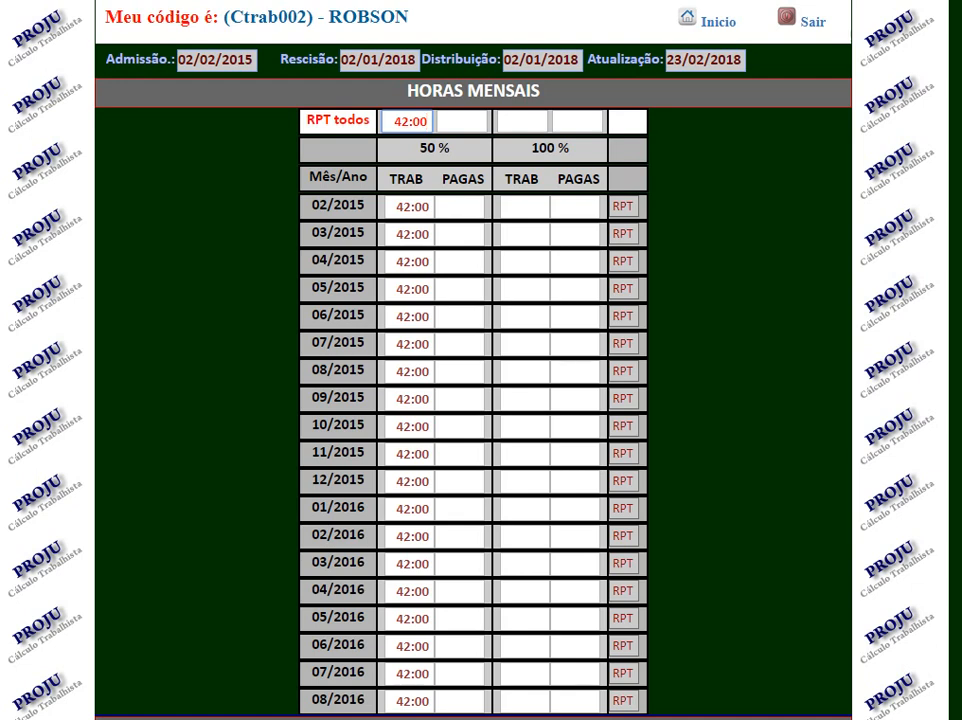
left_click(525, 121)
type("16:00")
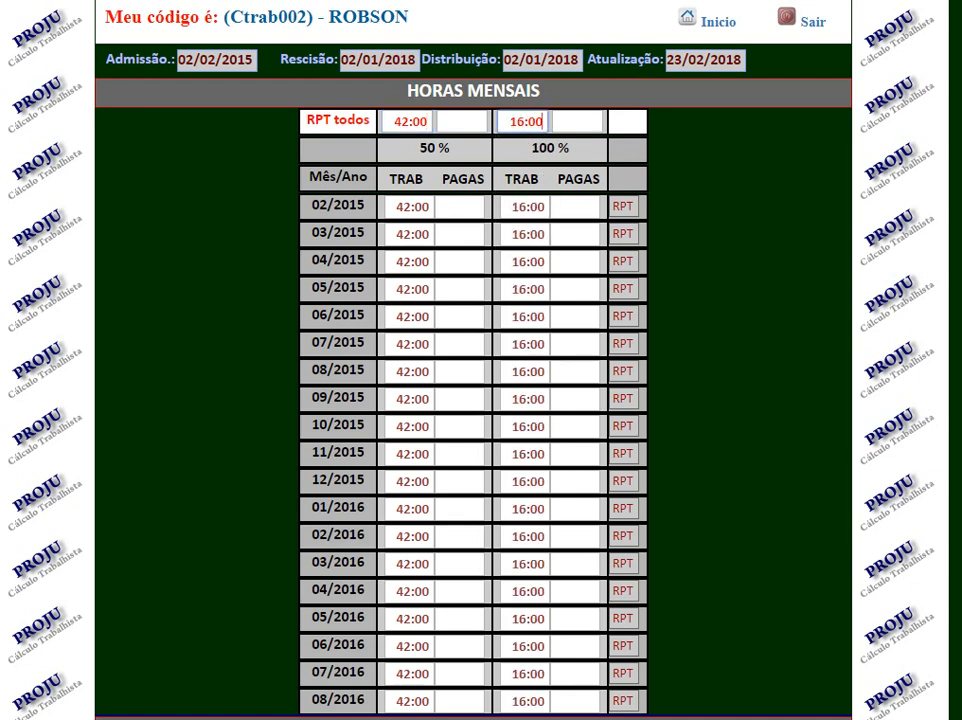
Examine the 50% PAGAS entries for the first months, from 02/2015 to 05/2015.
left_click_drag(442, 179, 477, 180)
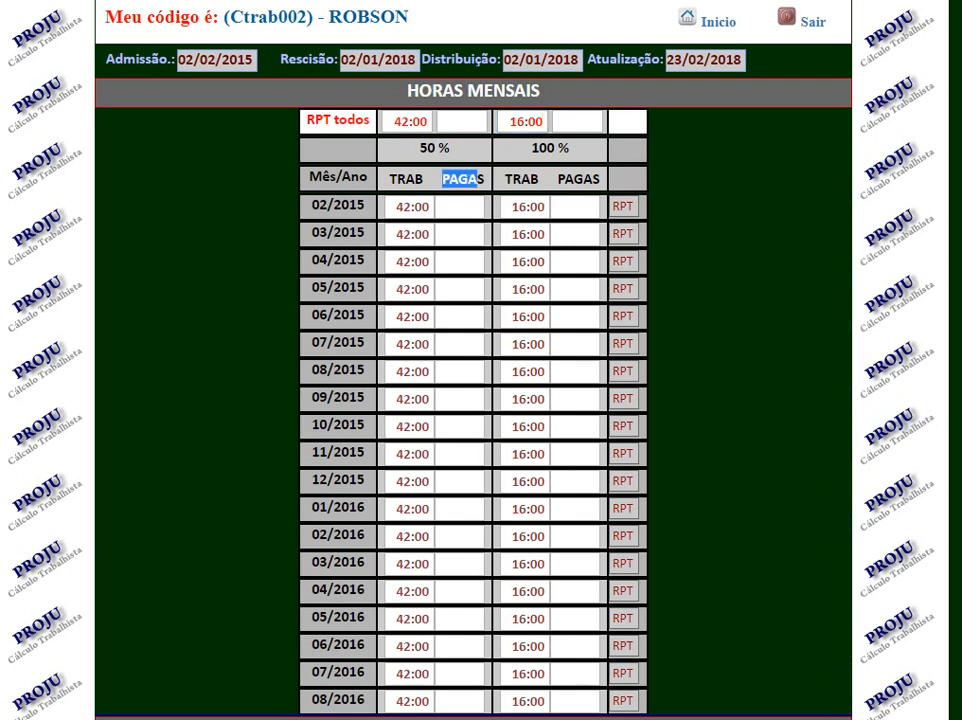
left_click(461, 207)
key("Tab")
key("Tab")
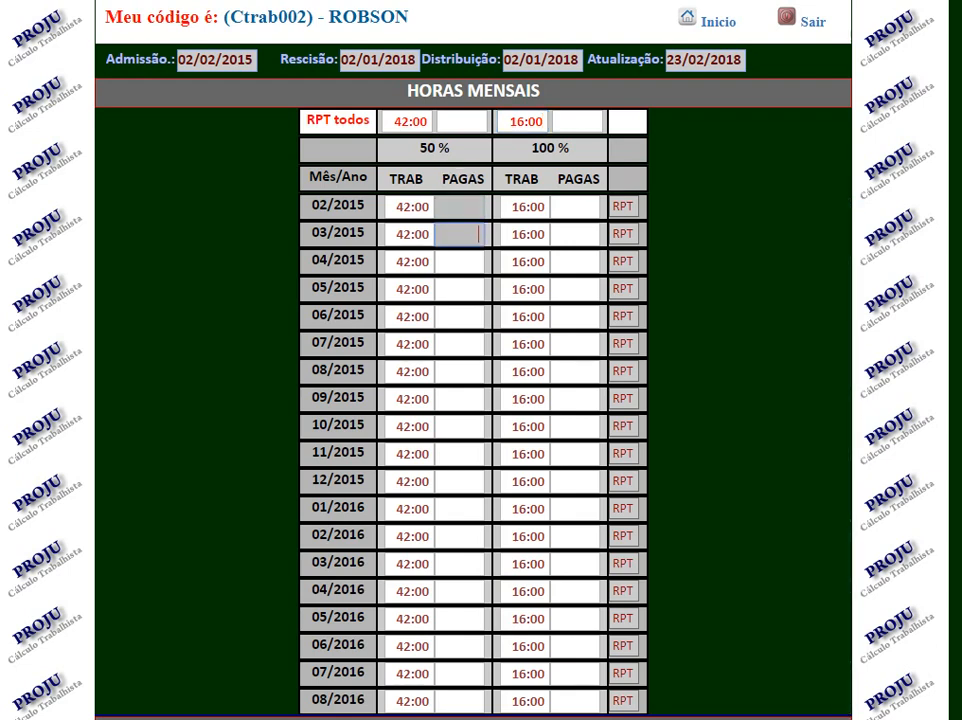
key("Tab")
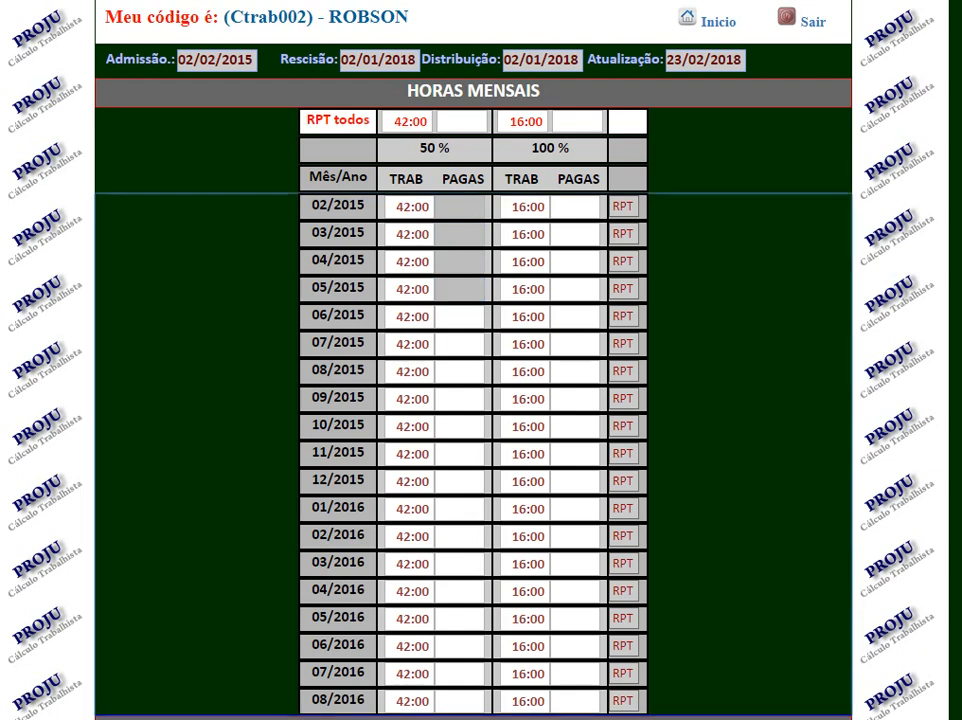
Clear the 50% TRAB hours for 11/2015, 12/2015 and 01/2016.
scroll(481, 400, "down", 2)
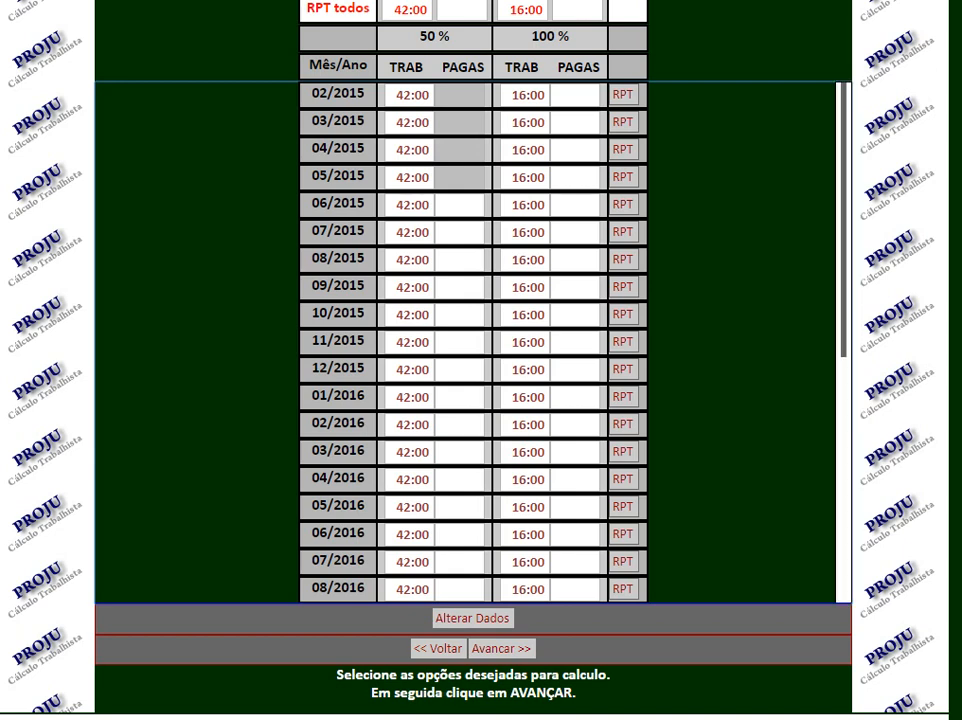
left_click_drag(422, 342, 391, 342)
key("BackSpace")
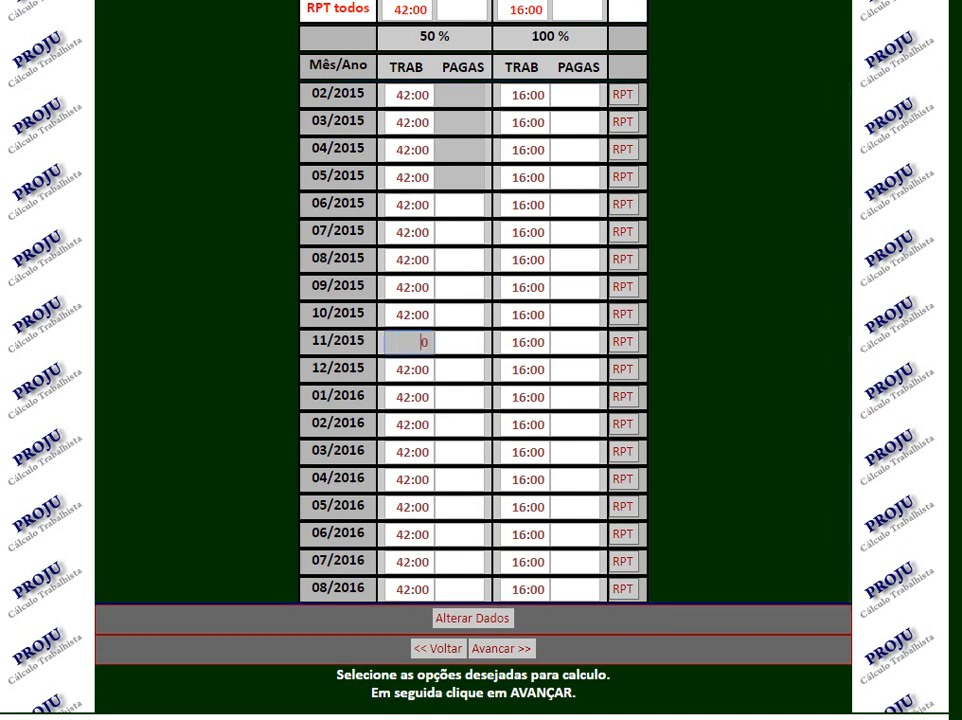
key("BackSpace")
key("Tab")
key("BackSpace")
key("Tab")
key("BackSpace")
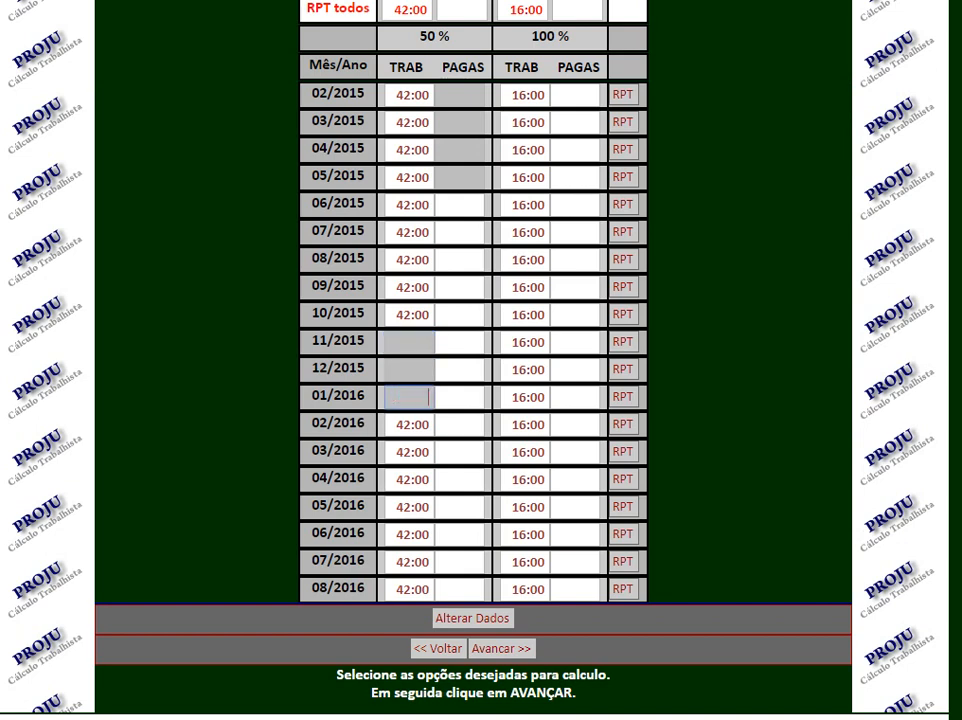
Clear the 100% TRAB hours for 11/2015, 12/2015 and 01/2016.
key("Tab")
key("BackSpace")
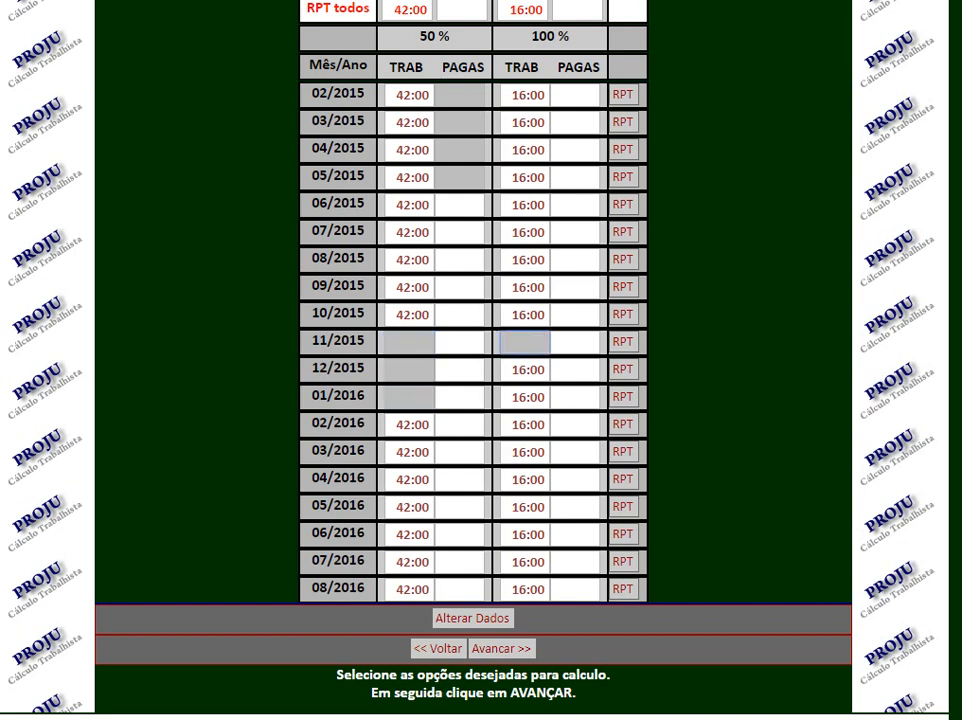
key("Tab")
key("BackSpace")
key("Tab")
key("BackSpace")
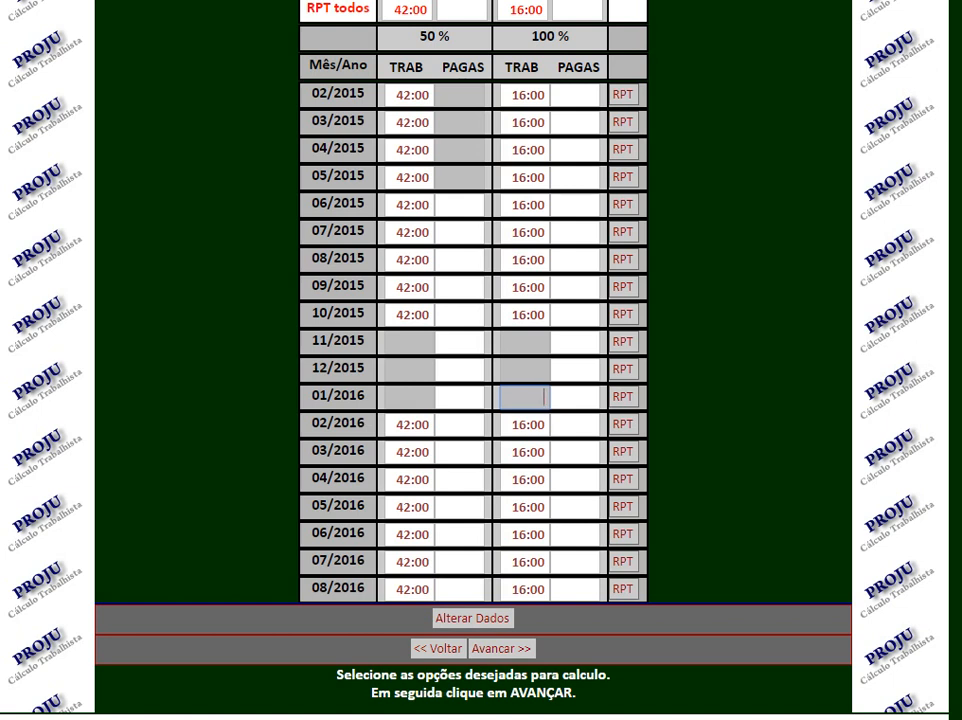
Return to the Horas Extras settings and choose Horas mensais with Informar horas extras por média semanal.
left_click(473, 618)
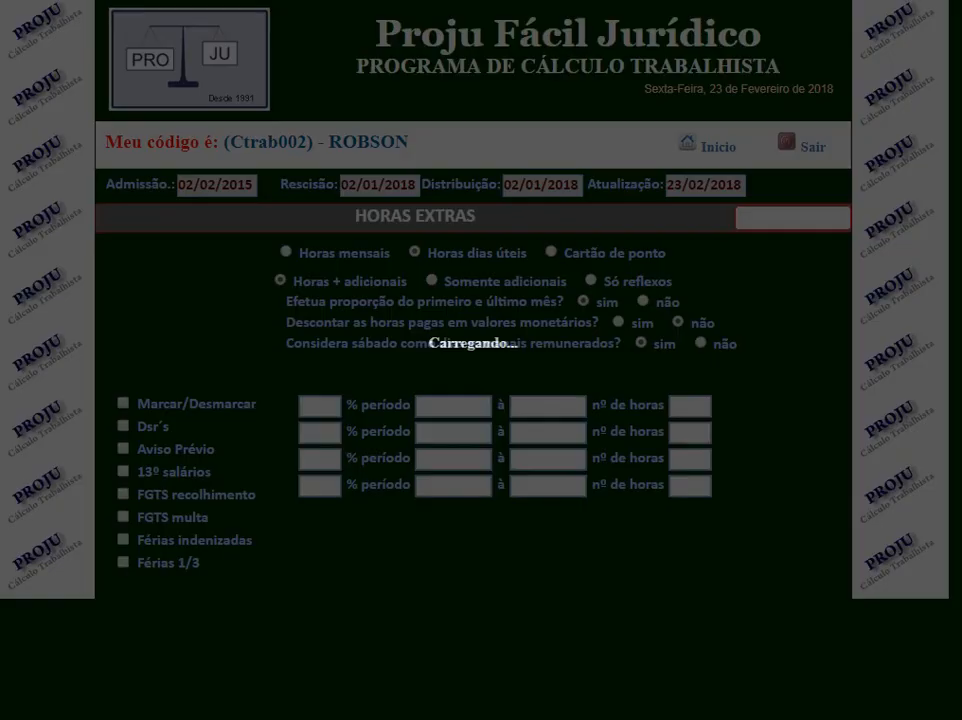
scroll(480, 400, "down", 1)
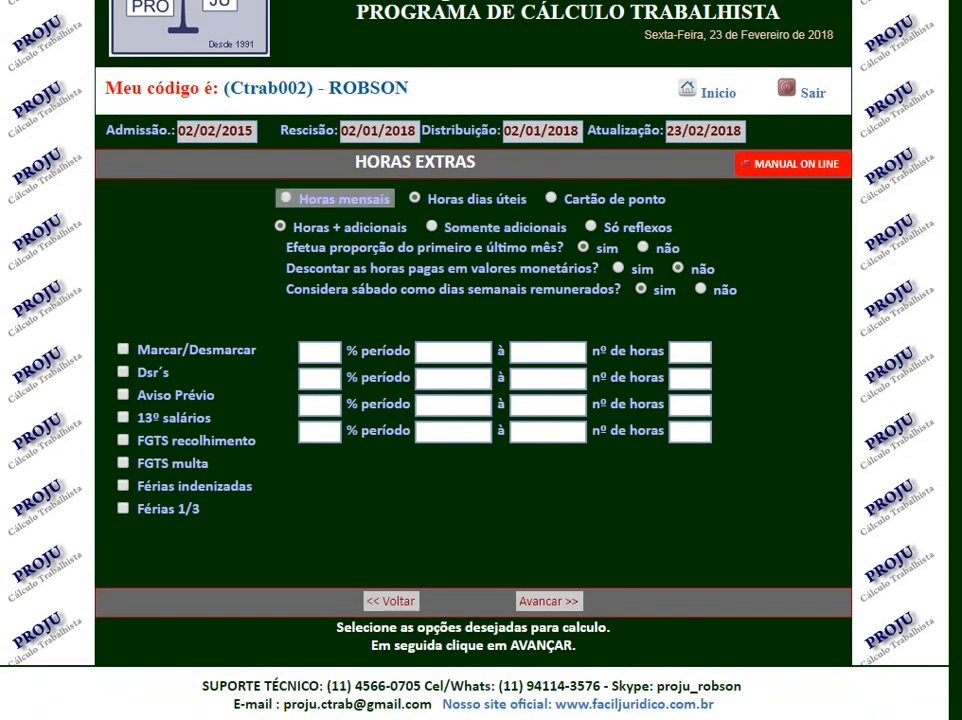
left_click(340, 198)
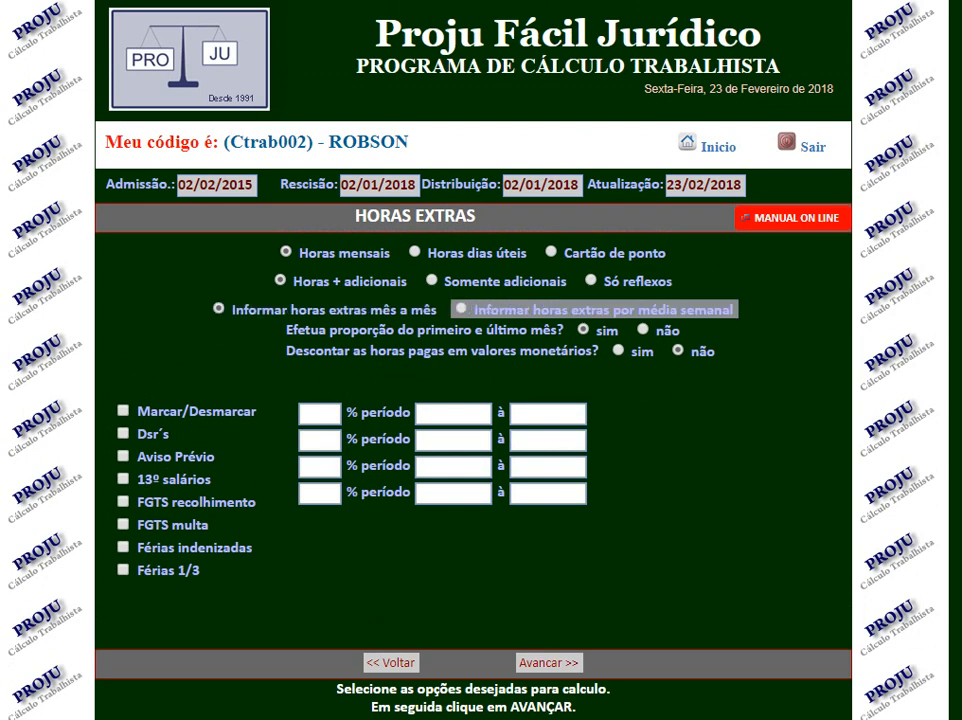
left_click(520, 310)
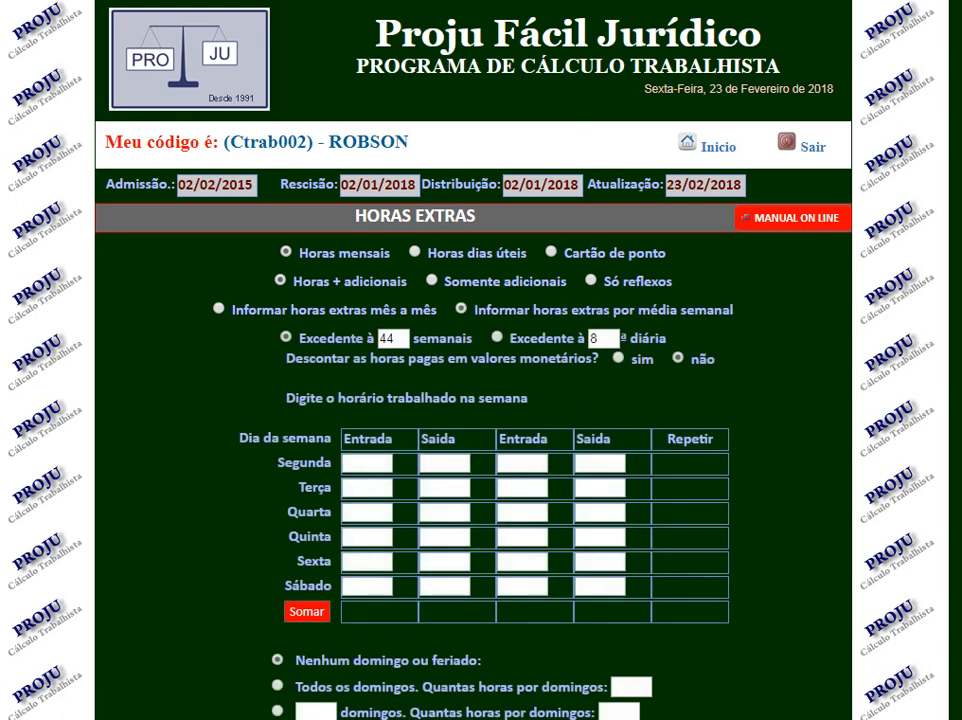
Enter the Segunda schedule as 08:00 to 12:00 and 13:00 to 20:00 and repeat it for Terça through Sábado.
scroll(480, 400, "down", 1)
scroll(480, 400, "down", 2)
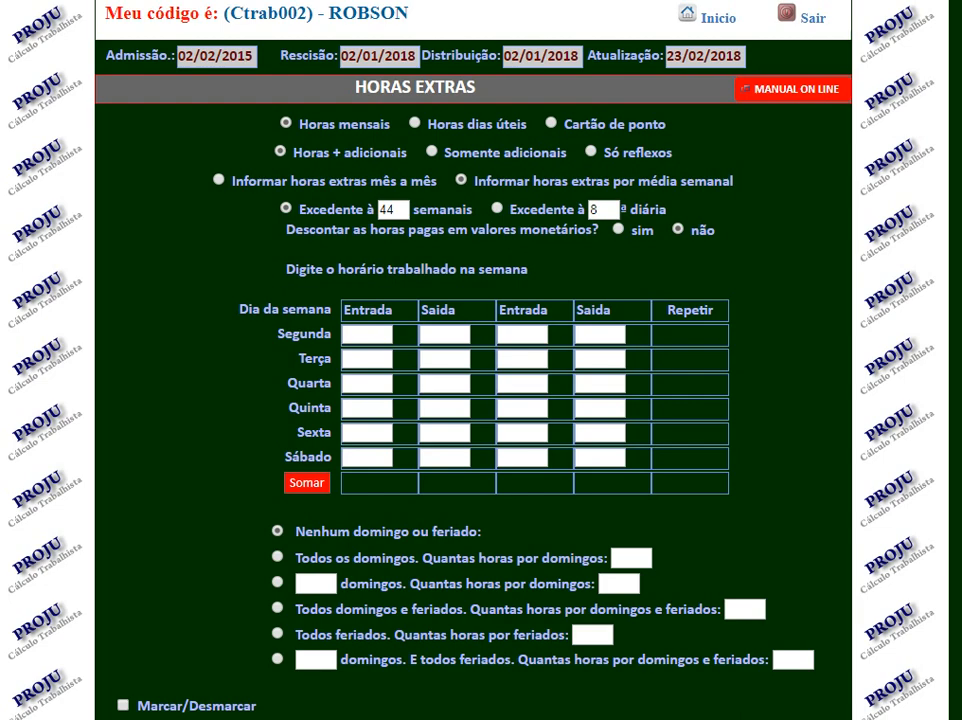
scroll(480, 400, "down", 1)
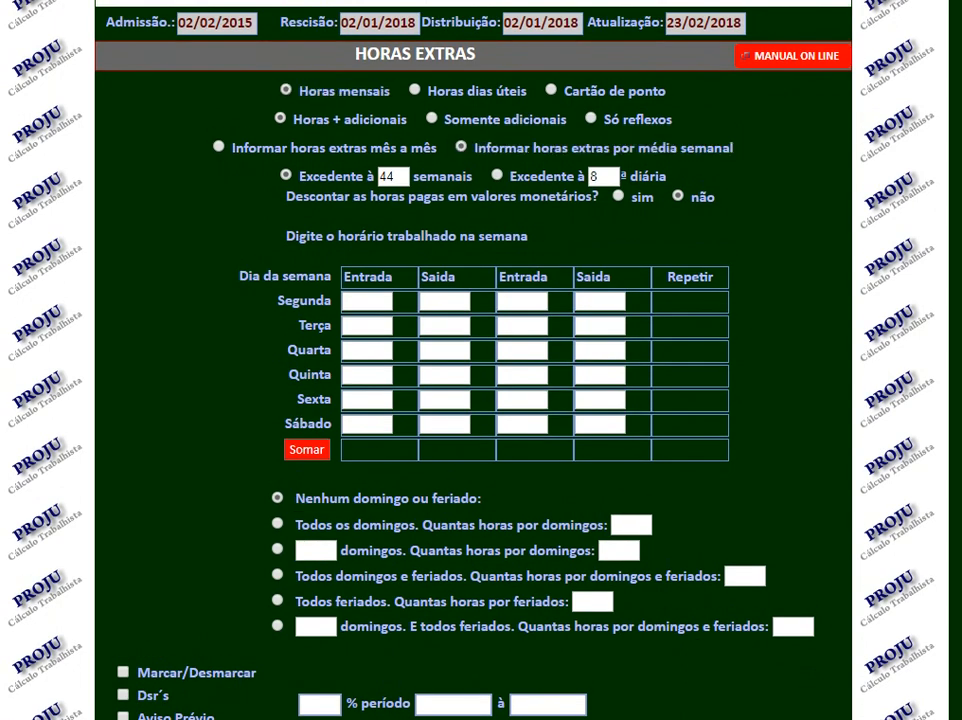
left_click(366, 302)
type("0")
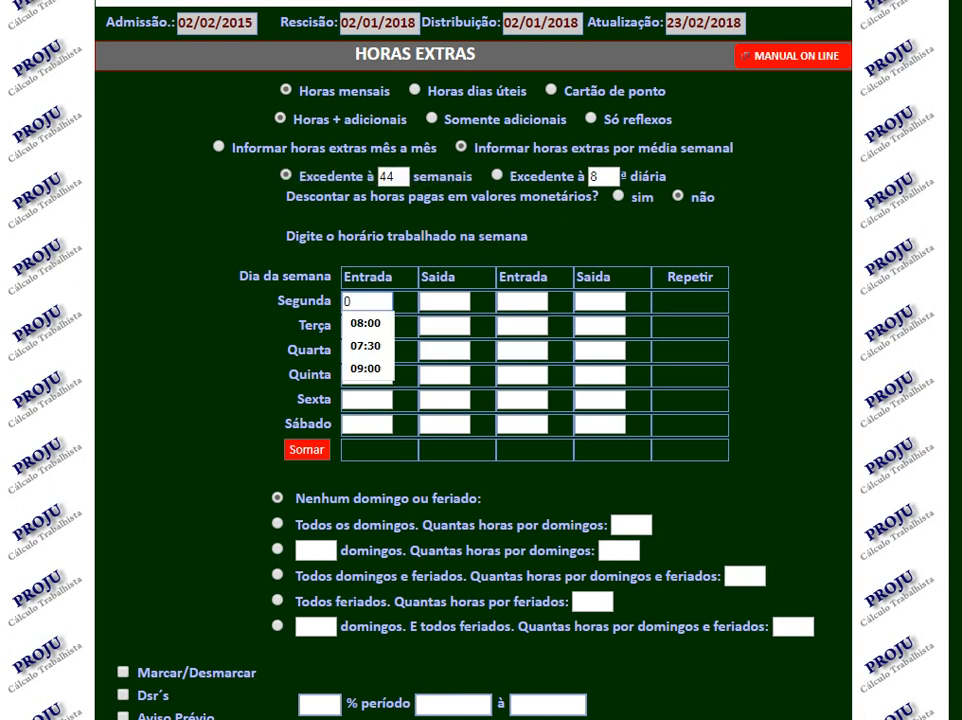
type("8:00")
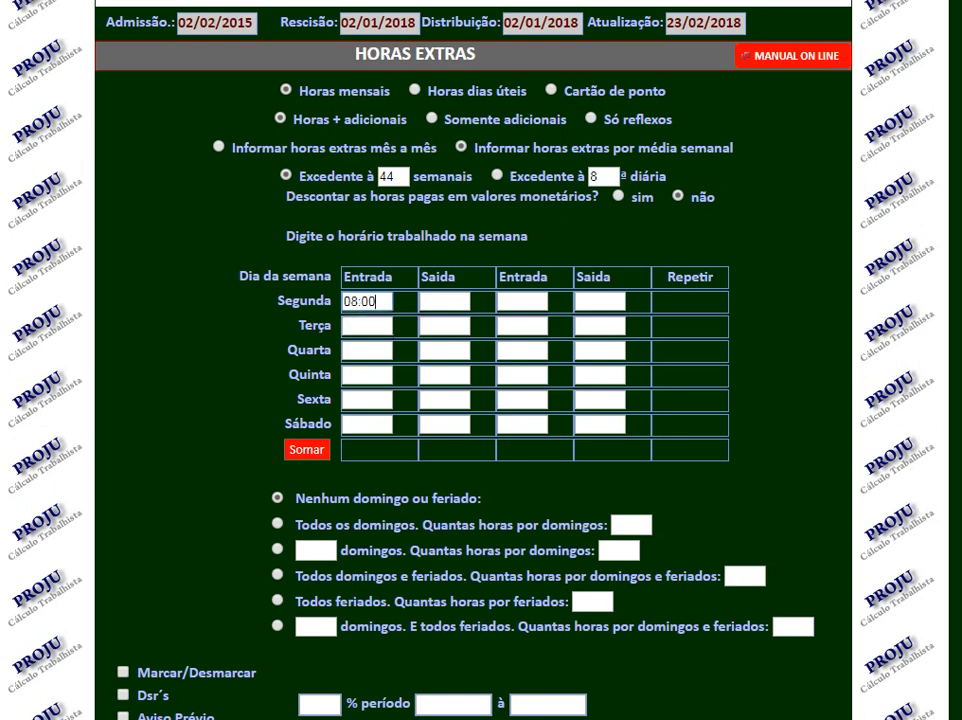
key("Tab")
type("12:00")
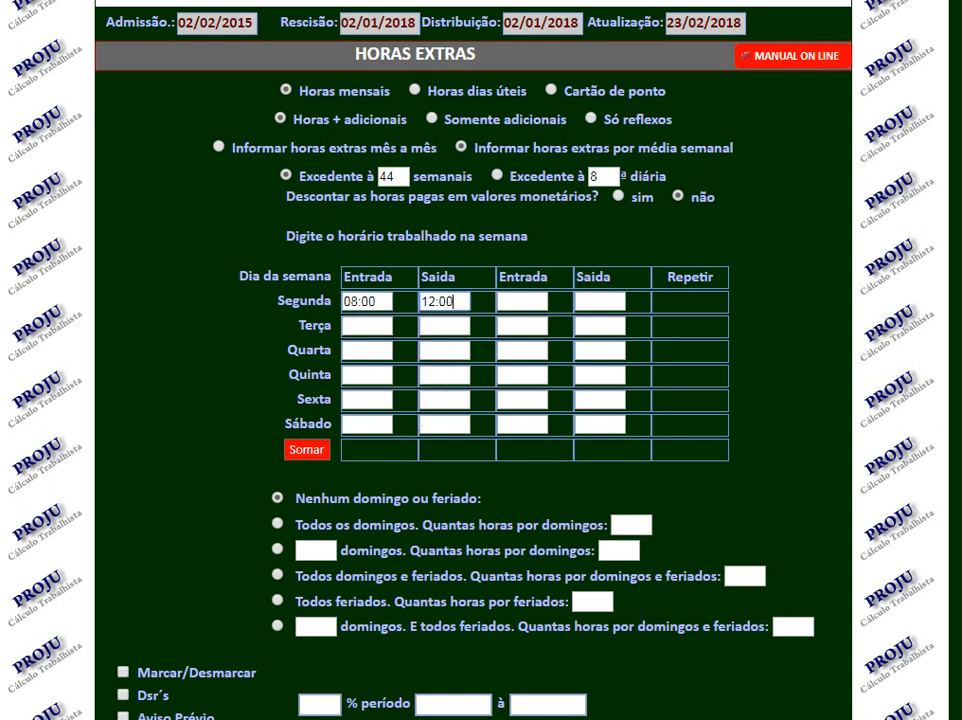
key("Tab")
type("13:00")
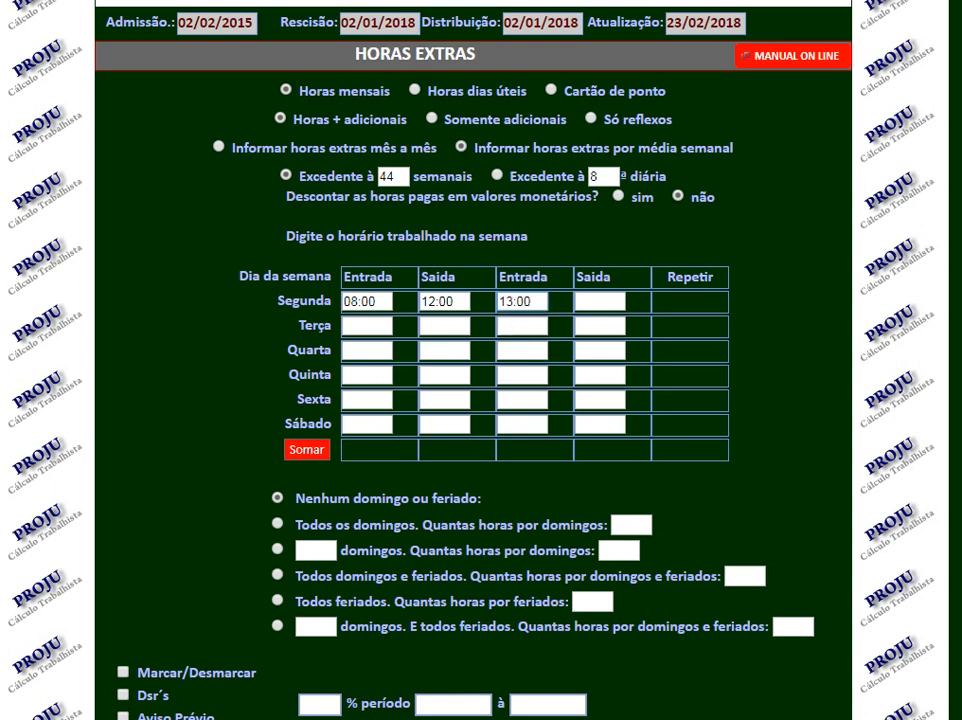
key("Tab")
type("20:00")
key("Tab")
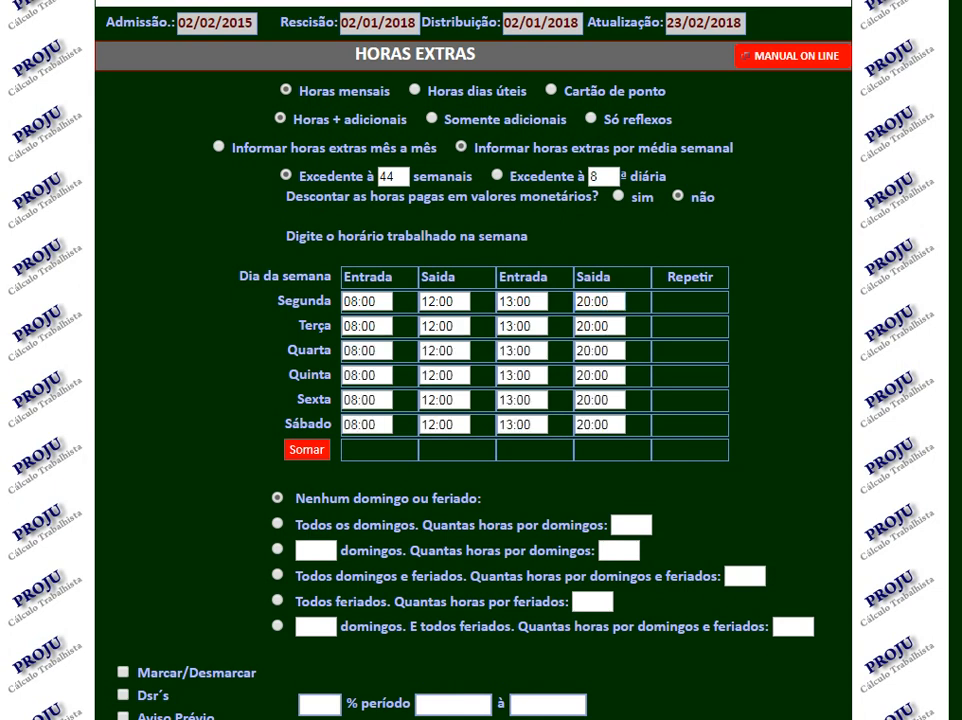
Set the final Saida time to 18:30 for Quarta, Quinta and Sexta.
double_click(593, 351)
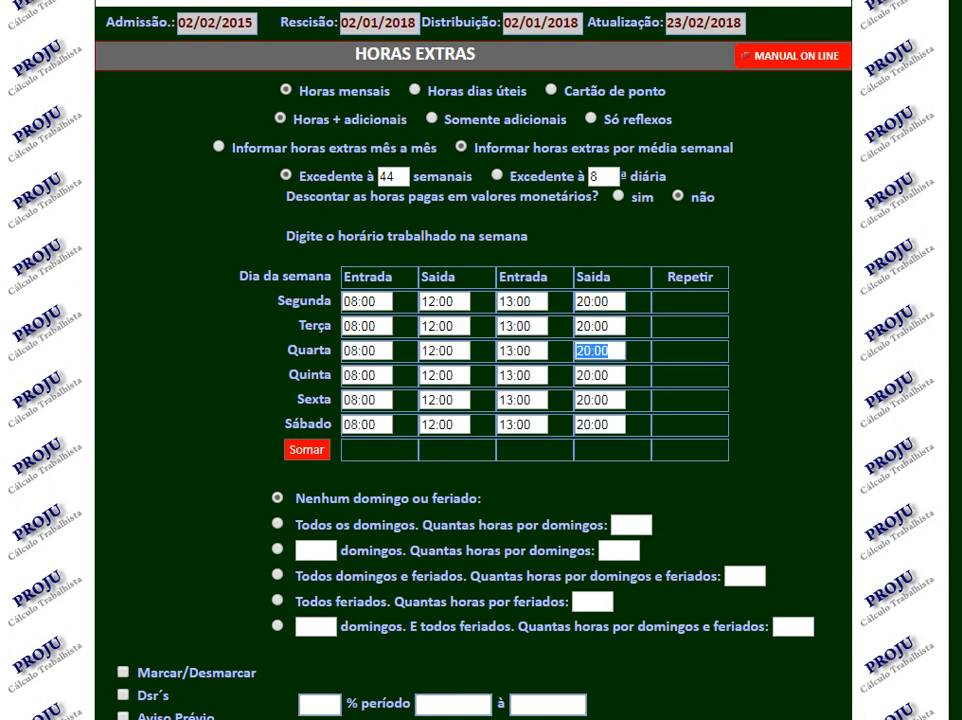
type("18:30")
key("Tab")
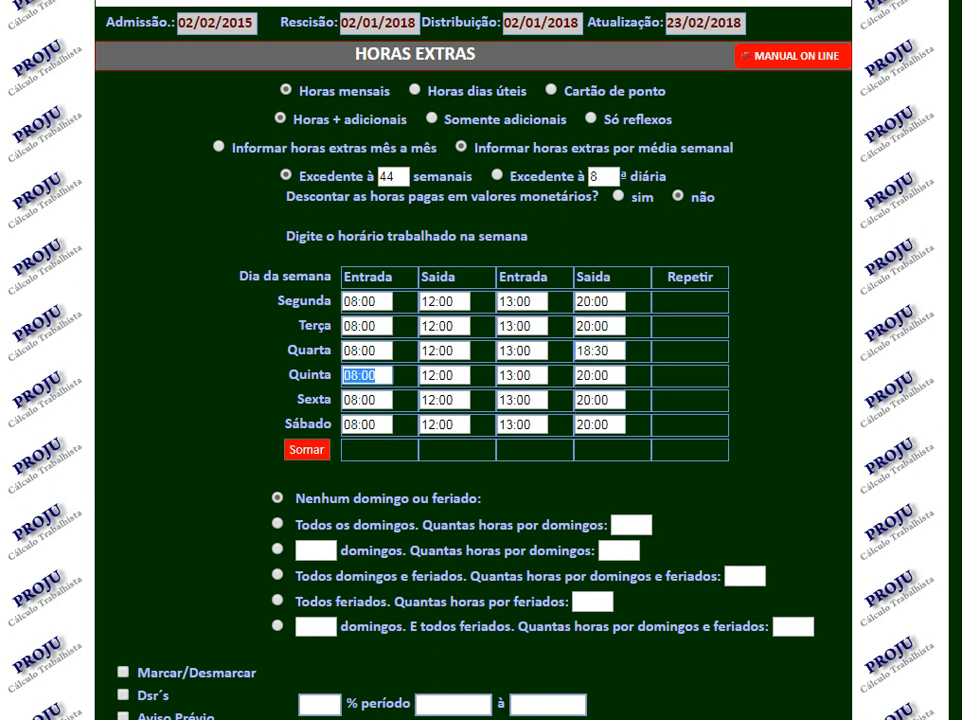
key("Tab")
key("Tab")
key("Tab")
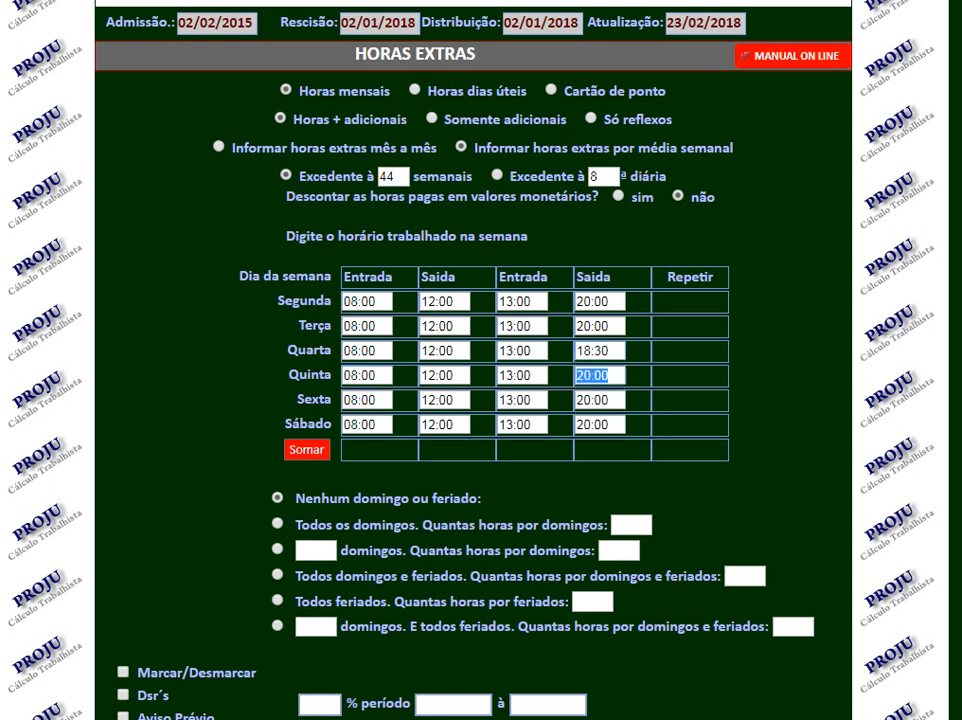
type("18:30")
key("Tab")
key("Tab")
key("Tab")
key("Tab")
type("1830")
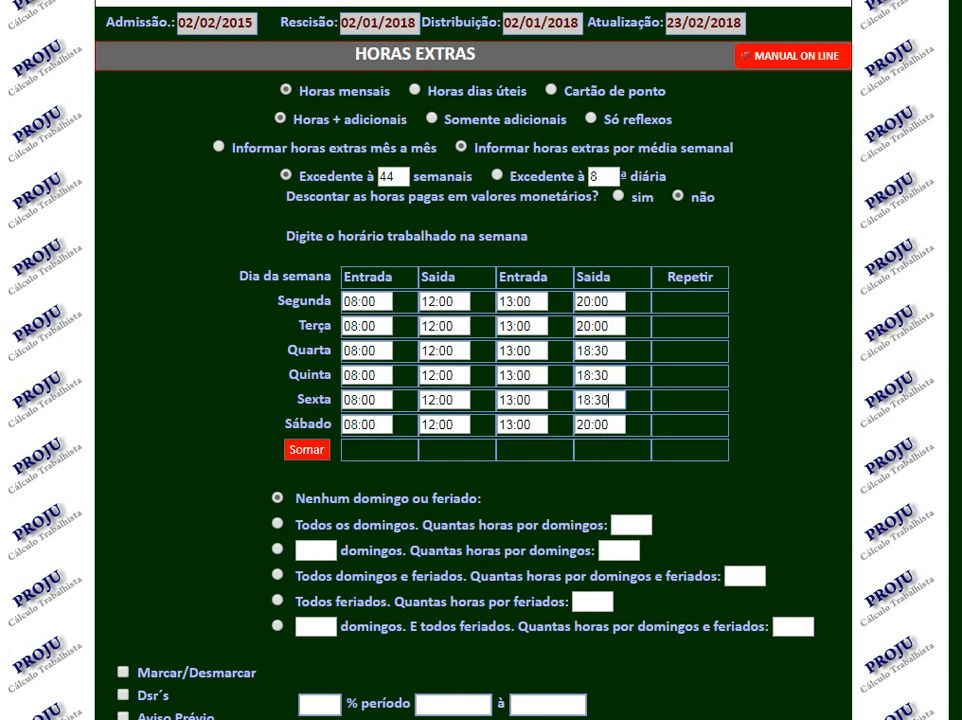
Clear the second Entrada and Saida times for Sábado and sum the weekly hours.
key("Tab")
key("Tab")
key("Tab")
key("ctrl+a")
key("BackSpace")
key("Tab")
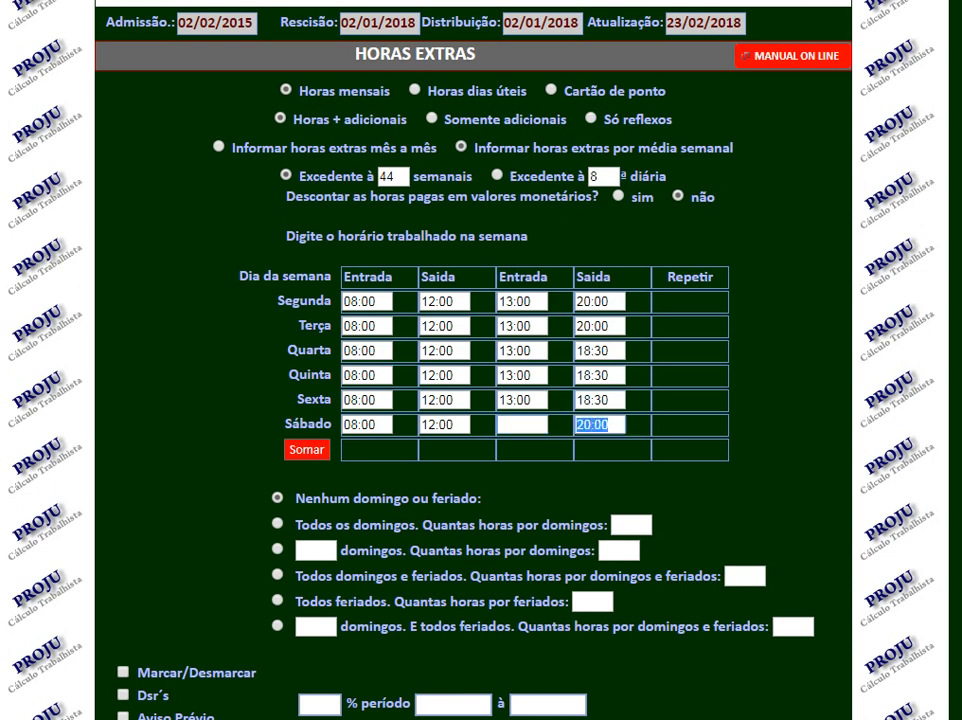
key("BackSpace")
key("Tab")
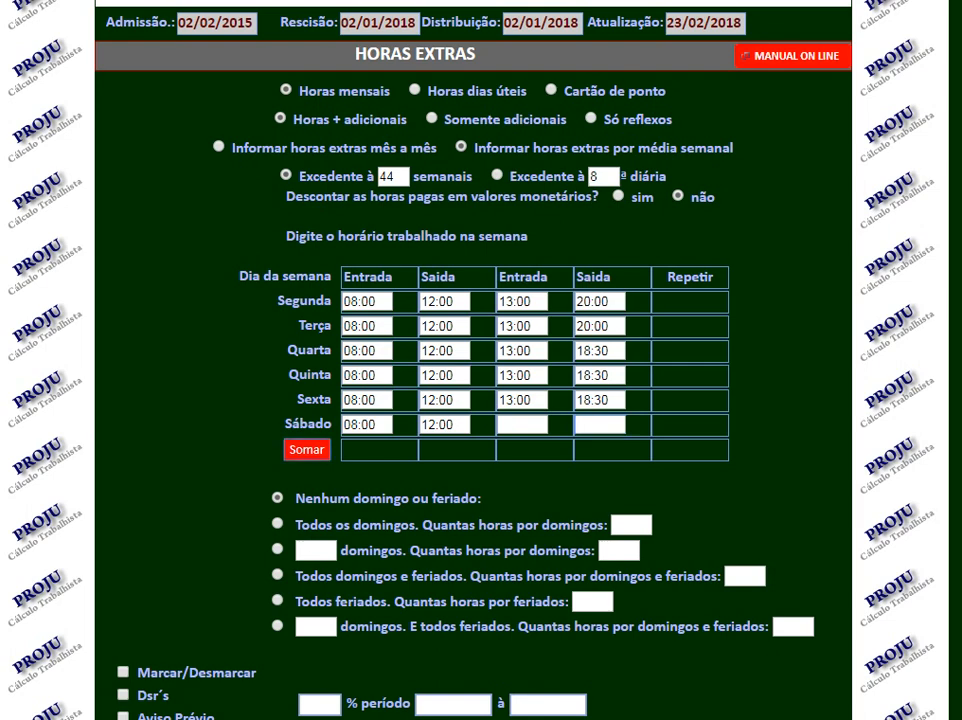
key("Return")
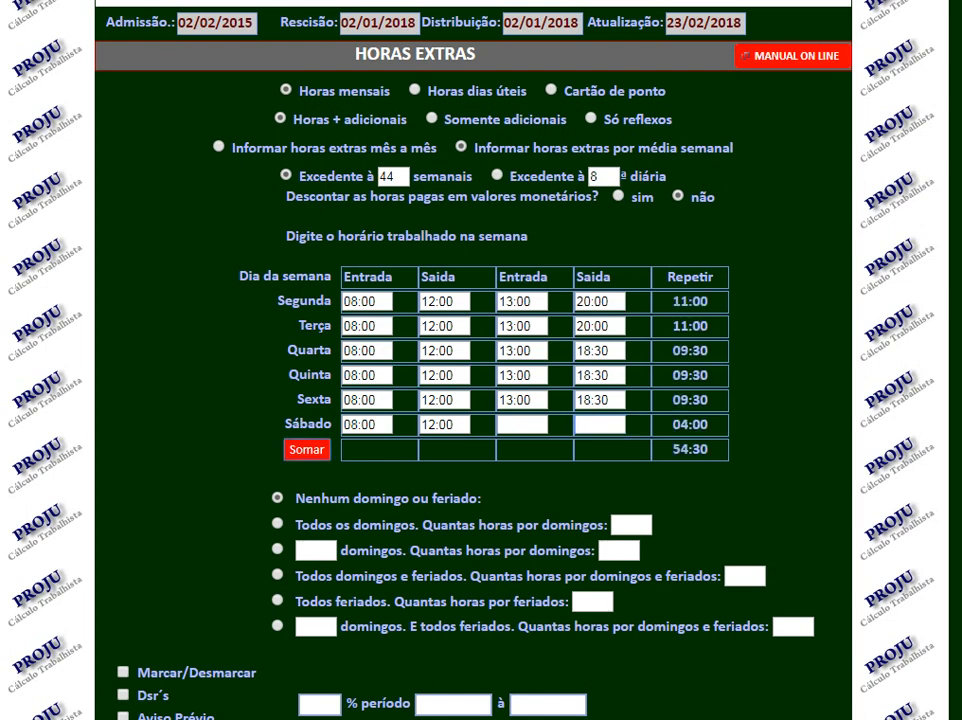
Mark all the reflex items, from Dsr´s to Férias 1/3, at once.
scroll(481, 400, "down", 3)
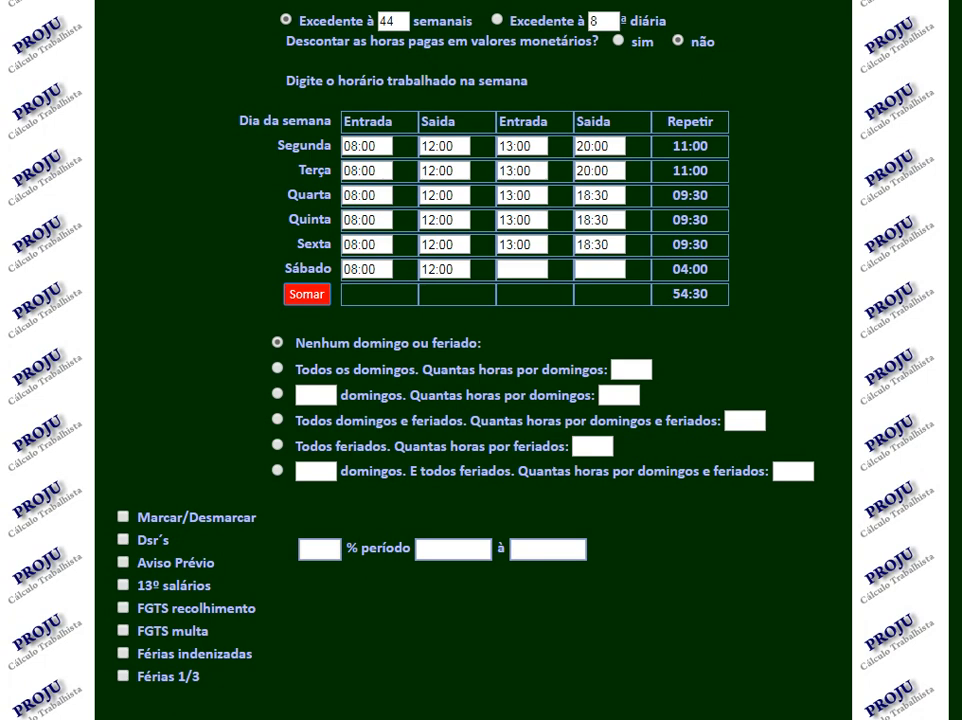
scroll(480, 360, "down", 3)
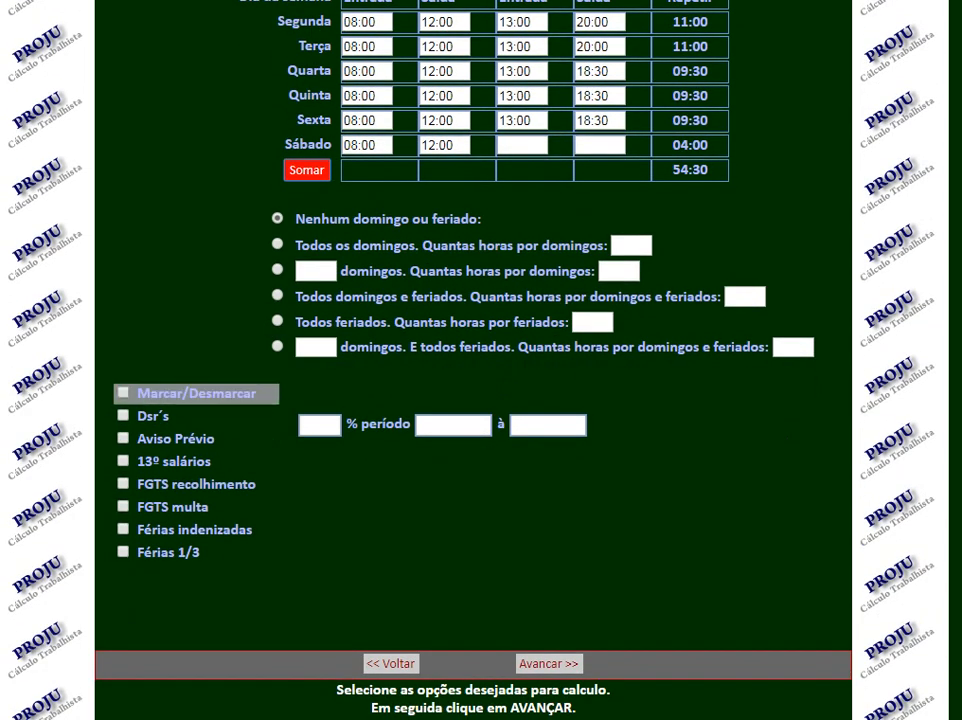
left_click(123, 393)
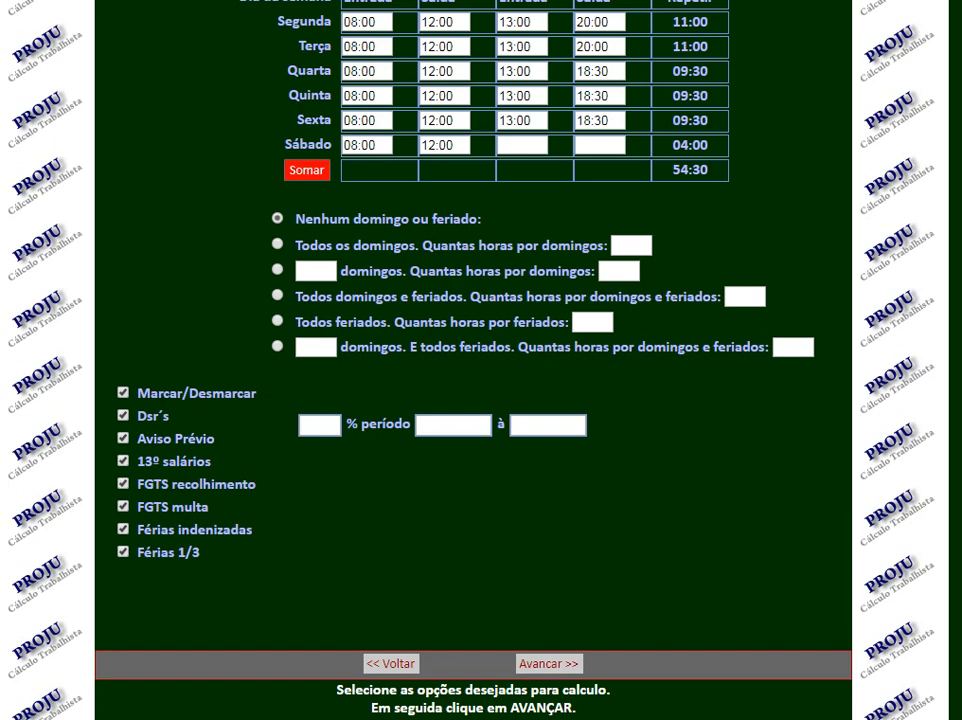
Choose the option for a set number of Sundays and enter 2 domingos with 8 hours each.
scroll(480, 360, "up", 1)
left_click(320, 490)
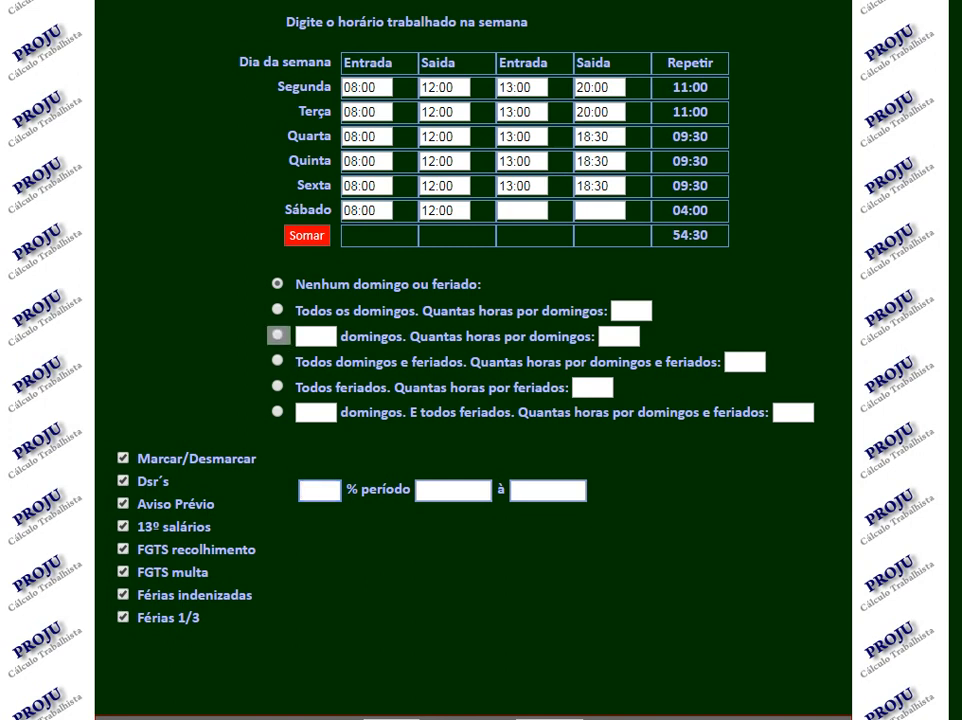
left_click(278, 335)
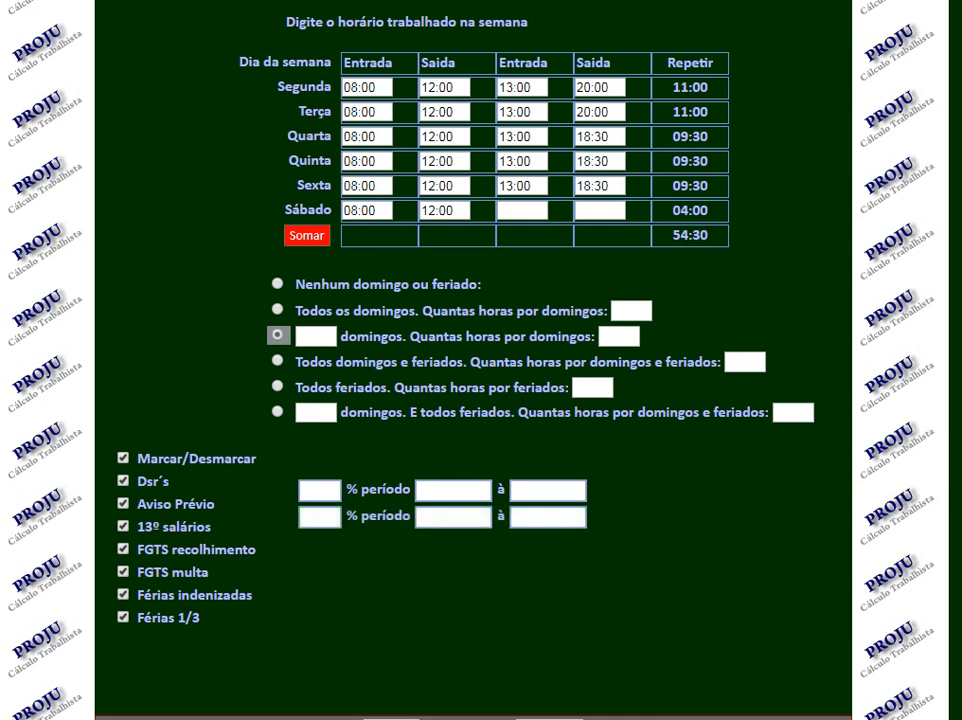
left_click(316, 336)
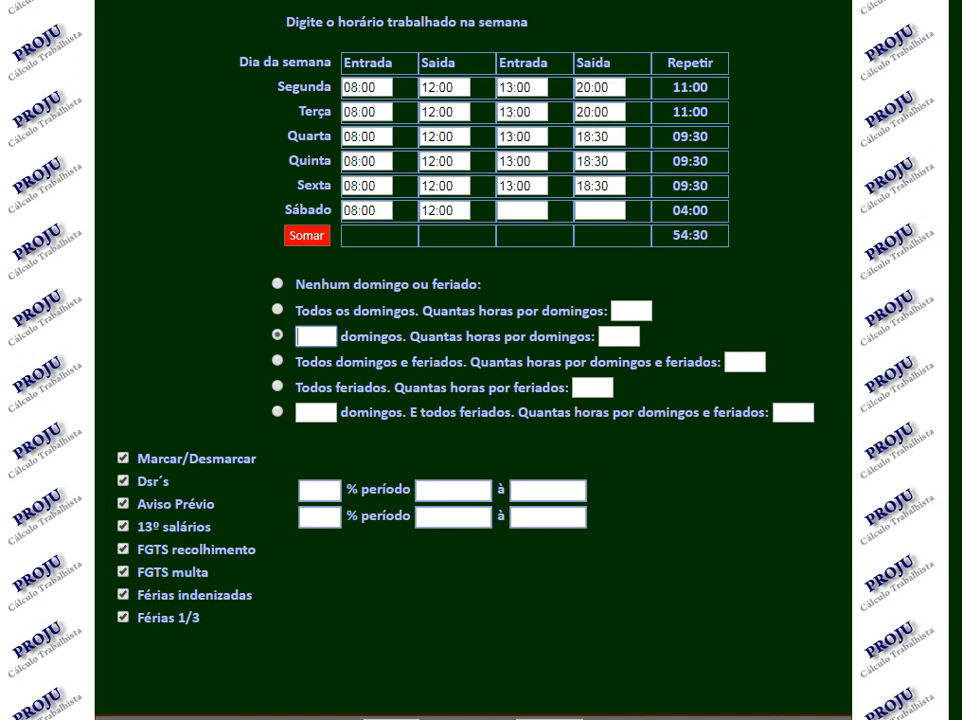
type("2")
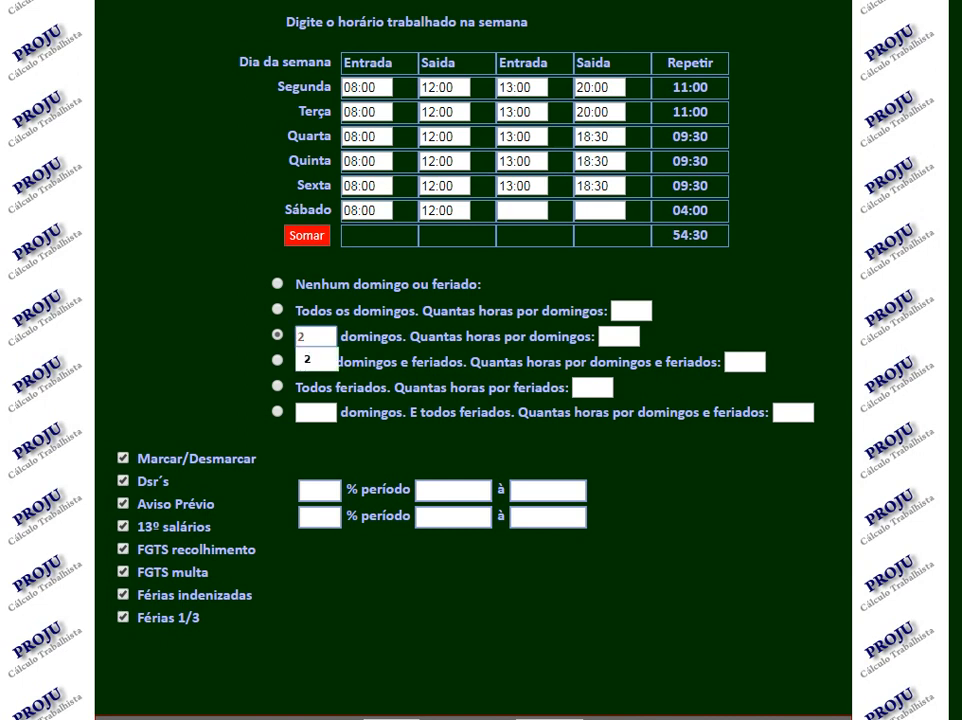
key("Tab")
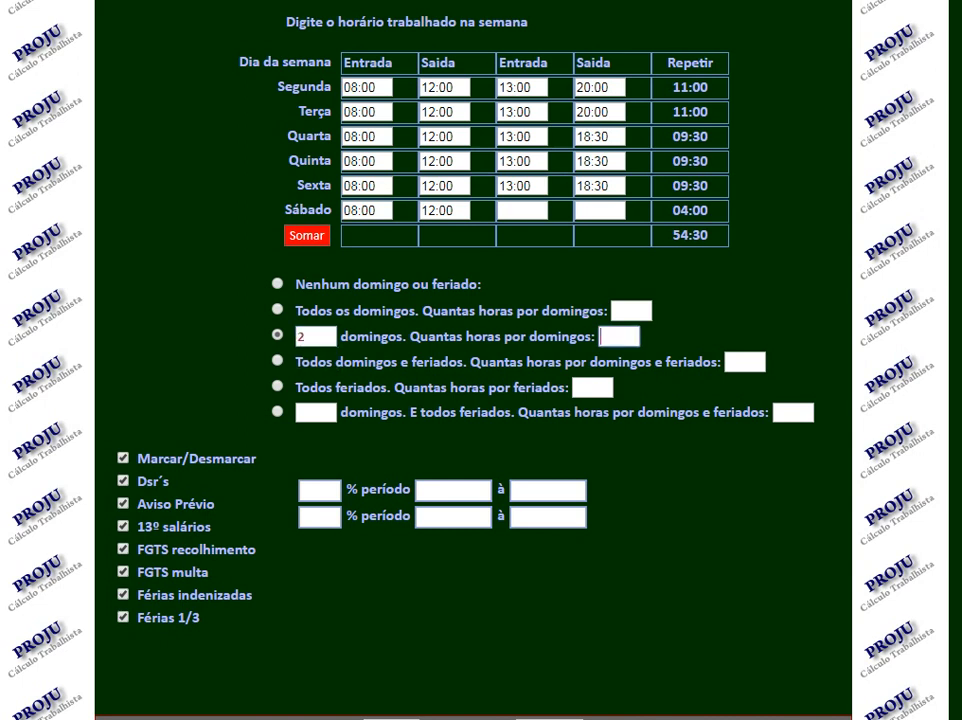
type("8")
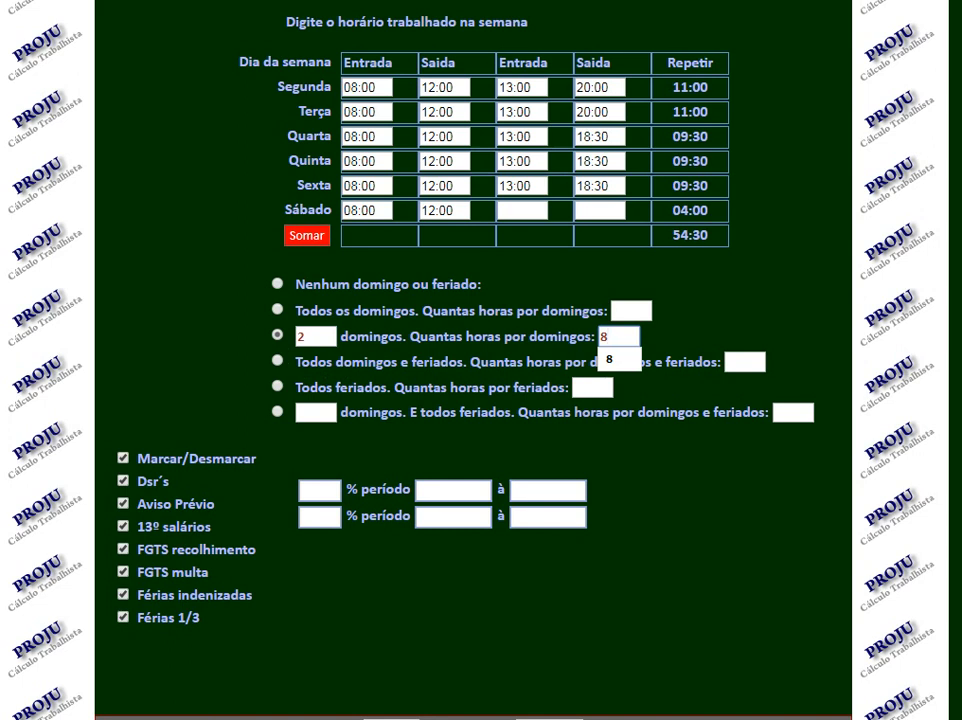
key("Tab")
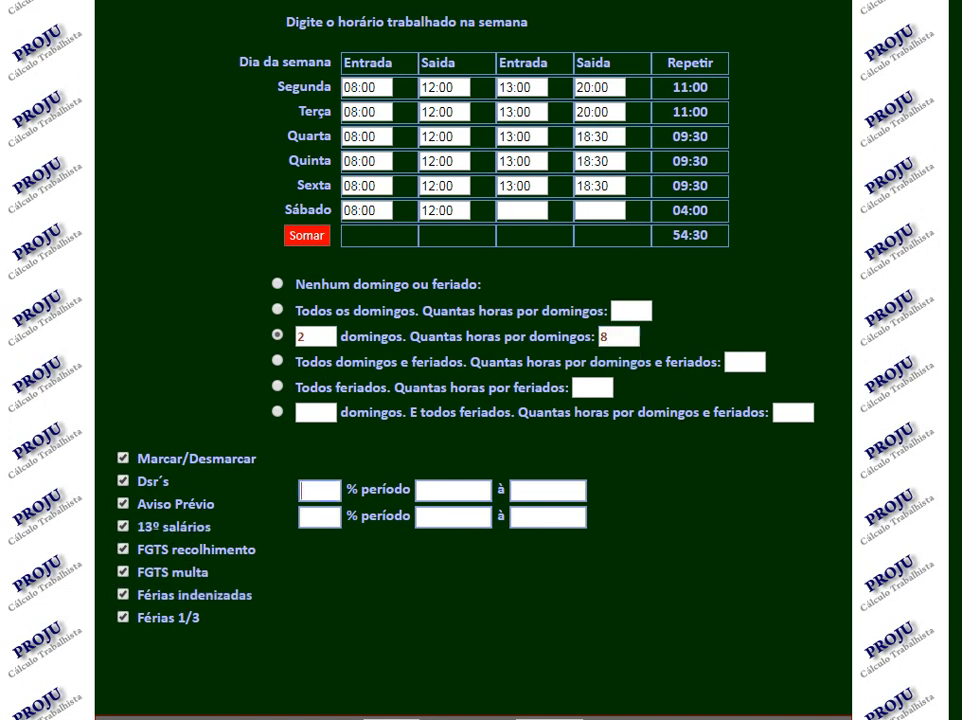
Enter 50% as the first overtime rate, for the period 02/02/2015 to 02/01/2018.
type("50")
key("Tab")
type("02")
scroll(480, 360, "up", 1)
scroll(480, 360, "up", 2)
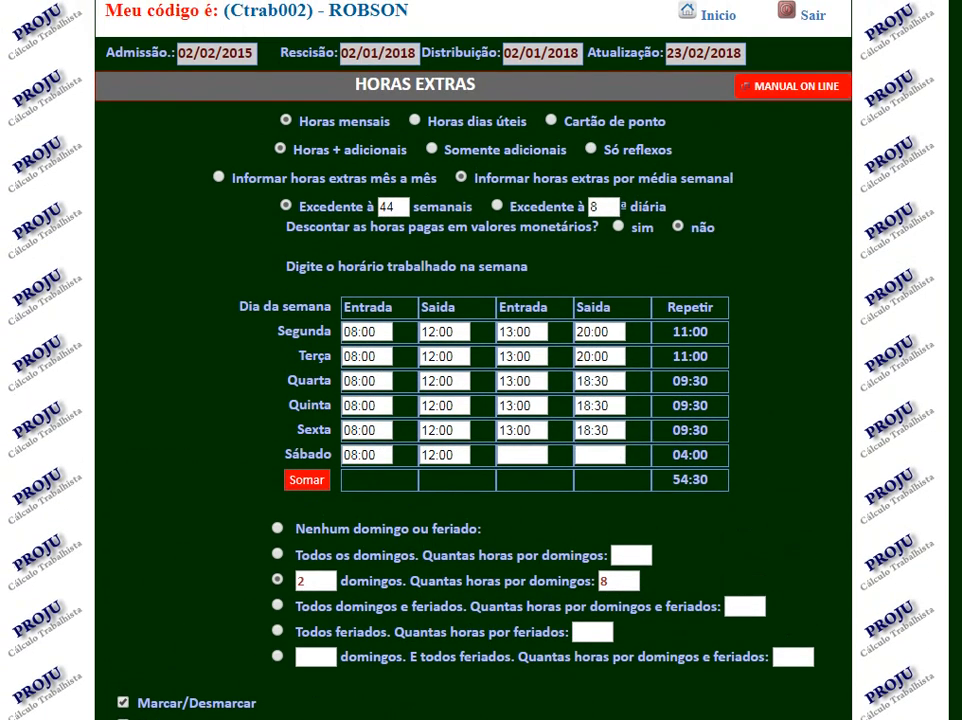
scroll(480, 360, "down", 3)
type("02/2015")
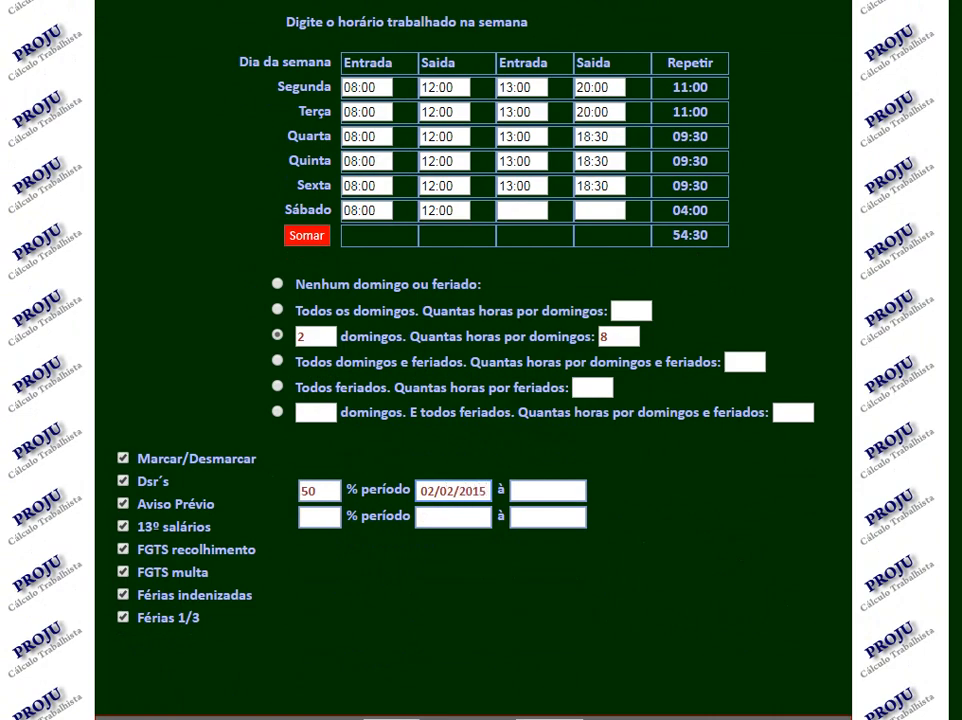
scroll(480, 360, "up", 2)
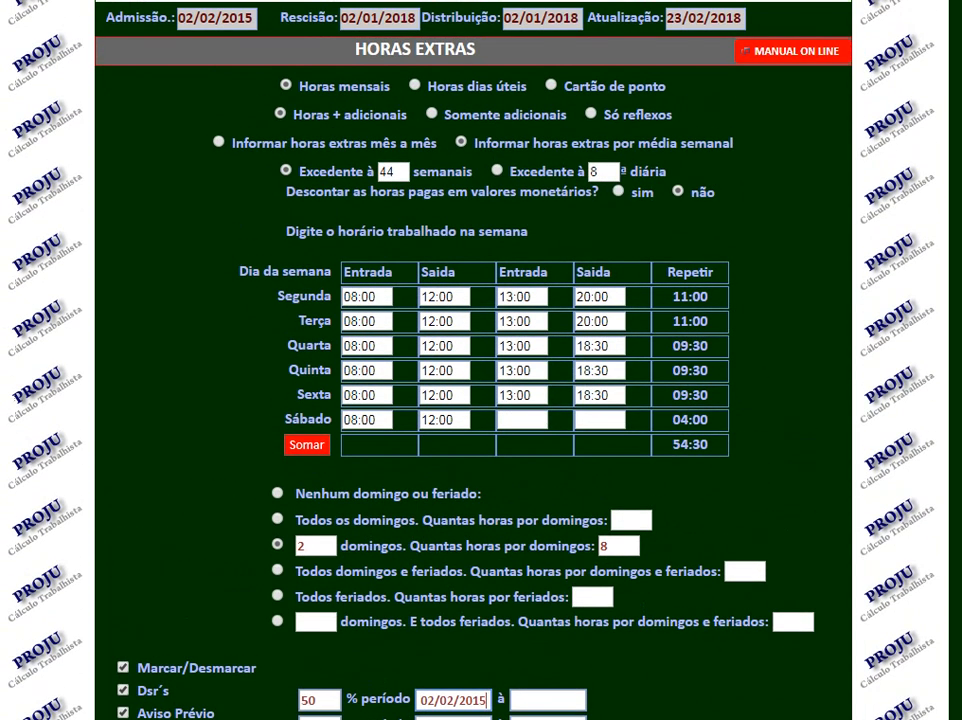
scroll(480, 360, "down", 2)
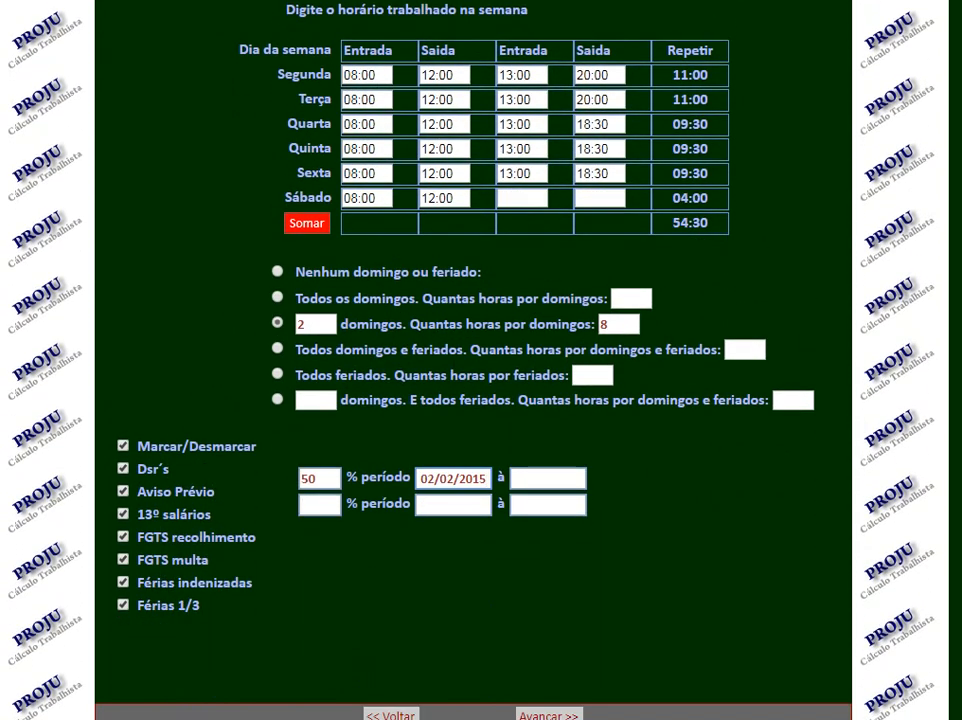
key("Tab")
type("02/")
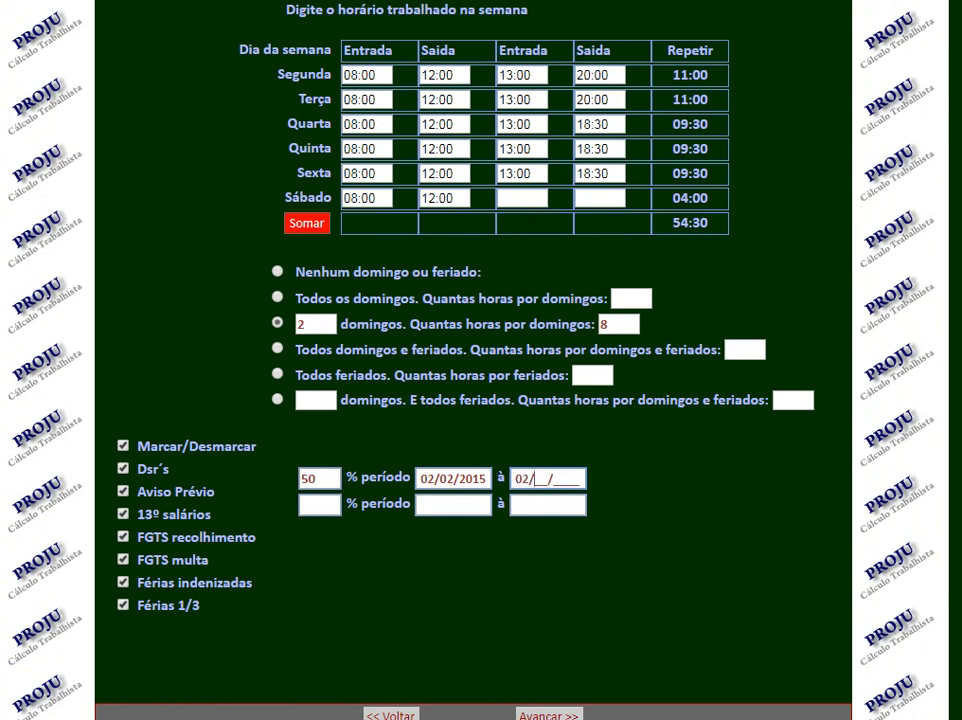
type("01/2018")
key("Tab")
Enter 100% as the second overtime rate, for the period 02/02/2015 to 02/01/2018, and submit the overtime settings.
type("100")
key("Tab")
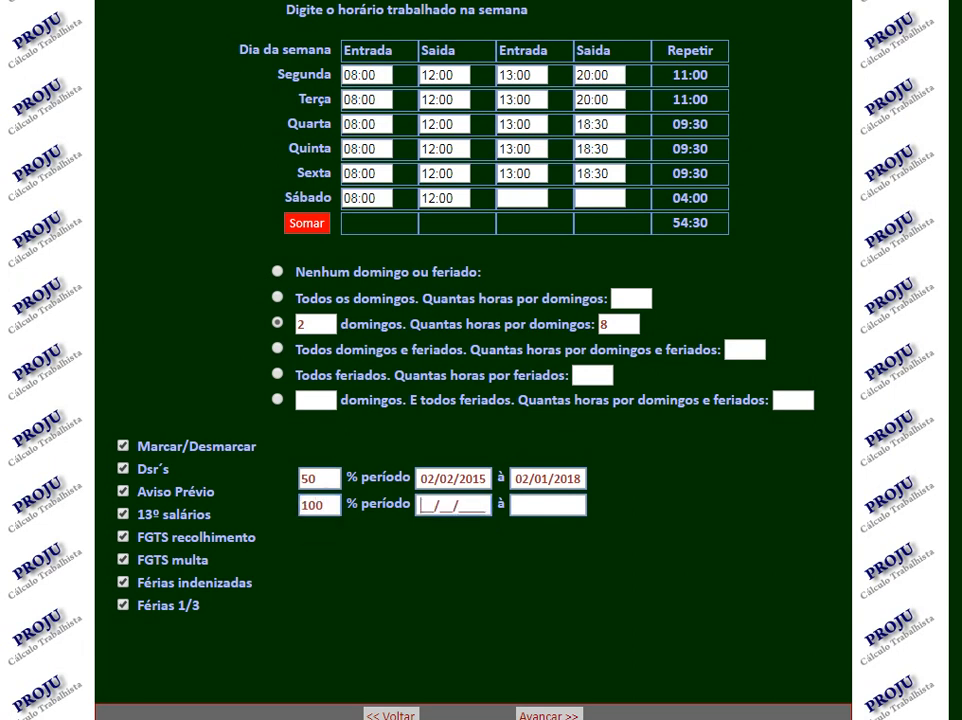
type("02/02/2015")
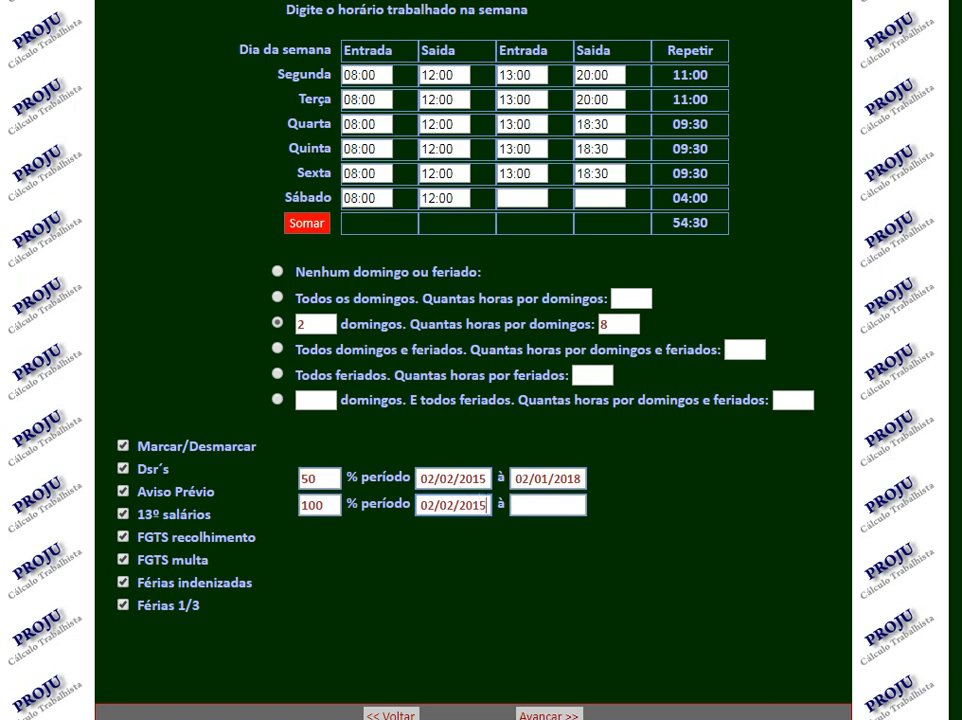
key("Tab")
type("02/01/2018")
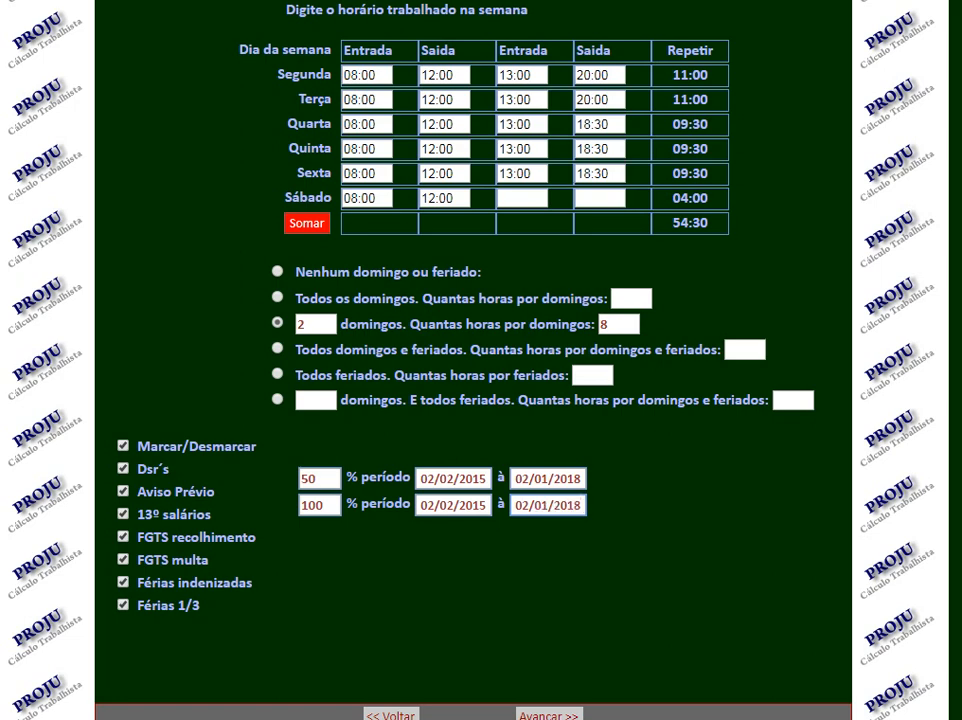
scroll(480, 360, "down", 2)
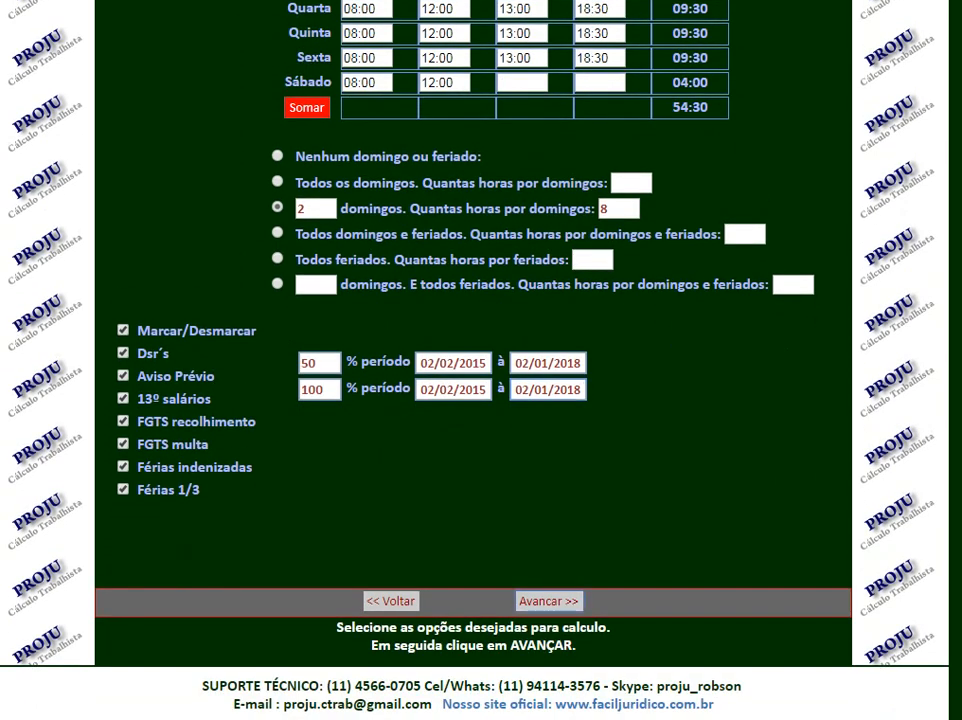
left_click(549, 601)
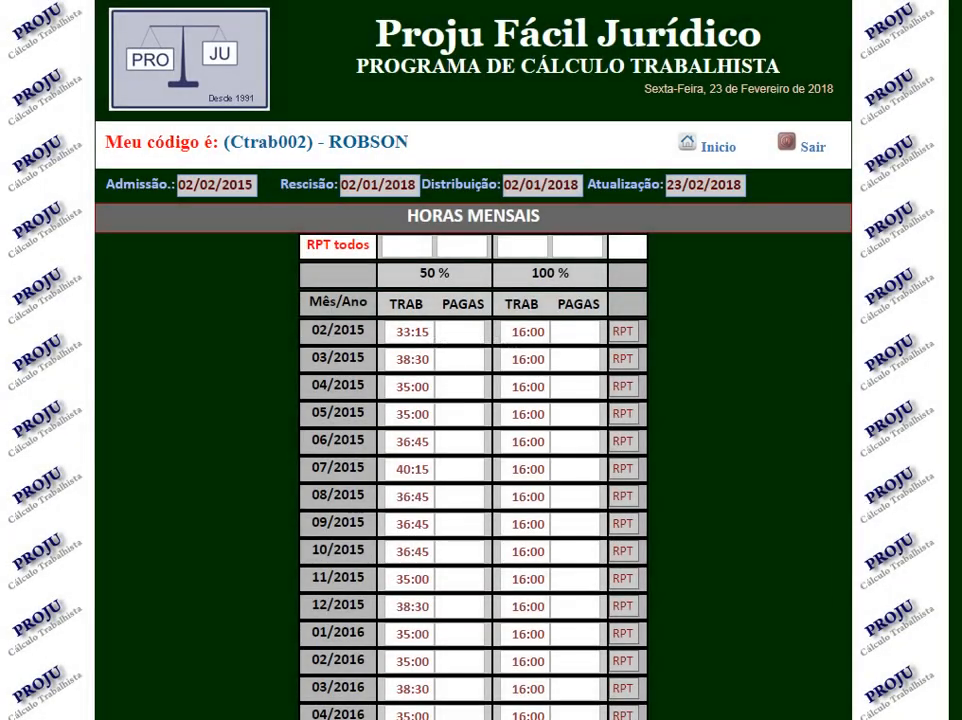
Review the monthly overtime hours at 50% and 100% and proceed to the meal-break calculation.
scroll(480, 400, "down", 4)
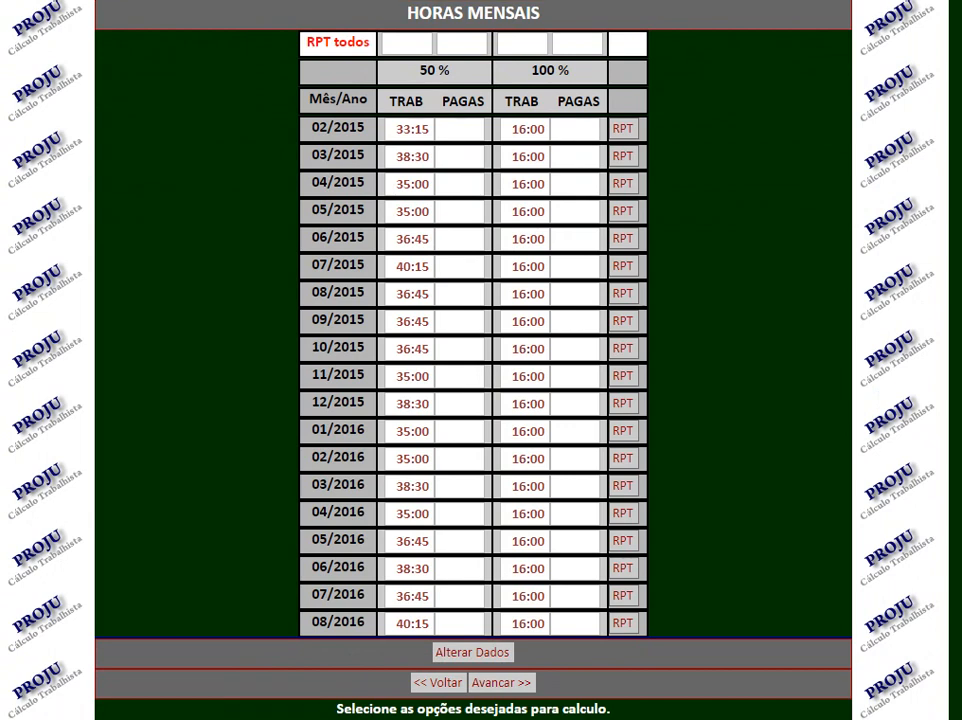
scroll(473, 360, "up", 1)
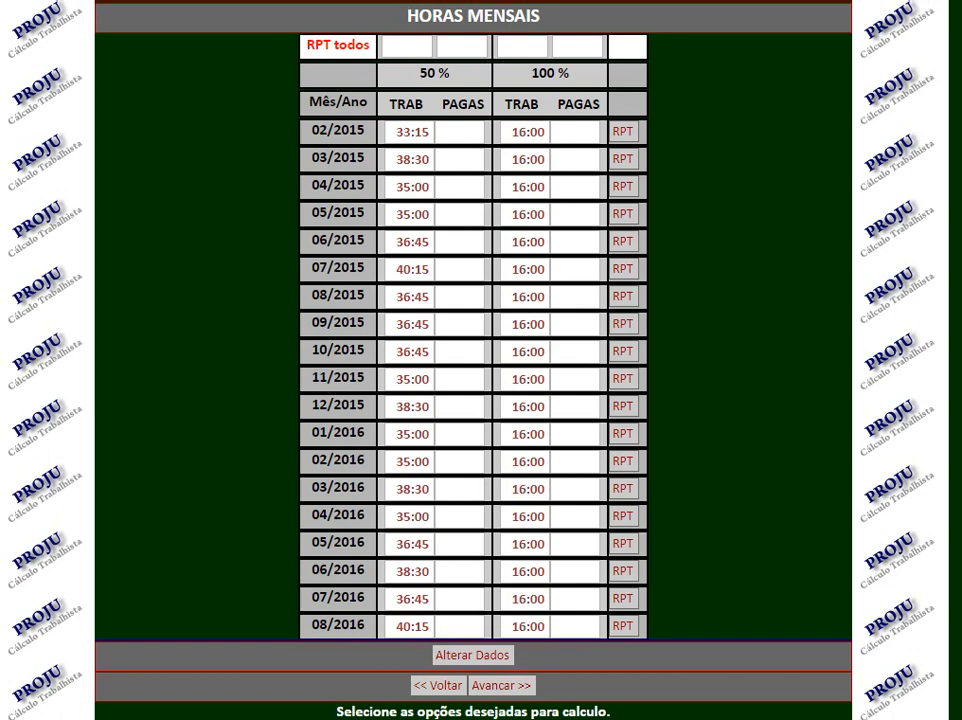
scroll(473, 360, "down", 1)
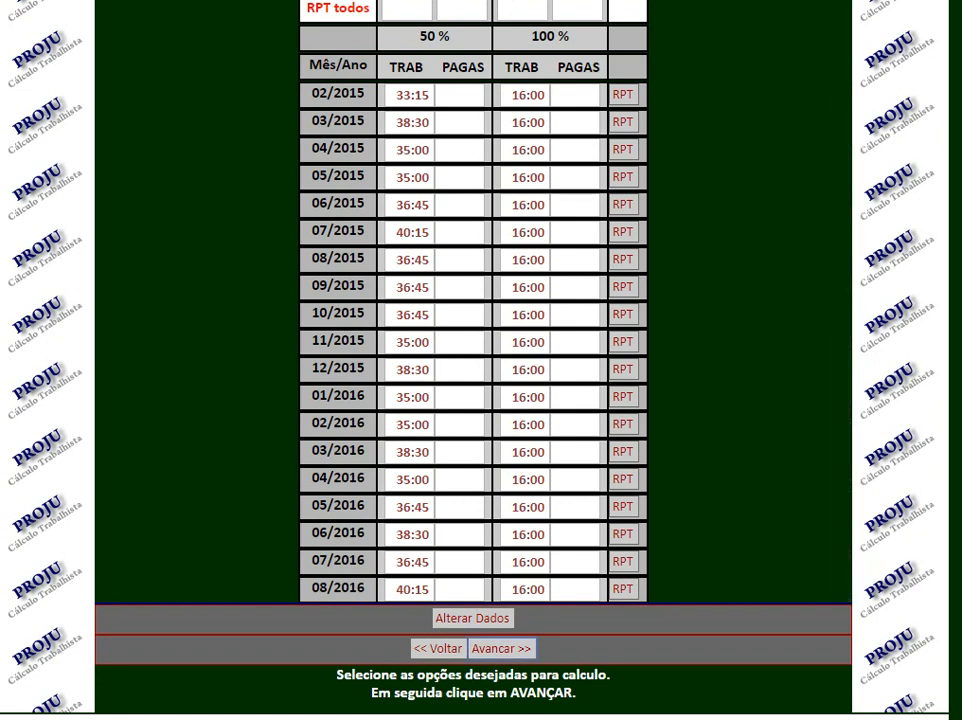
left_click(502, 648)
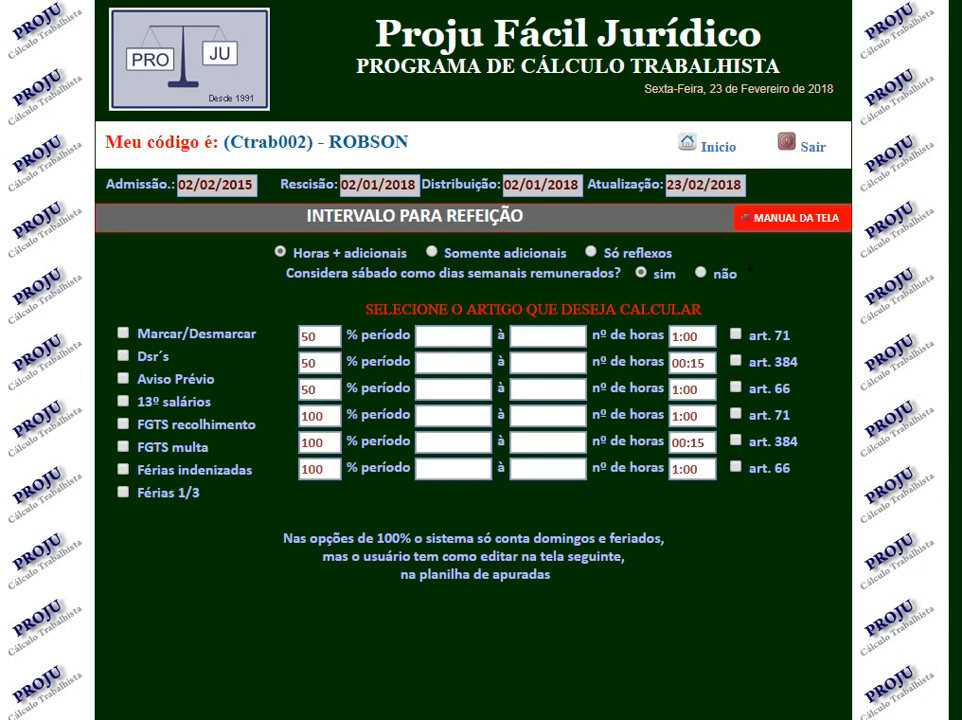
Mark all the meal-break reflex items and select art. 71 at 50% for the period 02/02/2015 to 02/01/2018.
scroll(480, 400, "down", 1)
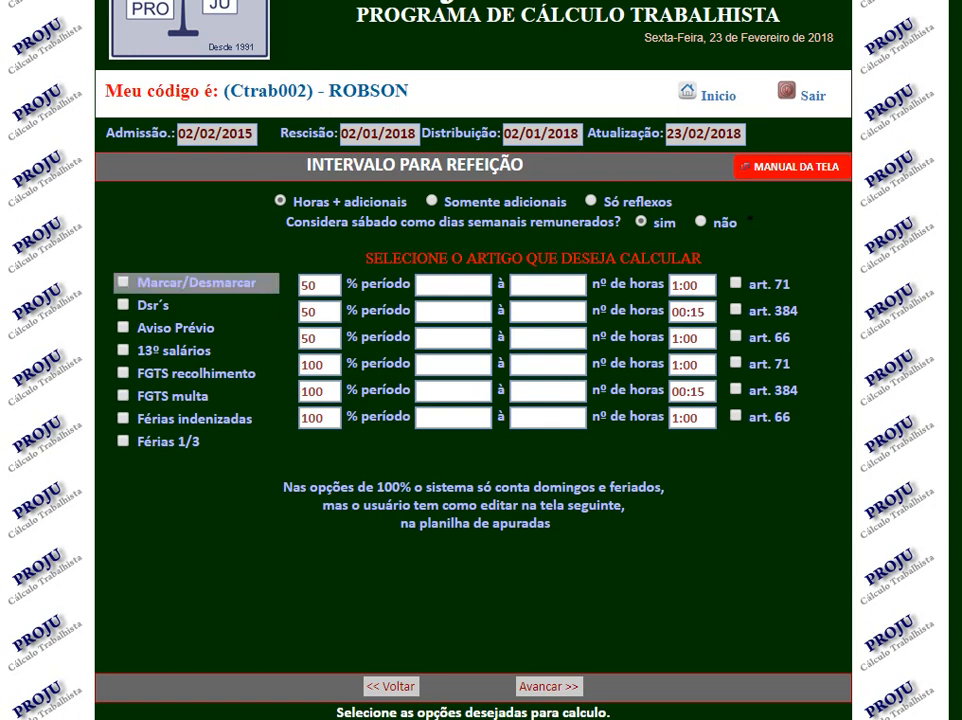
left_click(123, 282)
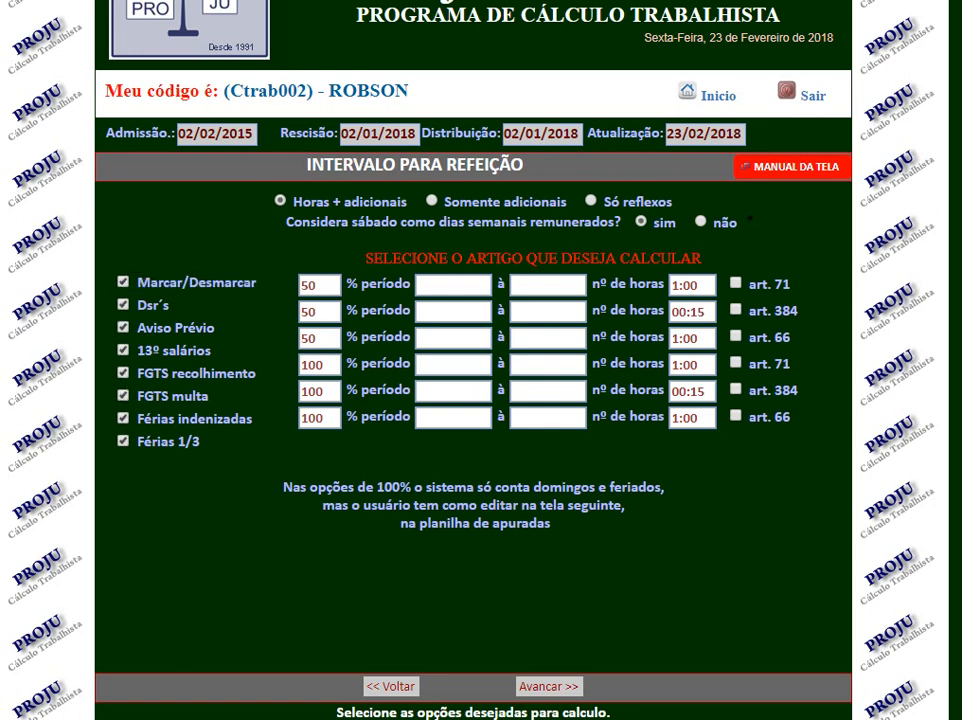
left_click(453, 286)
type("02/02/2015")
key("Tab")
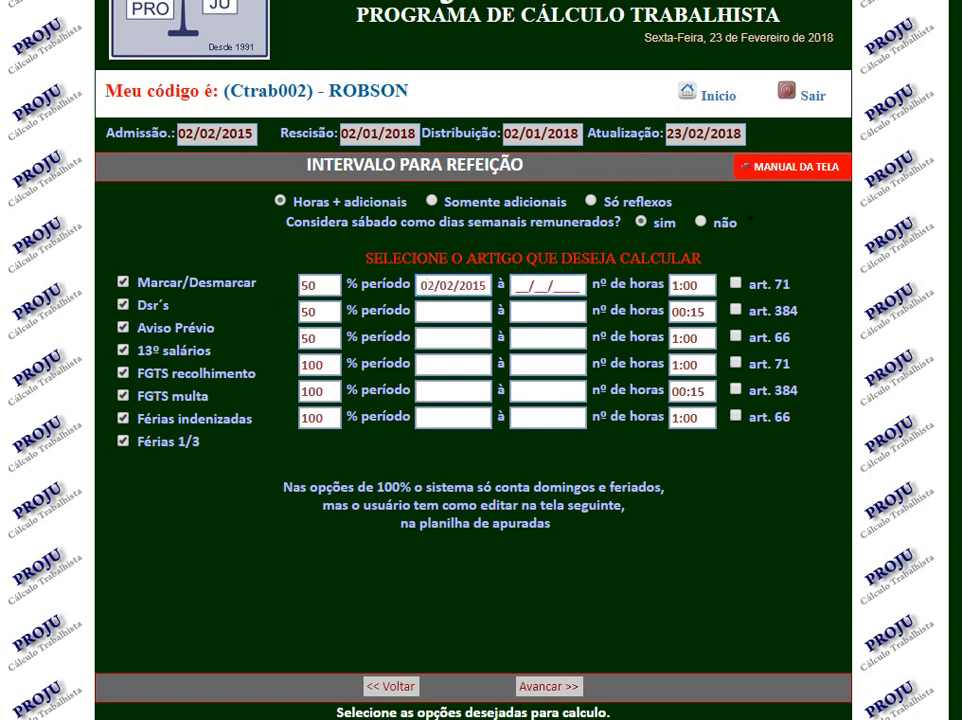
type("02/01/2018")
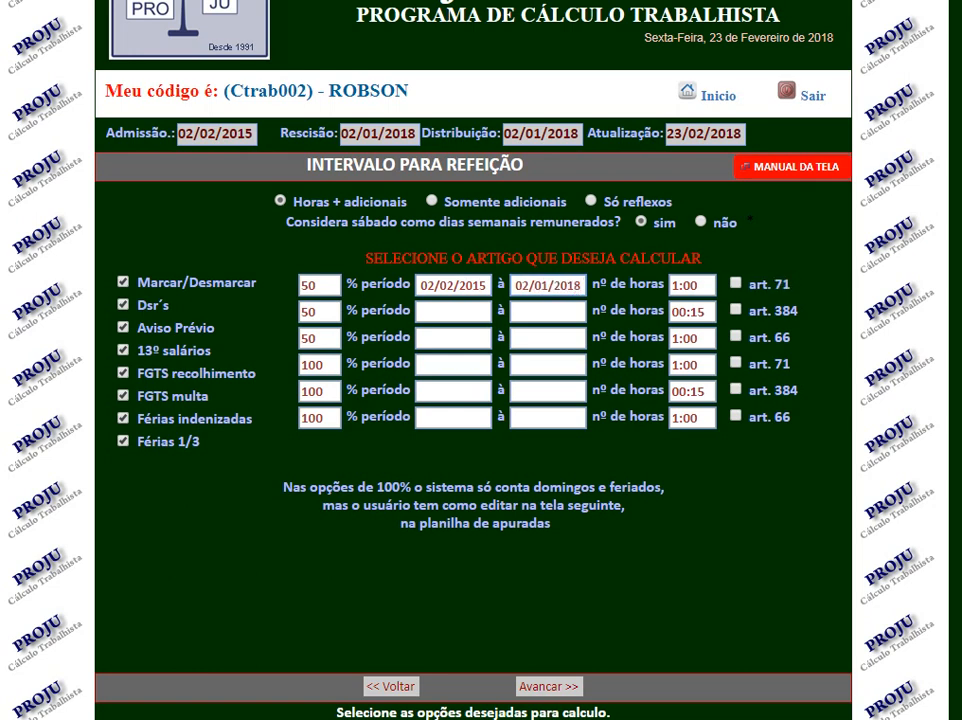
left_click(736, 283)
Clear all the meal-break reflex items and re-enter 01:00 as the number of hours for art. 71 at 50%.
left_click(196, 282)
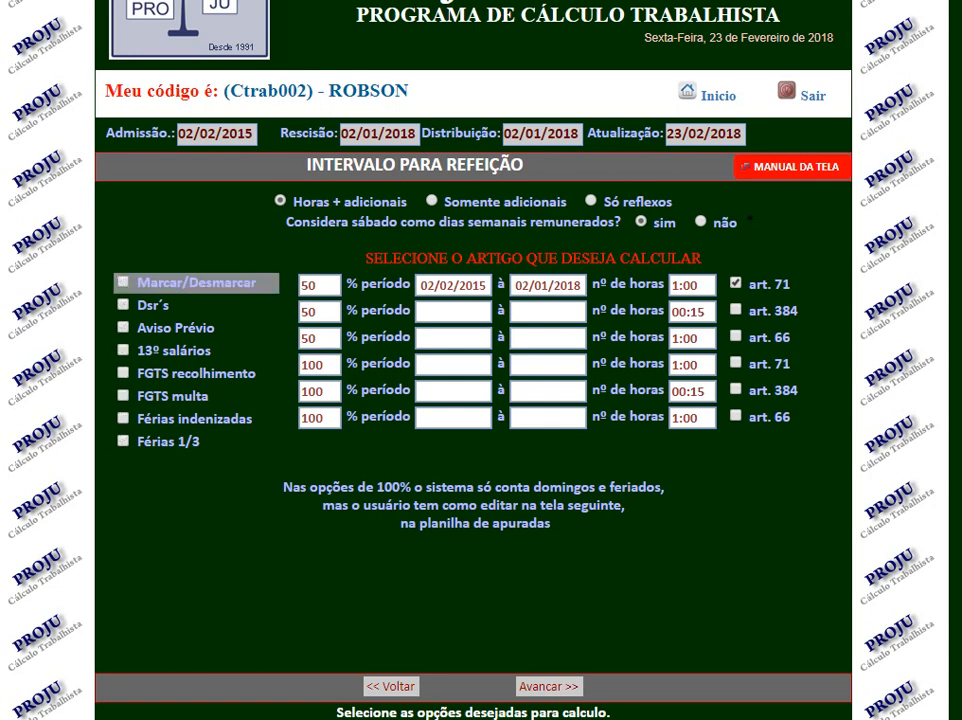
left_click_drag(702, 286, 671, 286)
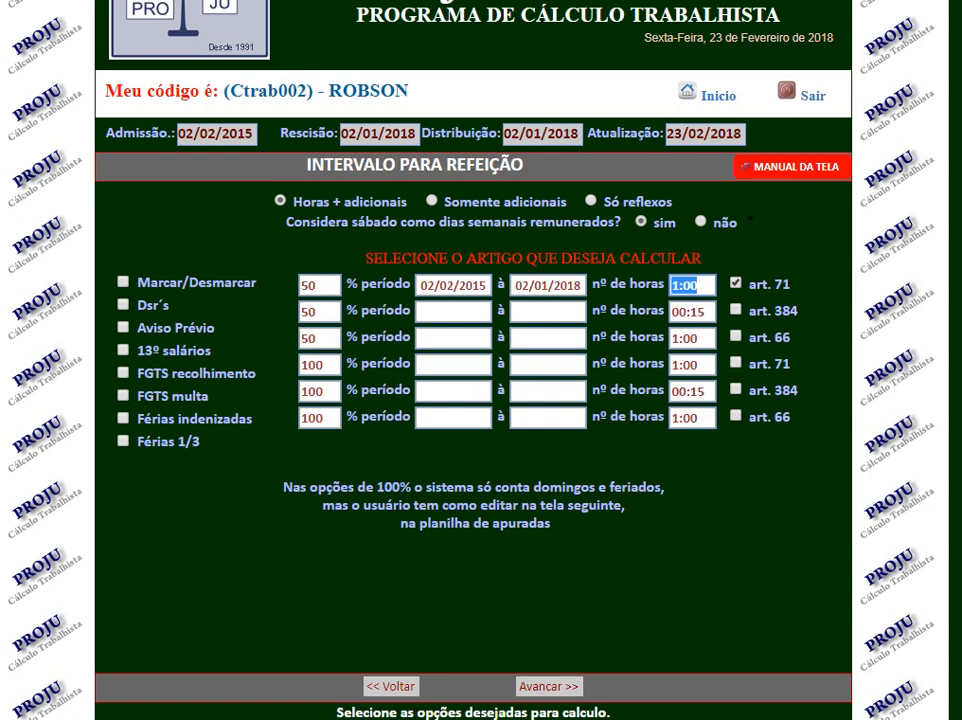
type("00:40")
key("BackSpace")
key("BackSpace")
key("BackSpace")
key("BackSpace")
key("BackSpace")
type("01")
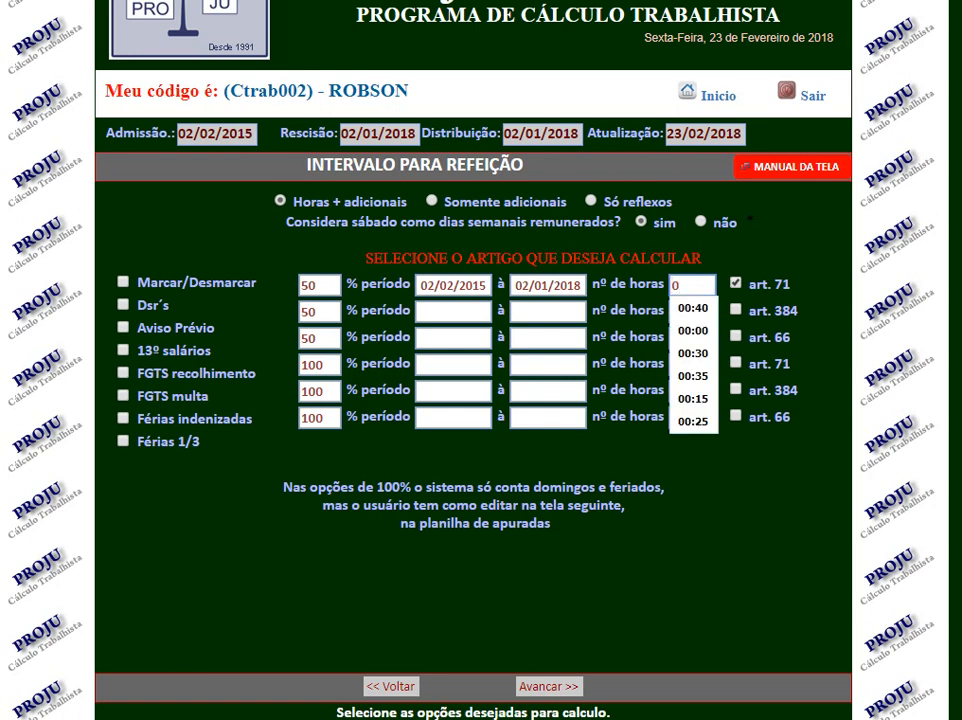
type(":00")
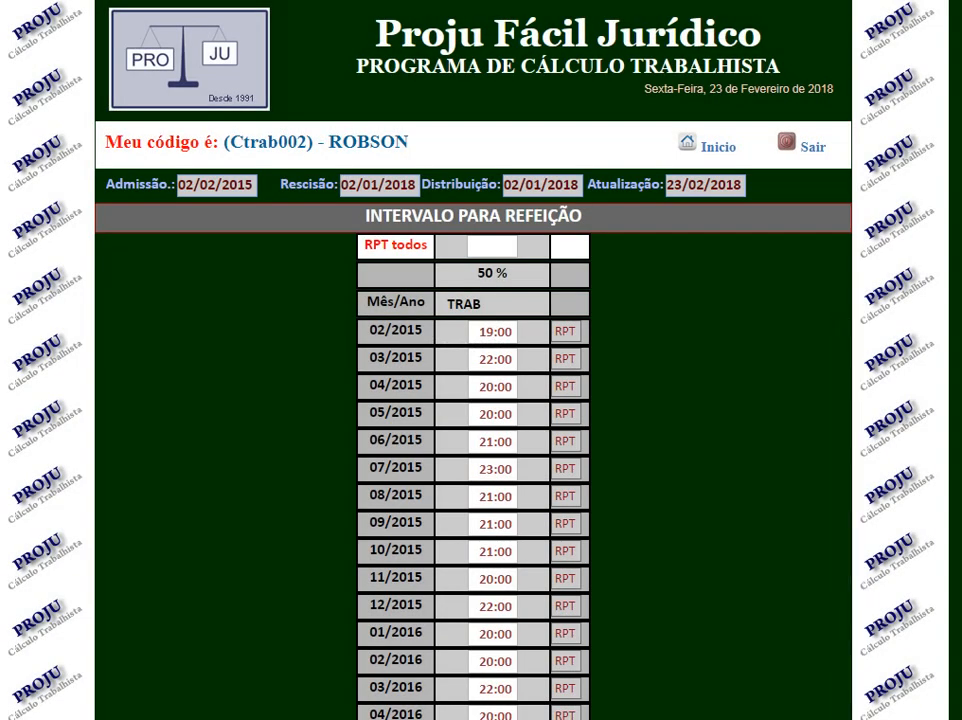
Review the monthly meal-break hours and proceed to the insalubrity calculation.
scroll(473, 420, "down", 1)
scroll(473, 420, "down", 3)
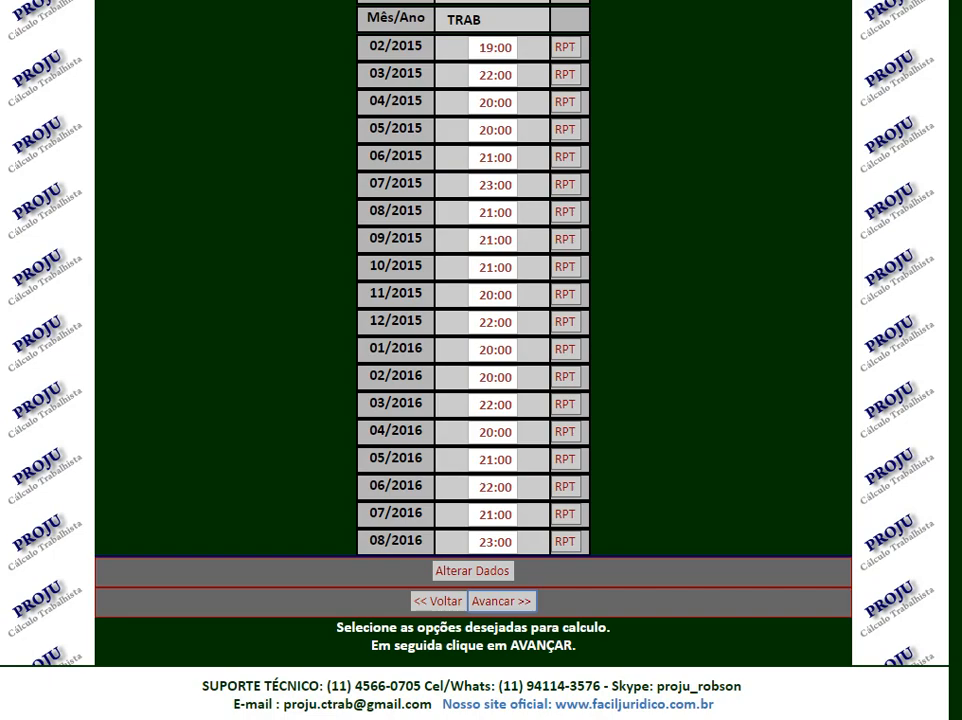
left_click(501, 601)
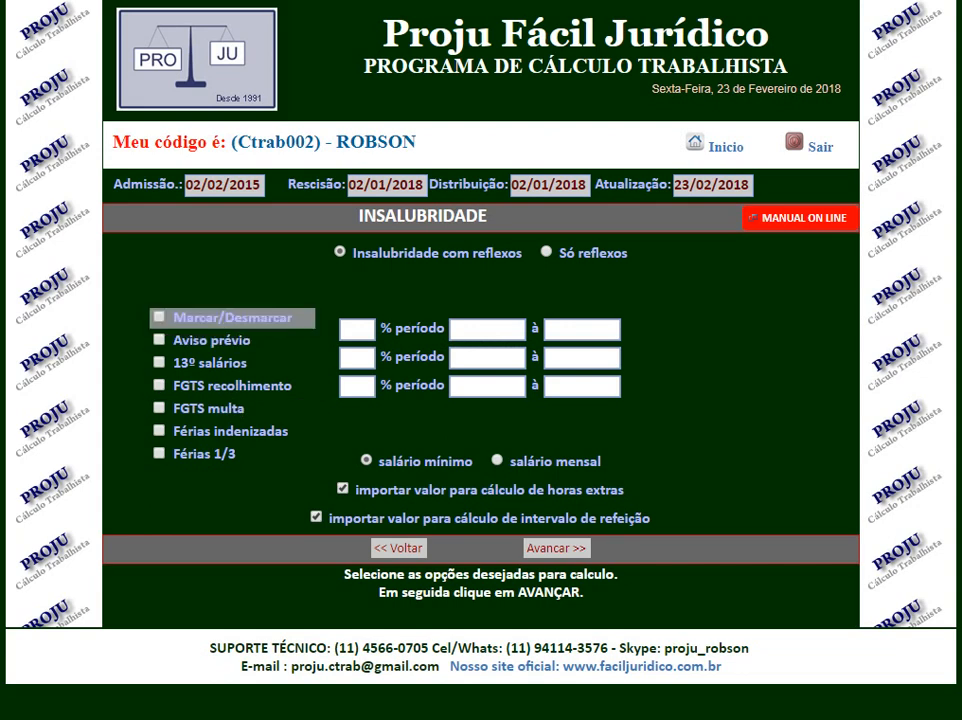
Mark all the insalubrity reflex items, enter 20% for the period 02/02/2015 to 02/01/2018, and submit the settings.
left_click(159, 317)
left_click(357, 329)
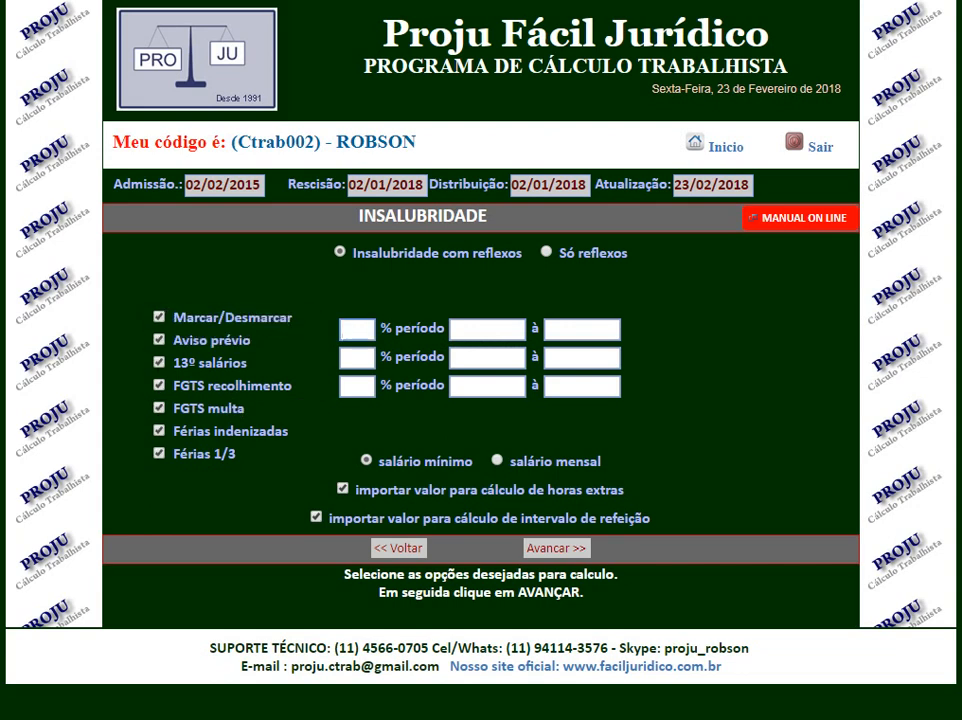
type("20")
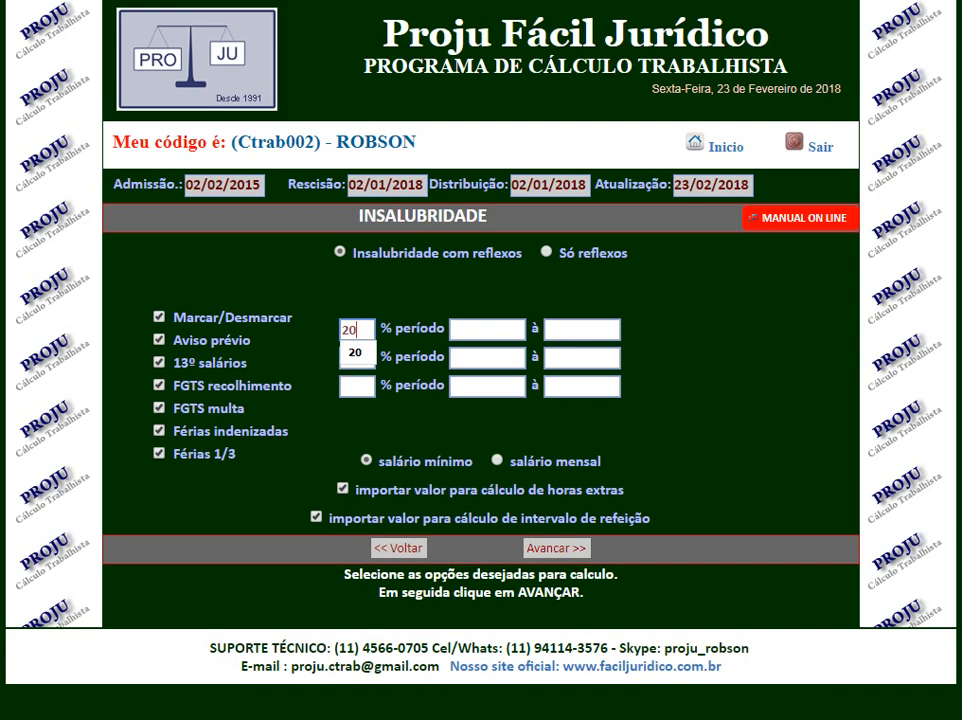
key("Tab")
type("02/02/20")
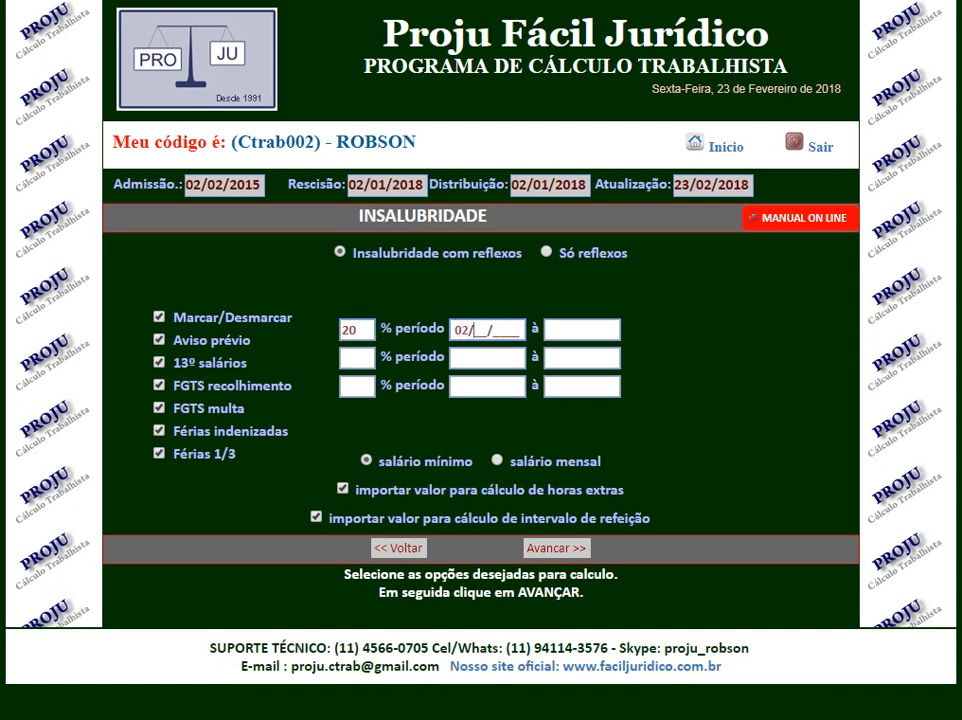
type("15")
key("Tab")
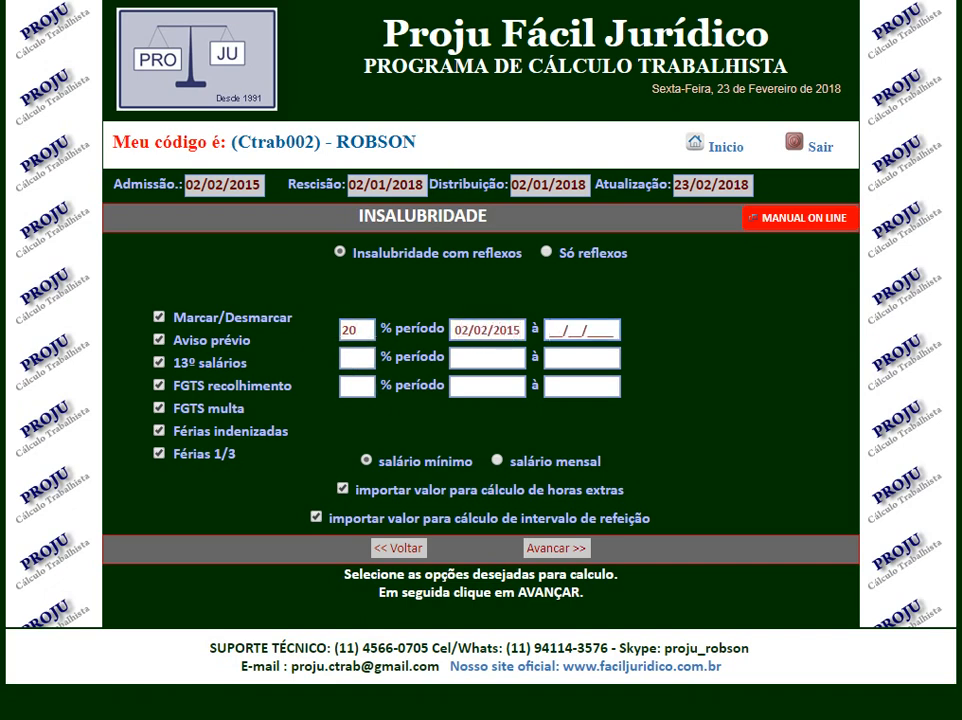
type("02/01/201")
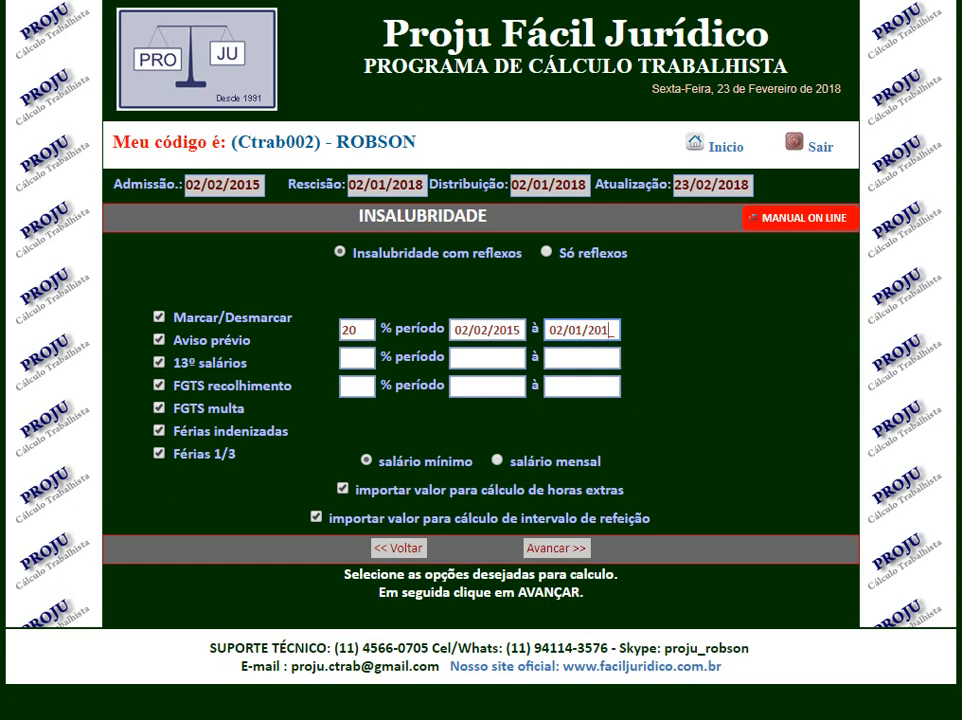
type("8")
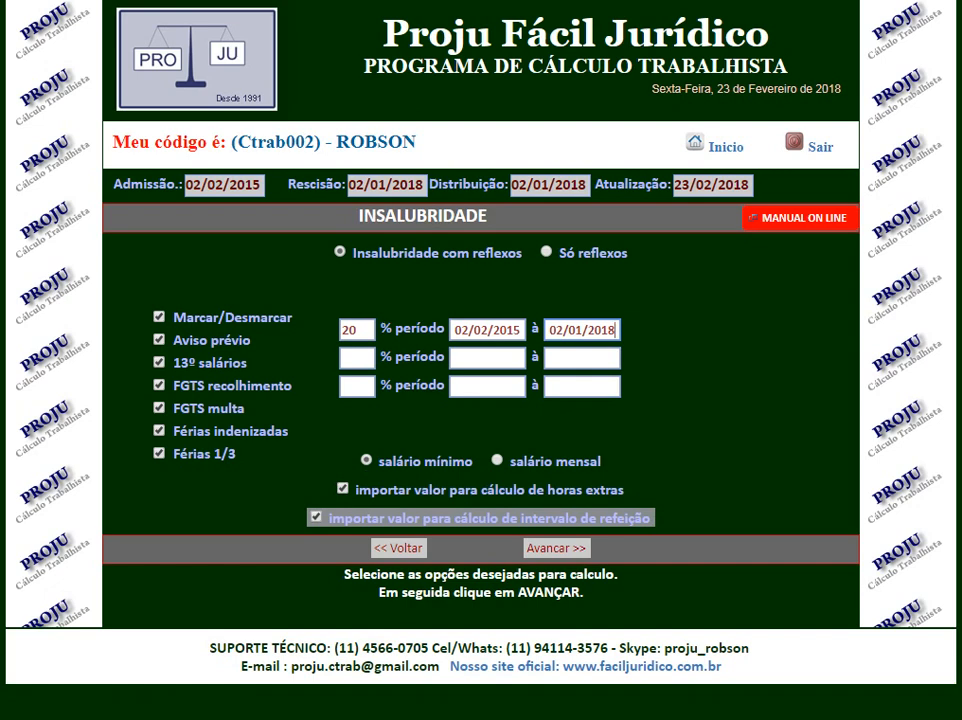
left_click(556, 548)
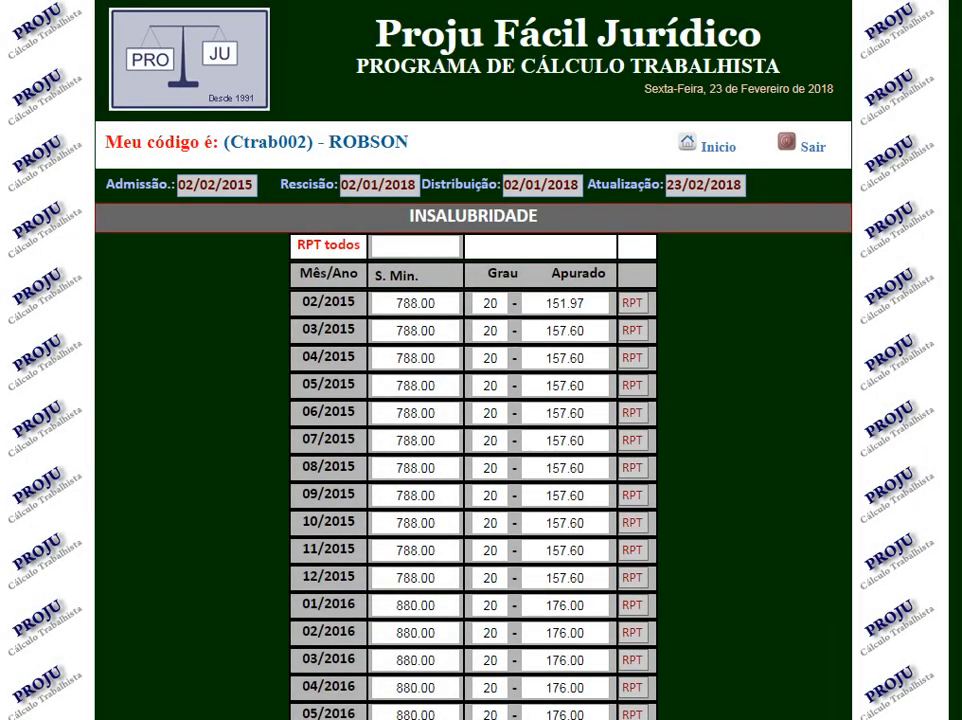
Review the monthly insalubrity amounts and proceed to the FGTS calculation for the period worked.
scroll(473, 400, "down", 5)
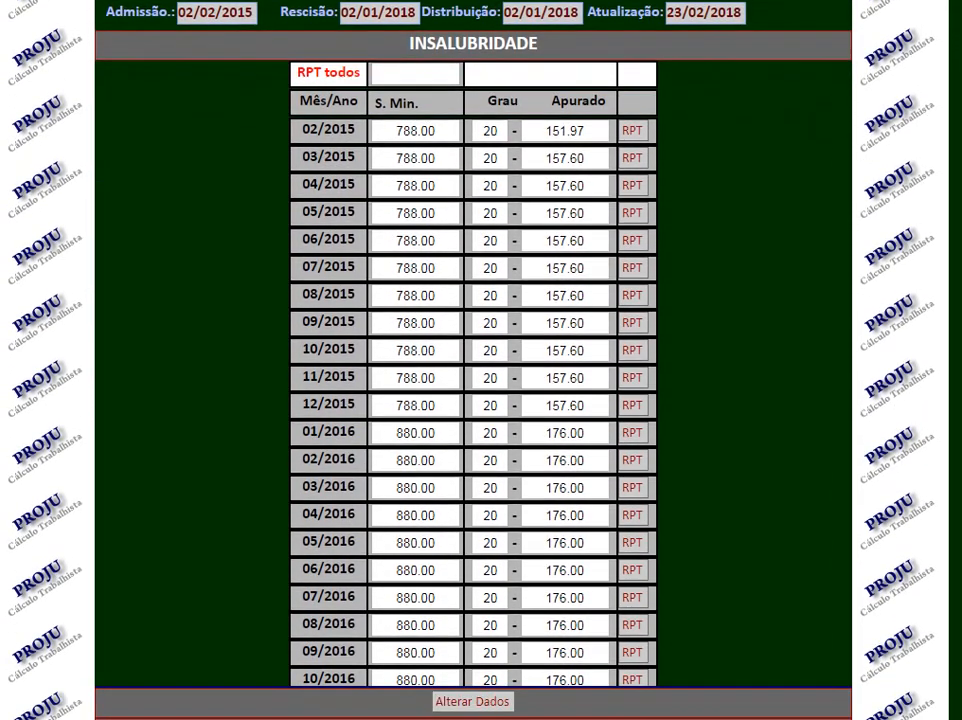
scroll(473, 360, "down", 1)
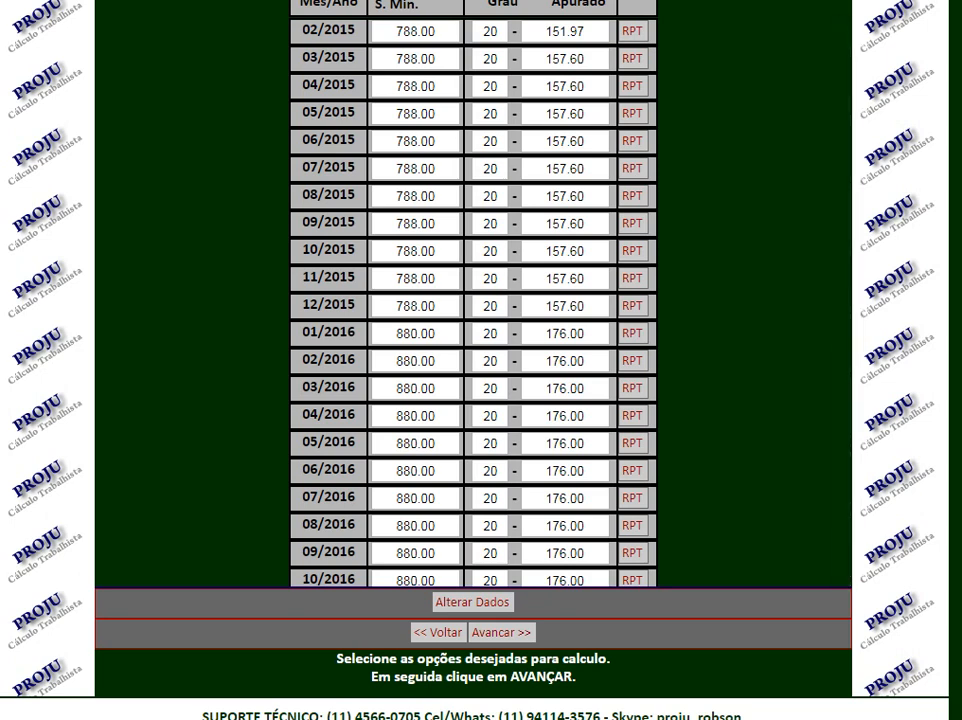
scroll(480, 360, "down", 1)
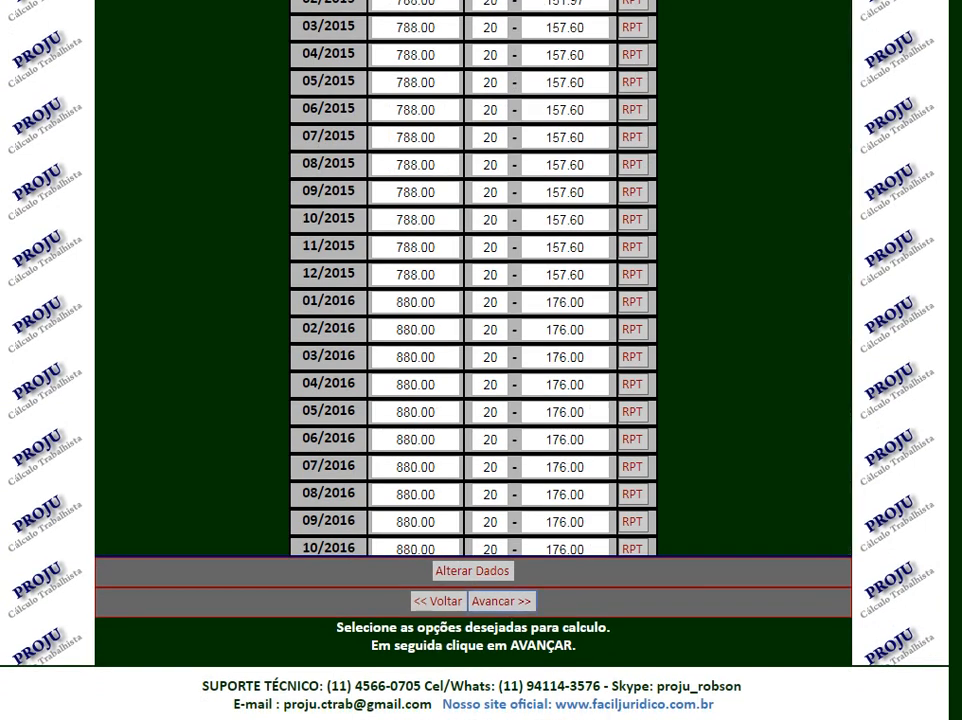
left_click(501, 601)
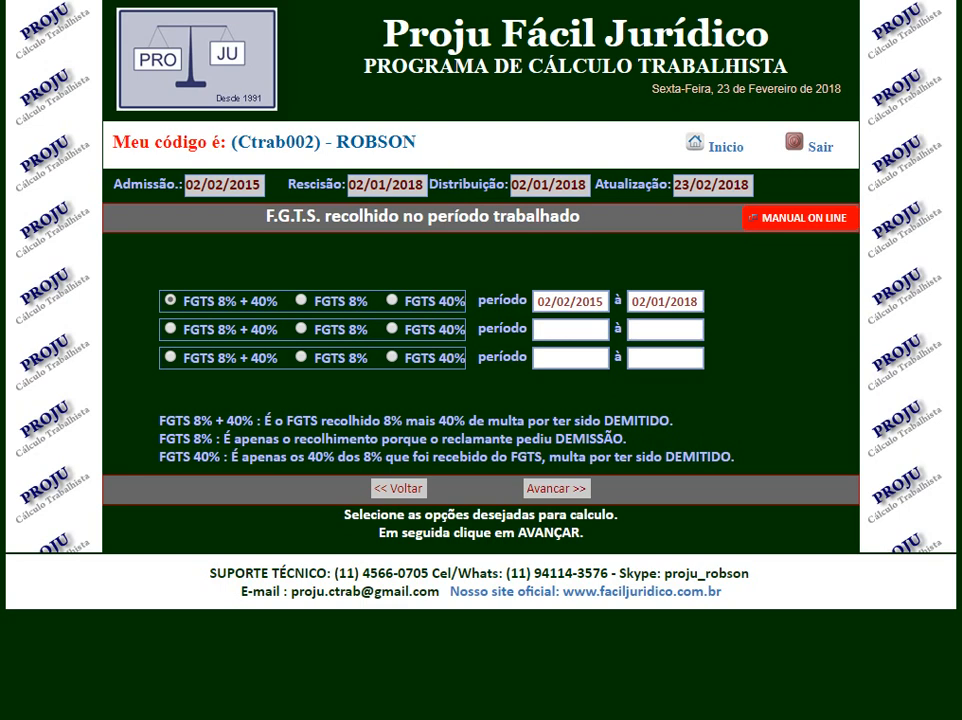
Submit FGTS 8% + 40% for the period 02/02/2015 to 02/01/2018 and review the monthly FGTS sheet.
left_click_drag(218, 301, 278, 301)
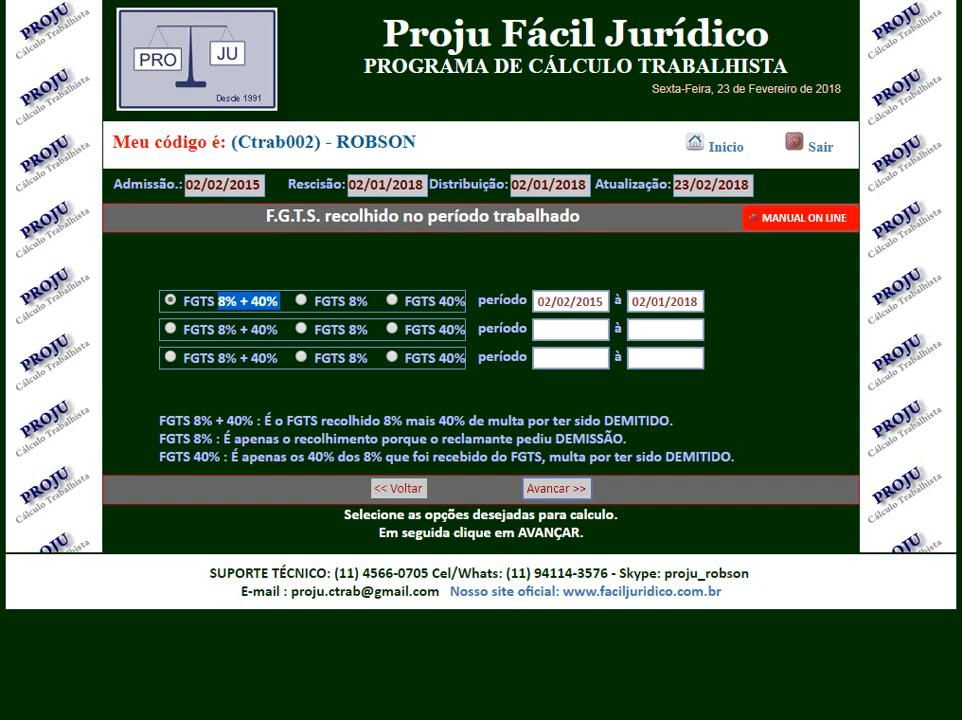
left_click(557, 489)
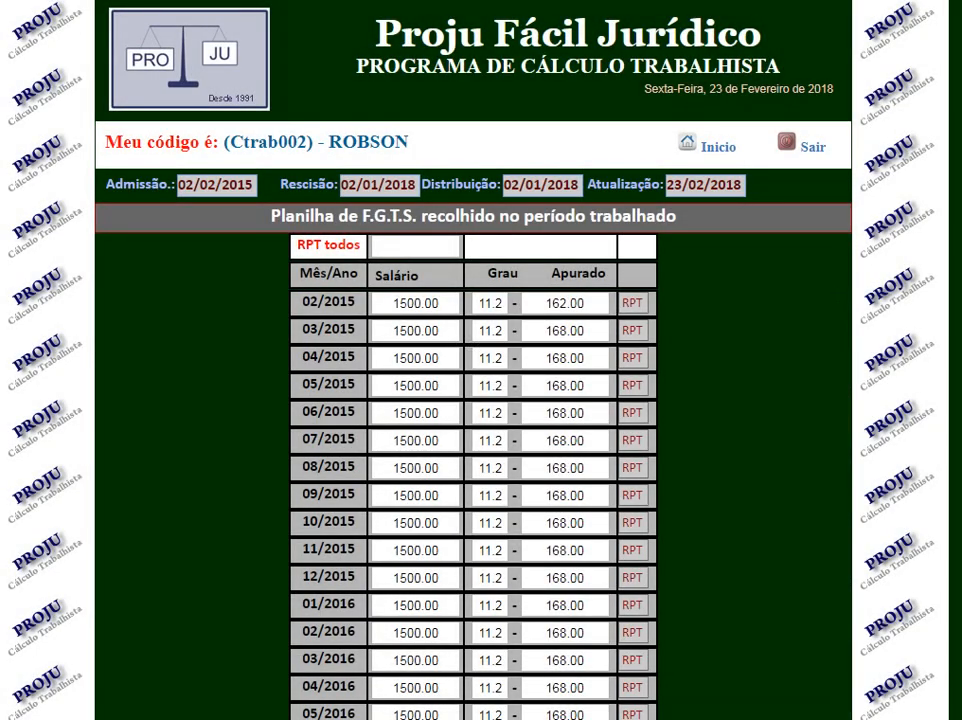
scroll(481, 400, "down", 3)
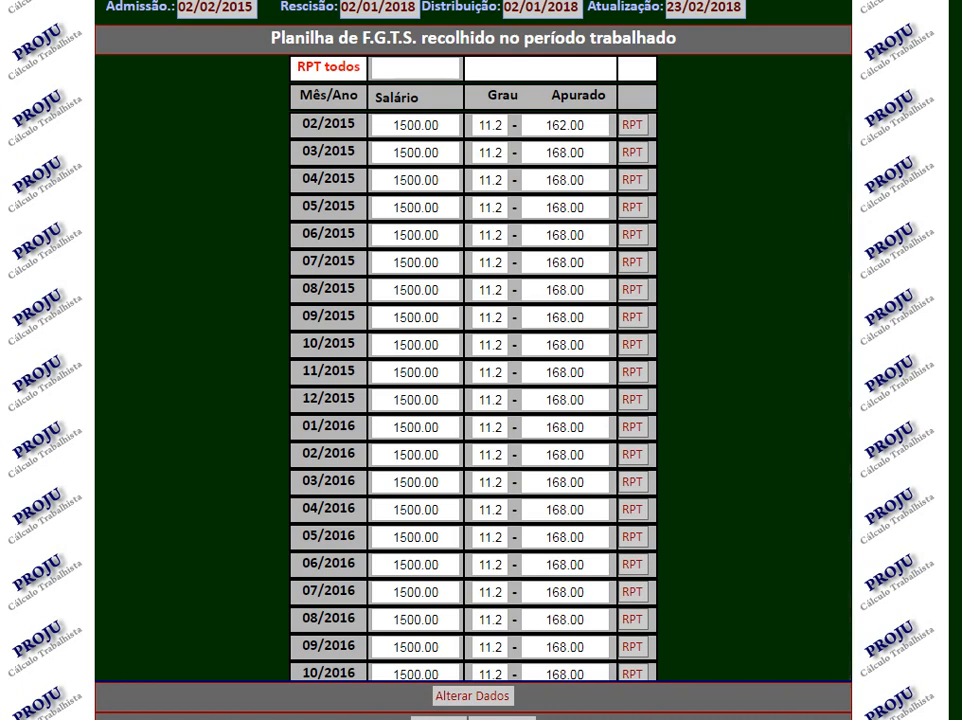
Clear the FGTS salary values for 07/2015, 08/2015 and 09/2015 and proceed with the calculation.
left_click(430, 263)
key("BackSpace")
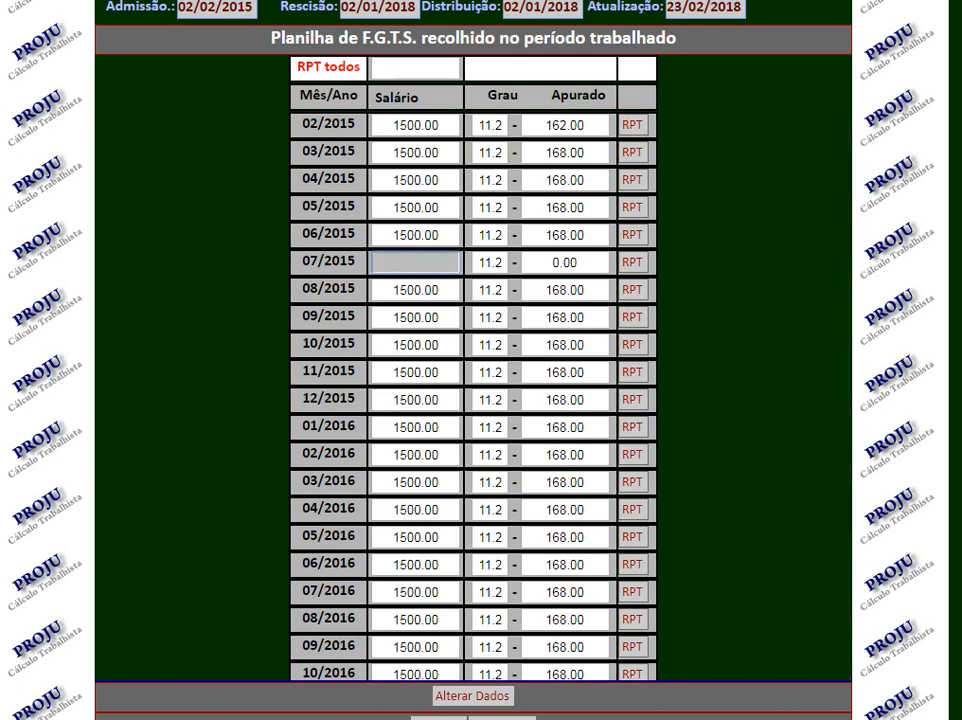
key("Tab")
key("BackSpace")
key("Tab")
key("BackSpace")
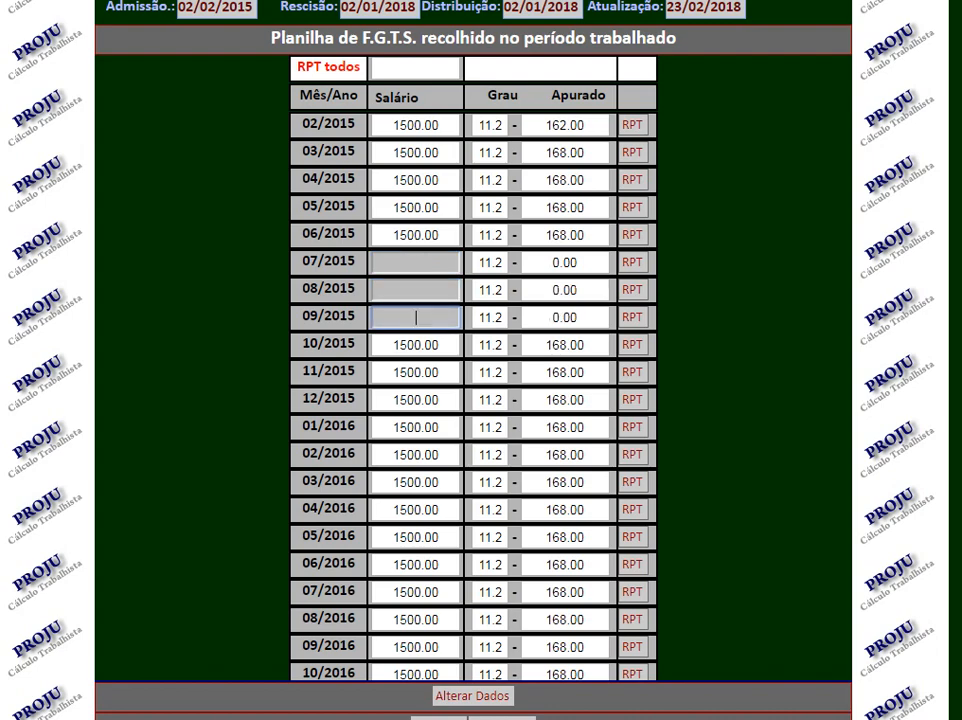
scroll(473, 360, "down", 1)
scroll(473, 360, "down", 1)
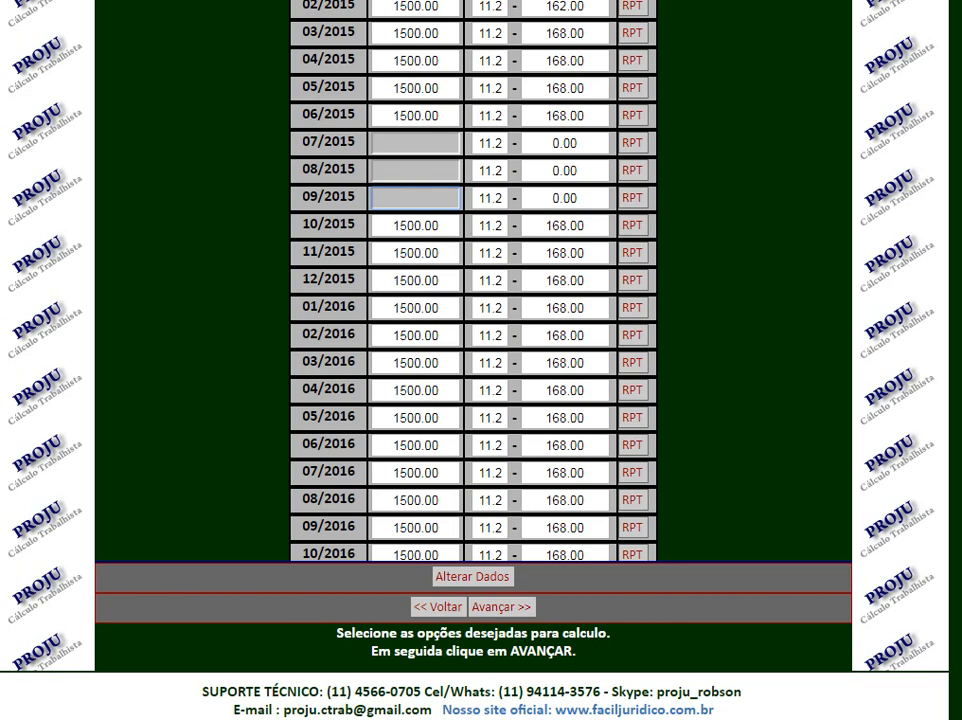
left_click(502, 607)
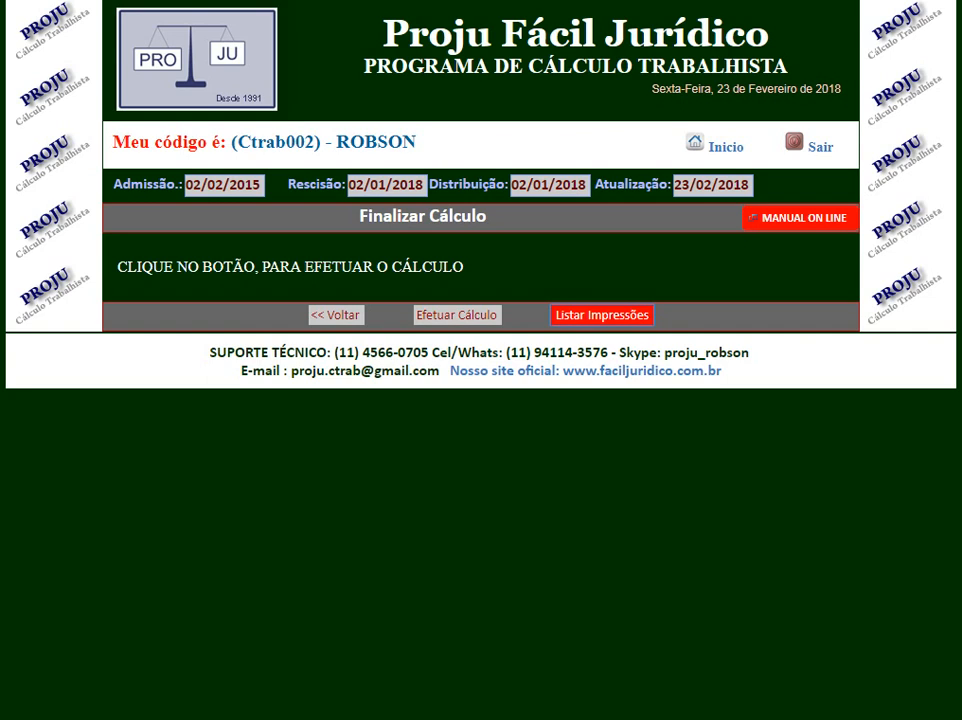
Open the printout of the initial calculation, review its itemised amounts from severance to moral damages, and close it.
left_click(602, 315)
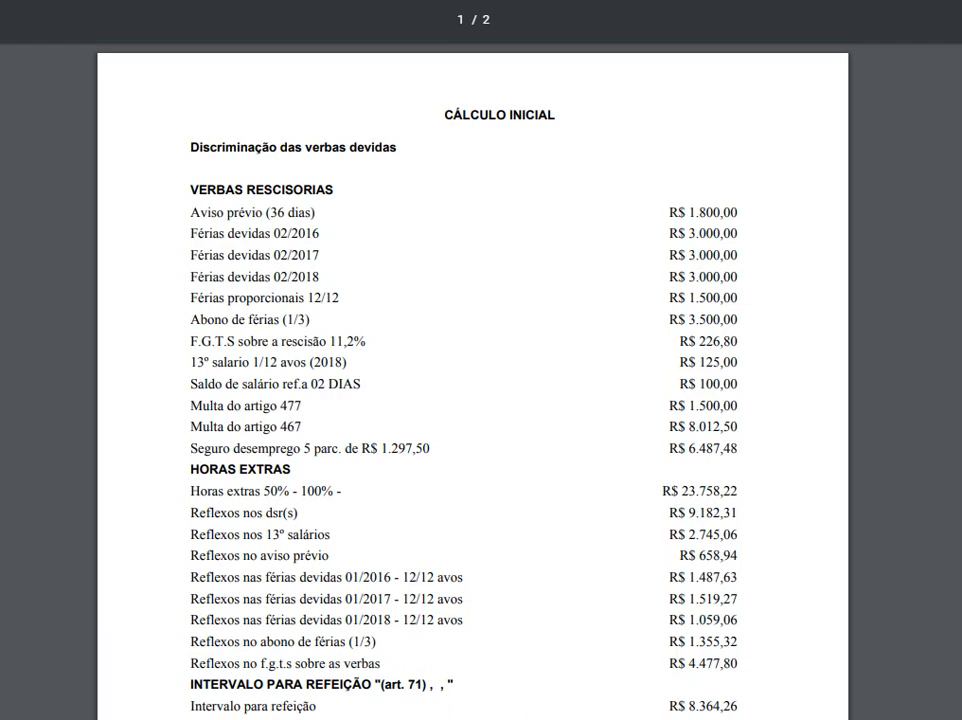
scroll(472, 380, "down", 2)
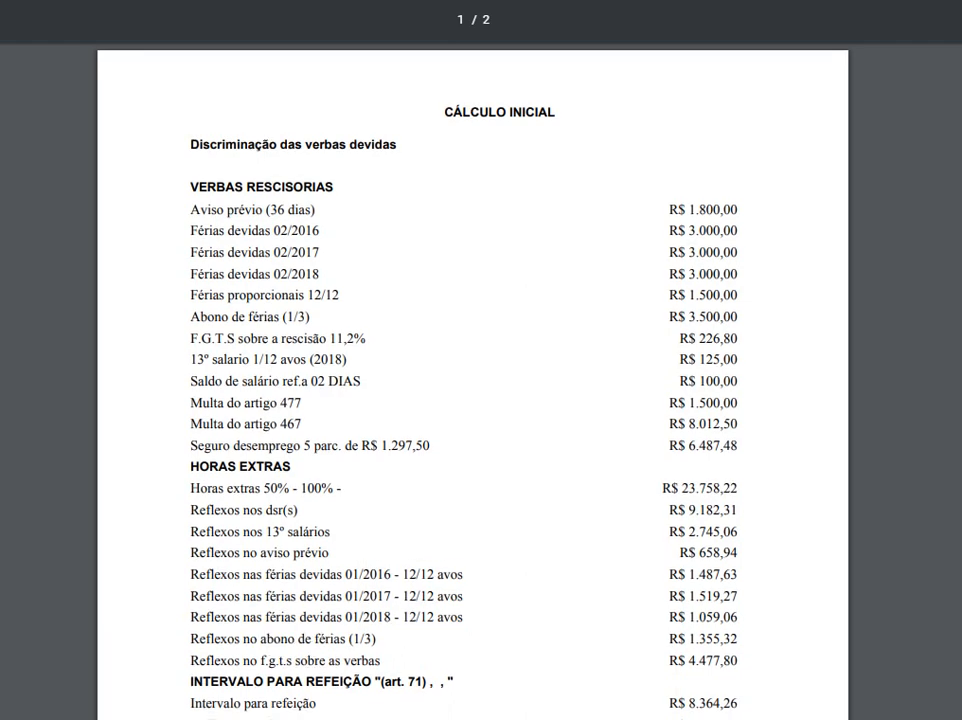
scroll(472, 380, "down", 1)
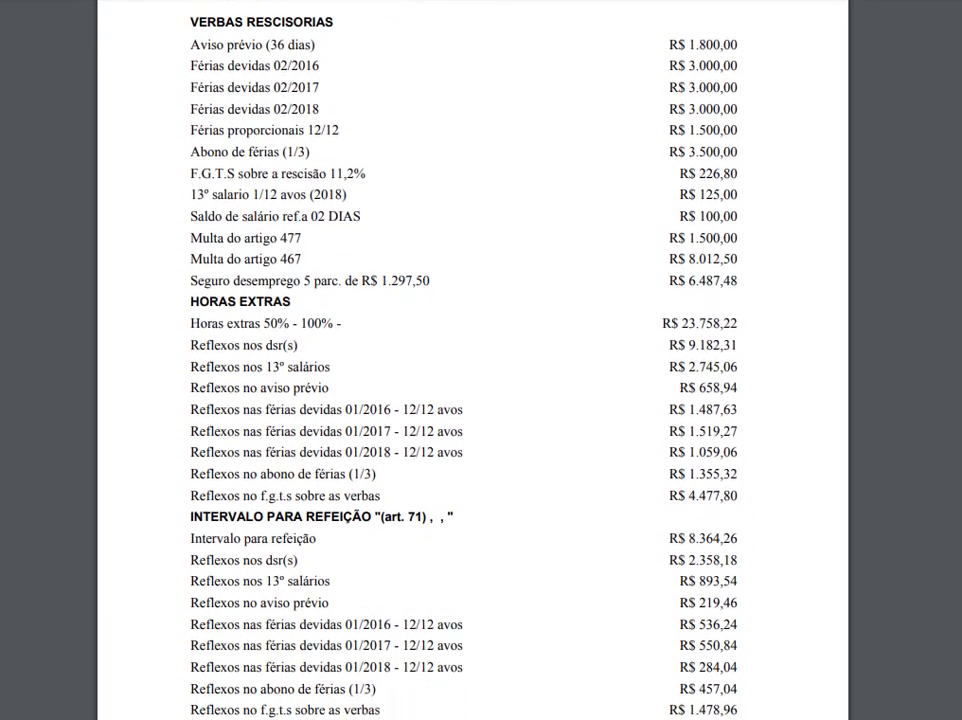
scroll(472, 380, "down", 1)
scroll(472, 380, "down", 5)
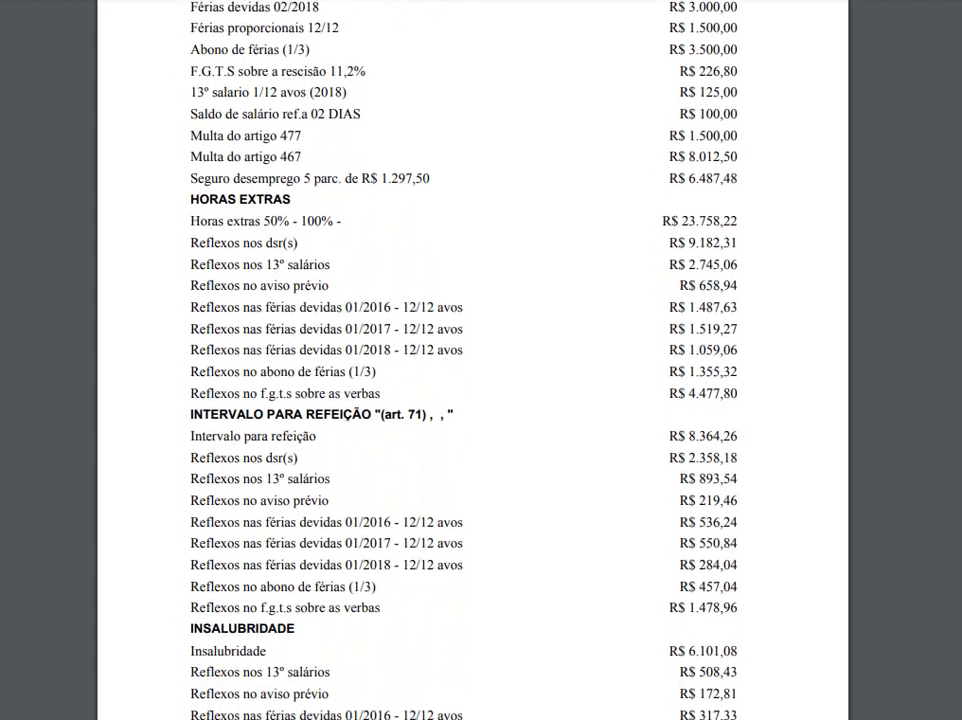
scroll(472, 380, "down", 2)
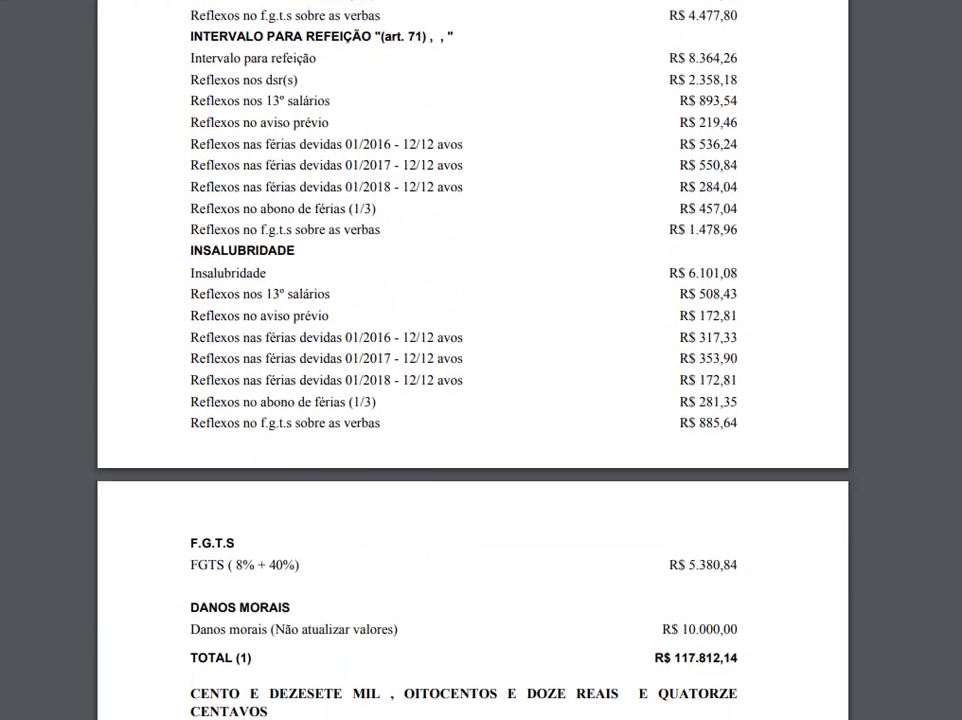
scroll(472, 380, "up", 12)
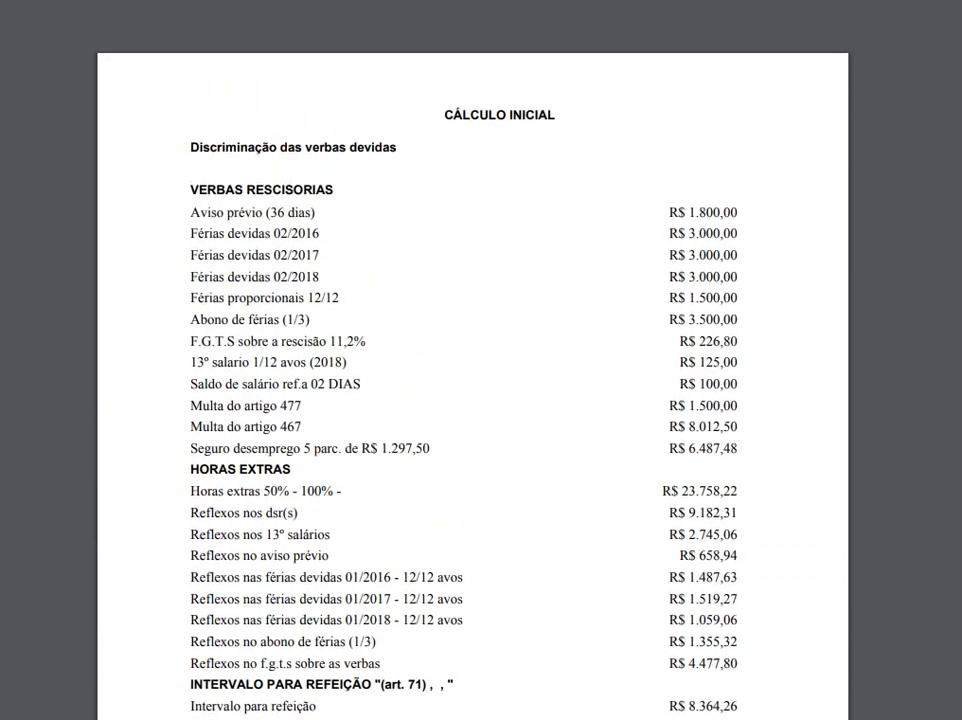
key("ctrl+w")
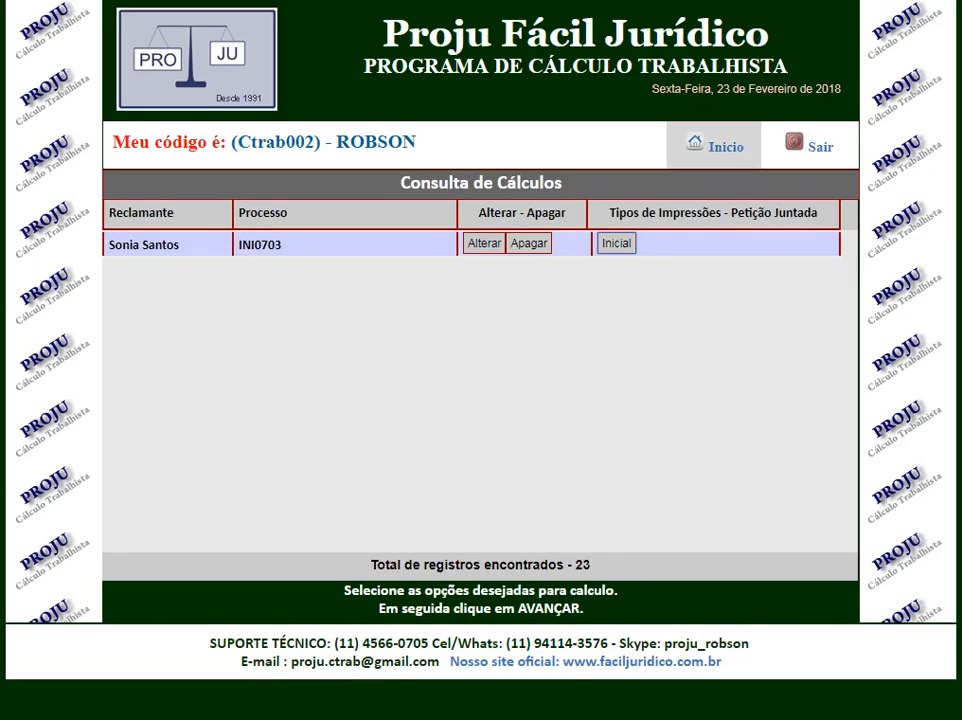
Find the claimant's saved calculation INI0703 in the calculations list and open it for alteration.
left_click(712, 145)
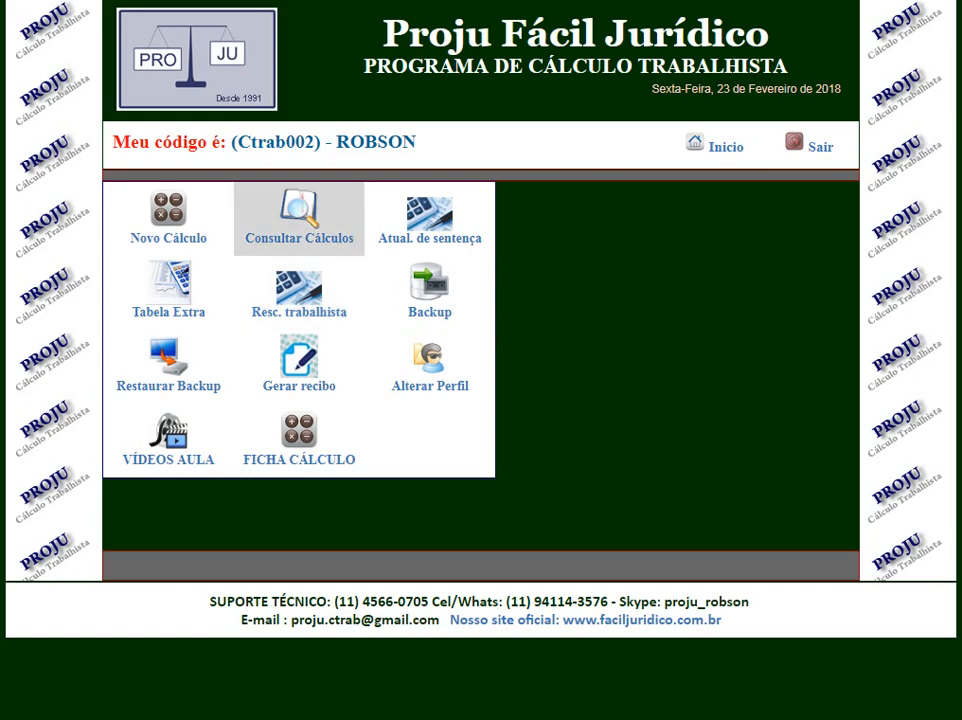
left_click(299, 215)
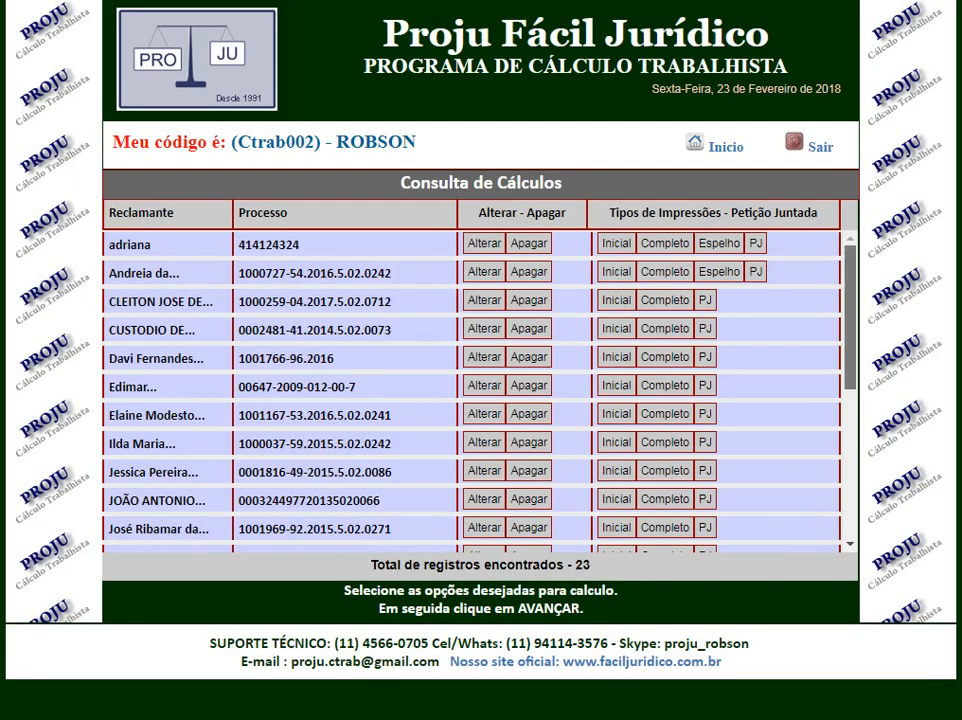
scroll(470, 390, "down", 5)
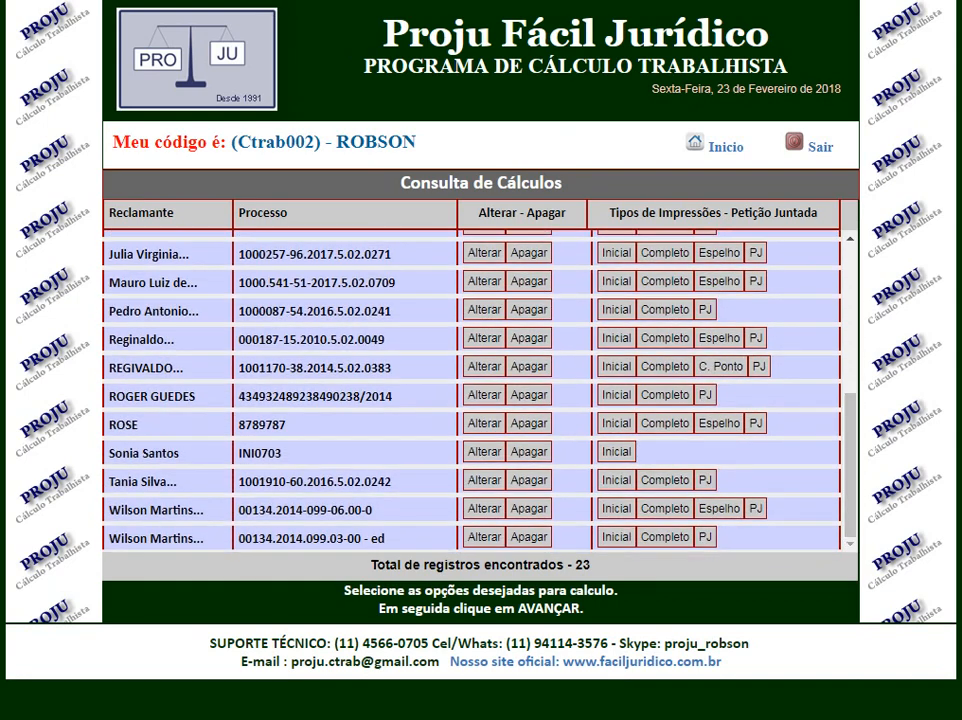
left_click_drag(108, 453, 180, 453)
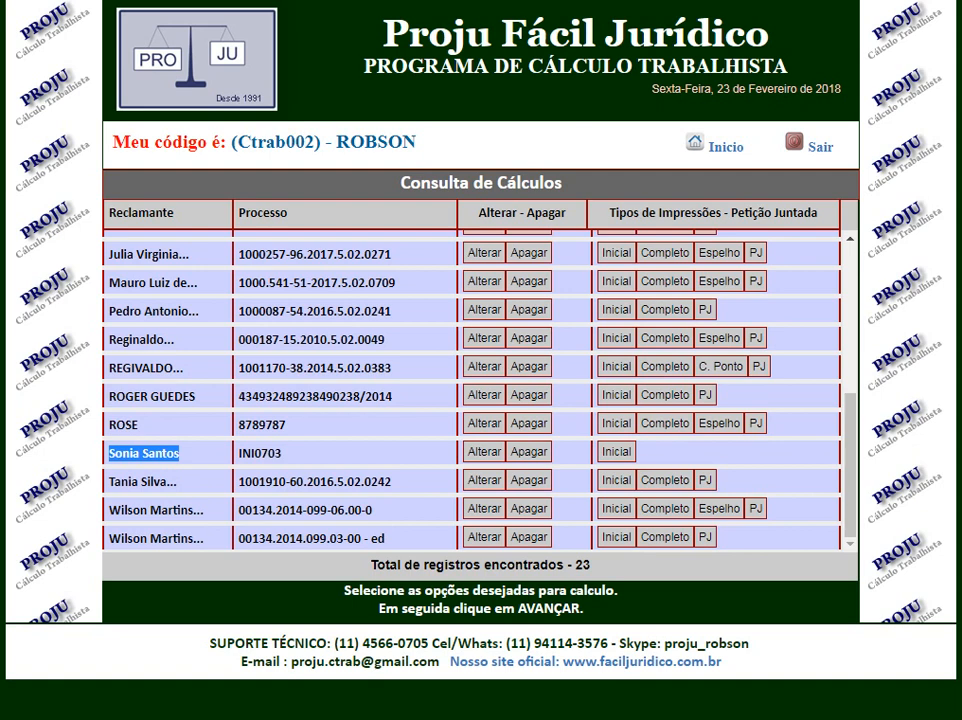
left_click(485, 452)
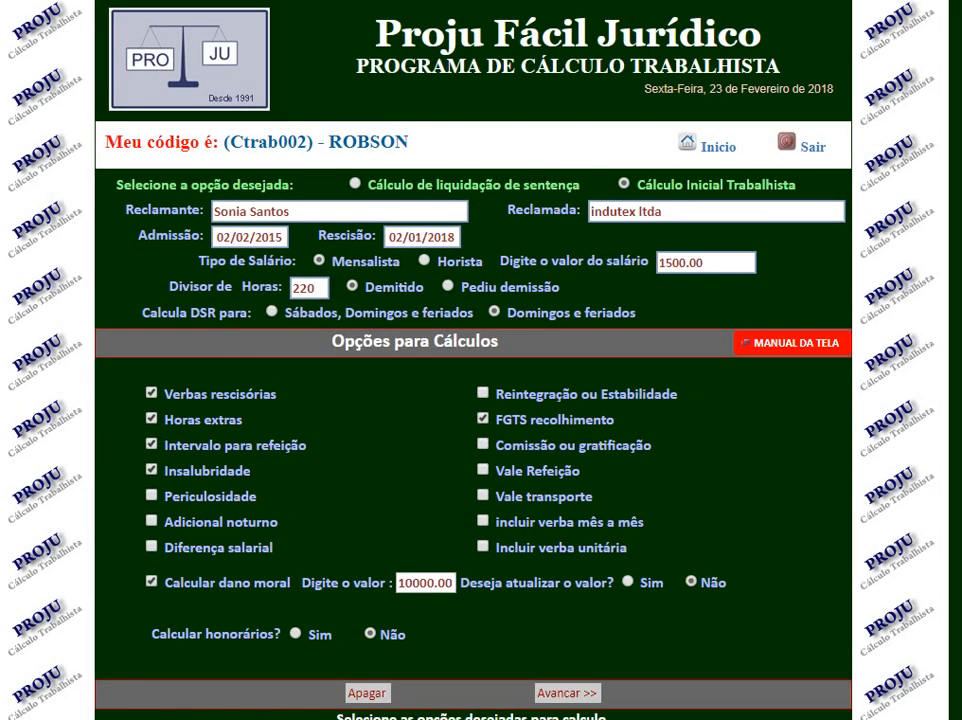
Switch the calculation to Cálculo de liquidação de sentença and go through the Processo, Vara, Comarca and Distribuição fields.
left_click(355, 184)
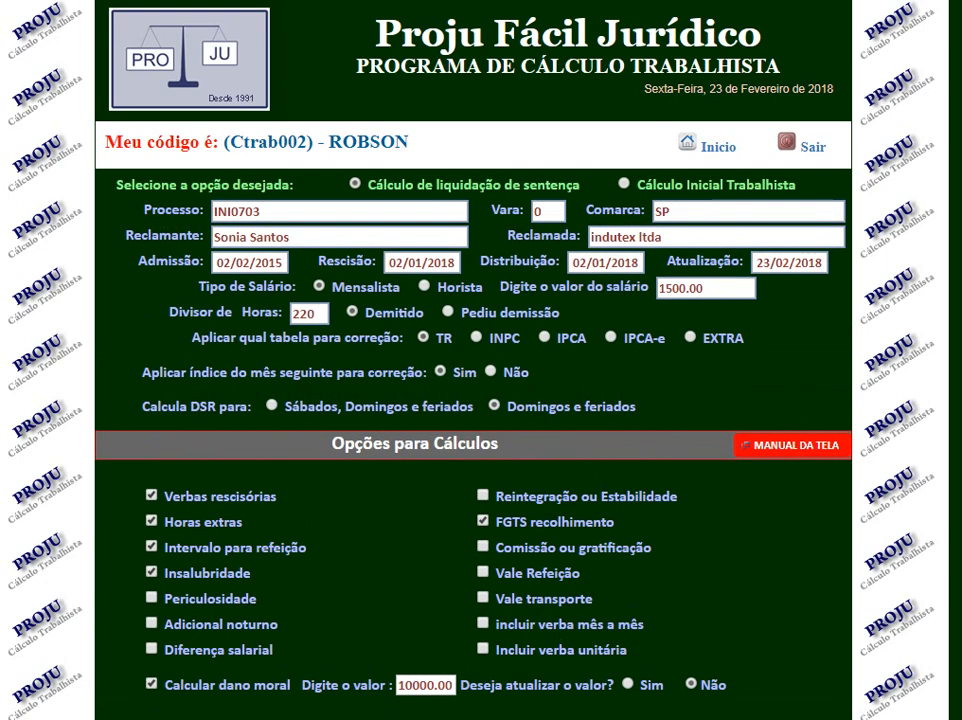
key("Tab")
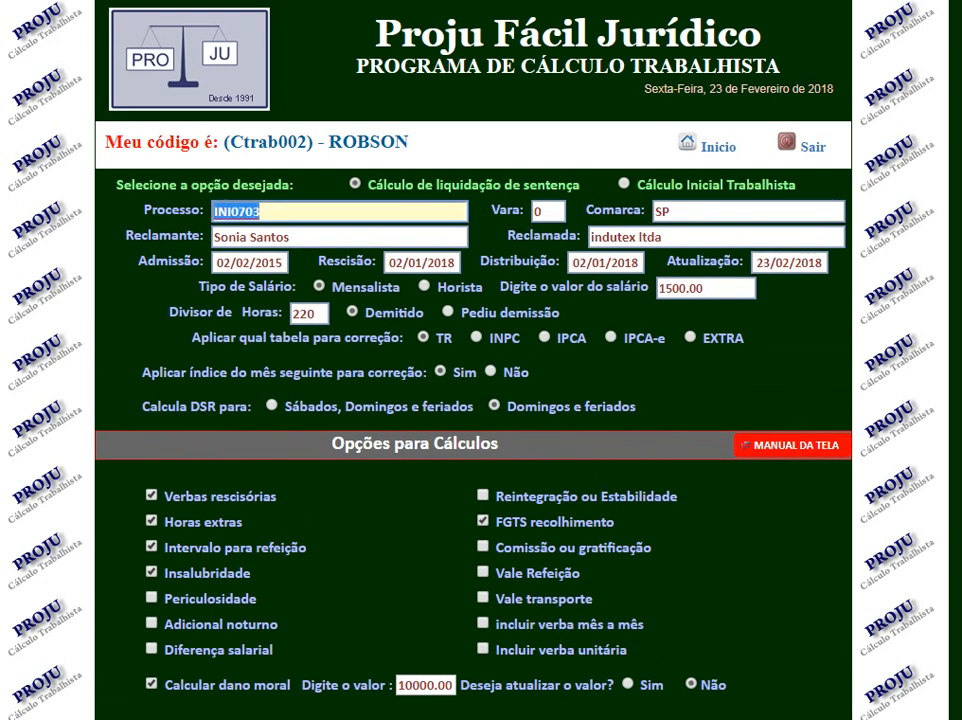
key("Tab")
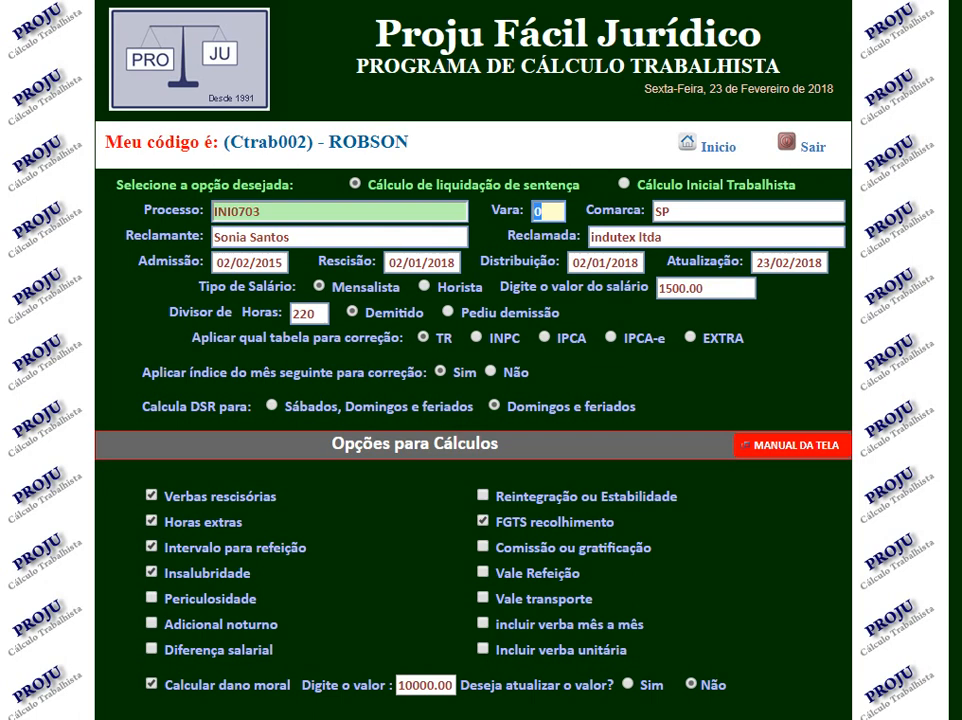
key("Tab")
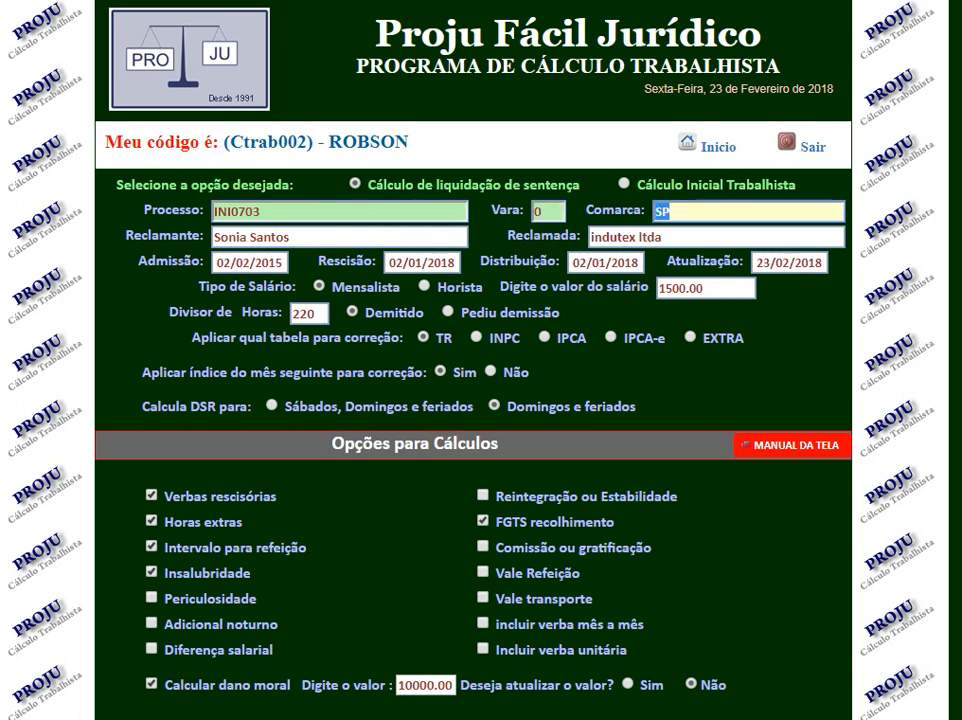
key("Tab")
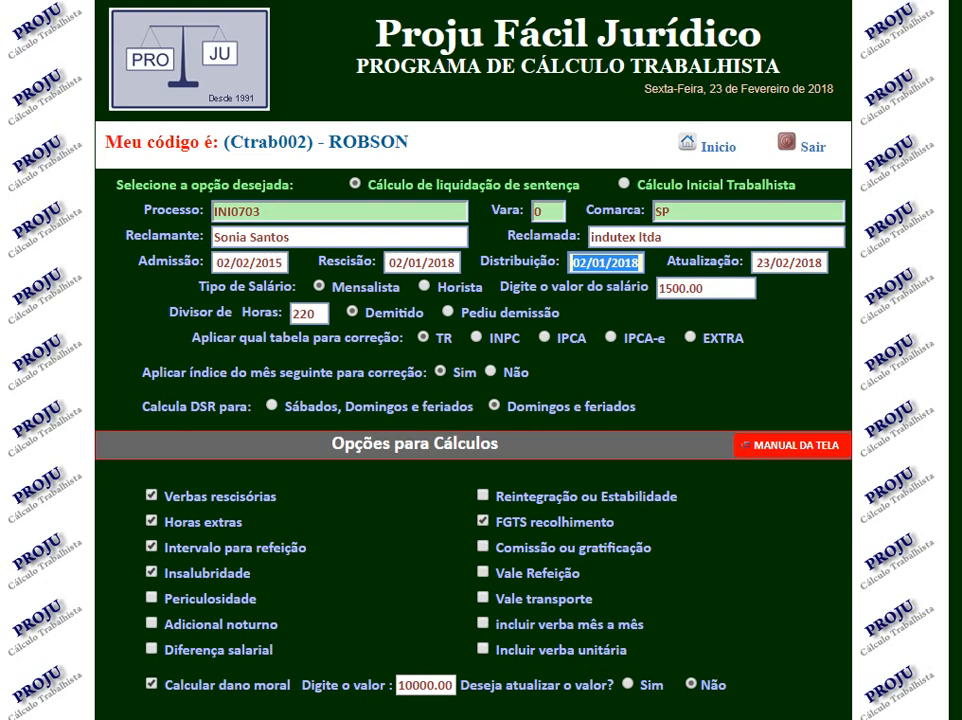
Enable updating of the moral damages value, go through its index and interest date fields, and return to the start page.
scroll(480, 400, "down", 3)
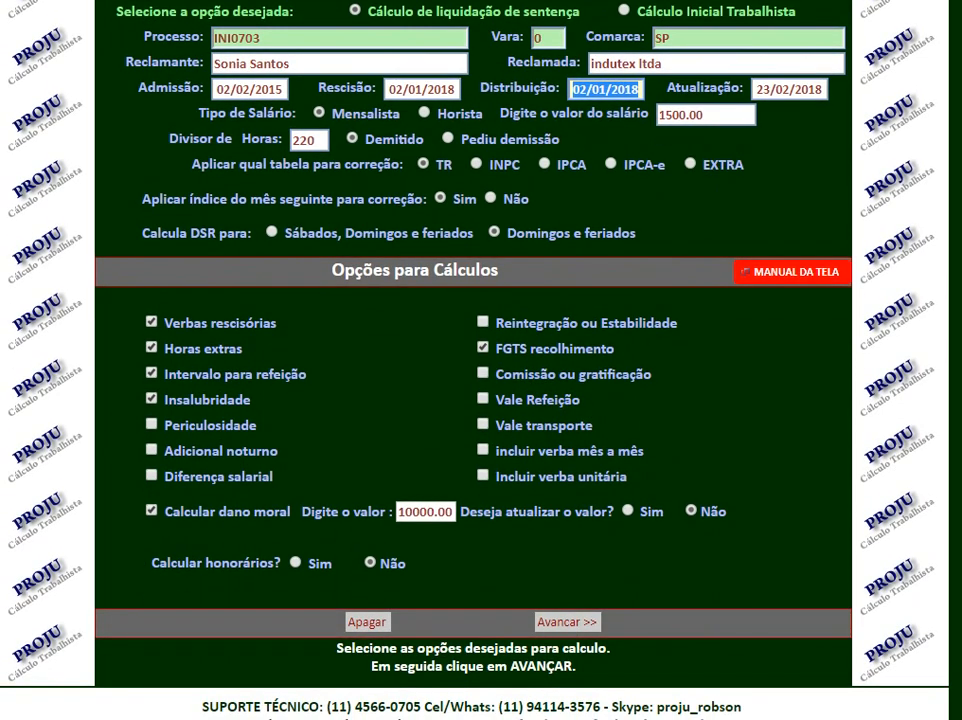
left_click(628, 510)
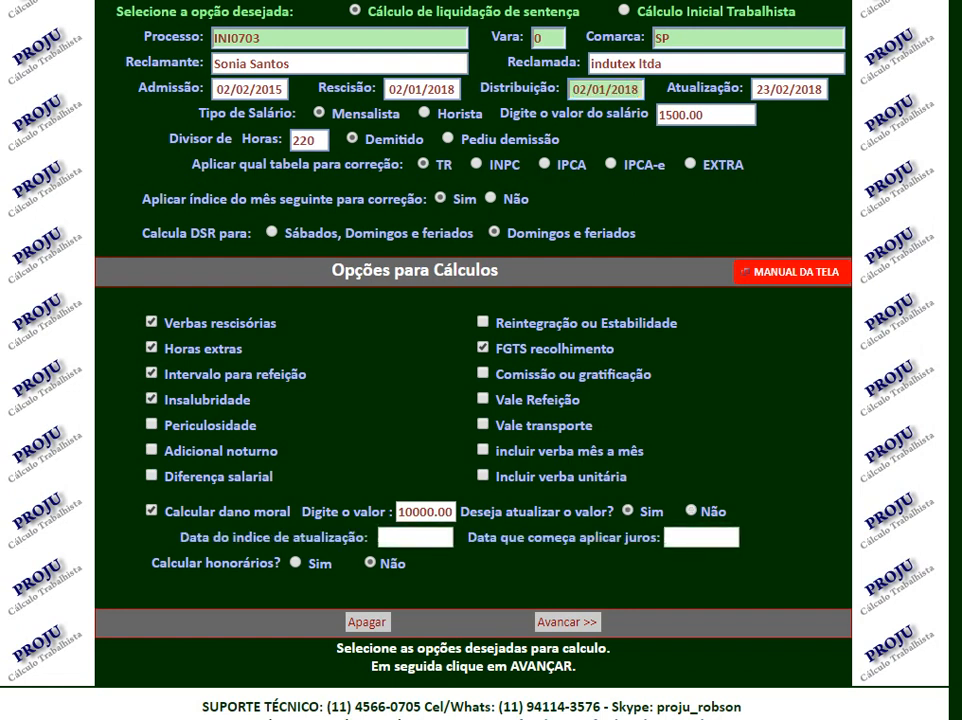
left_click(415, 538)
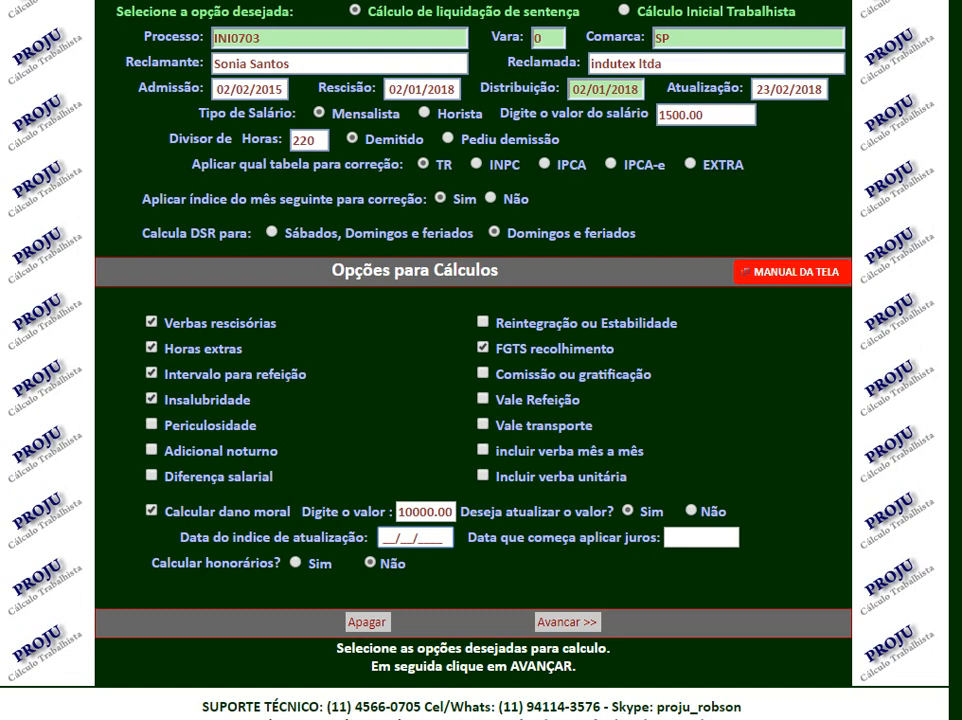
left_click(701, 538)
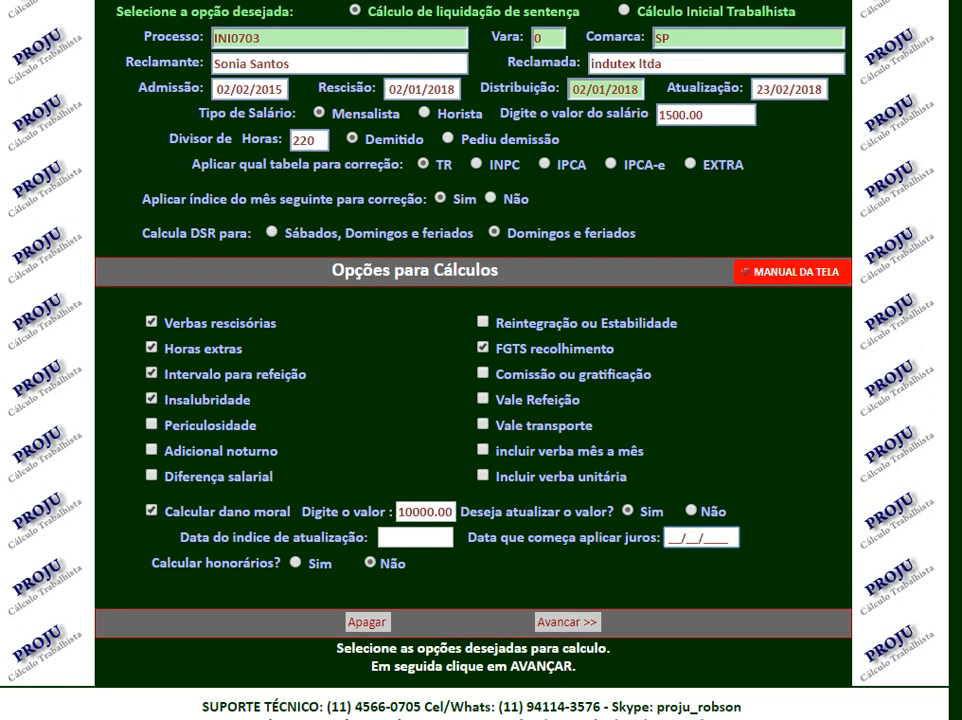
scroll(481, 360, "up", 3)
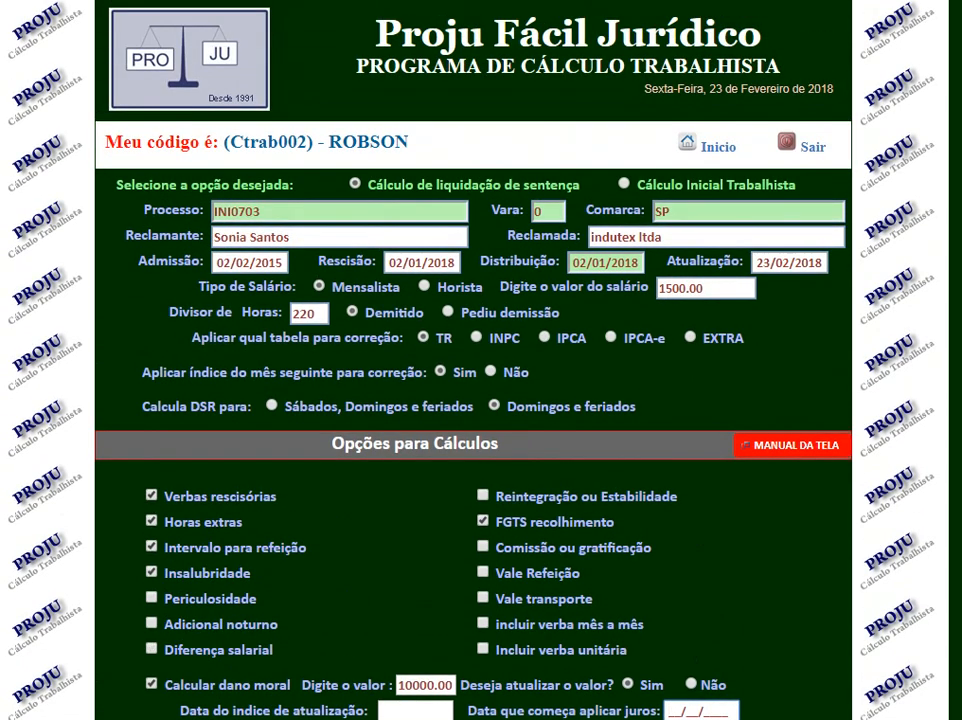
left_click(717, 146)
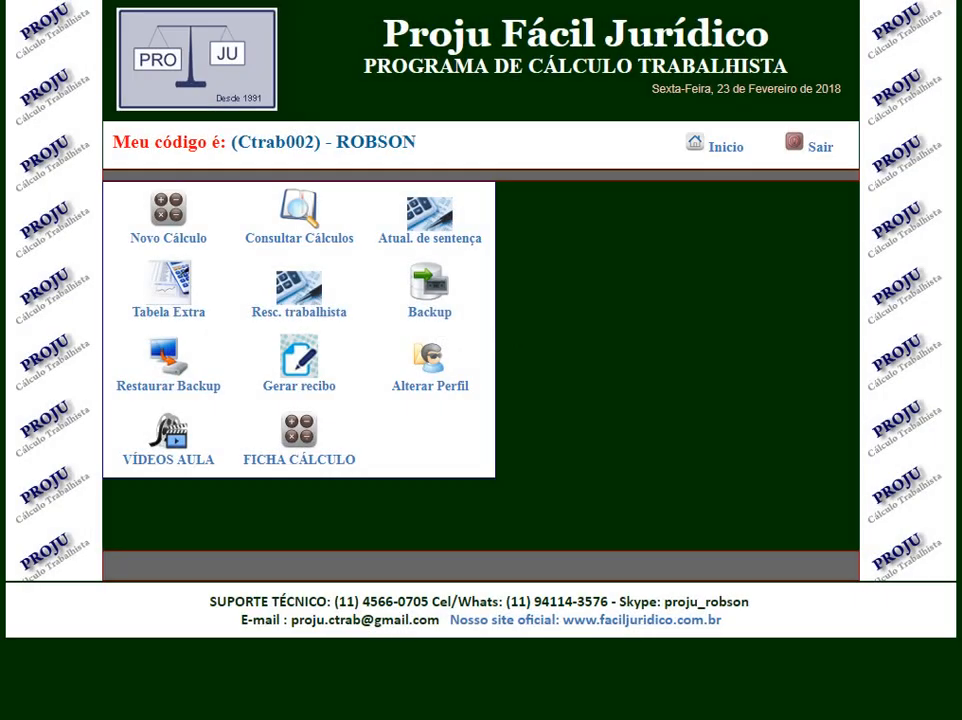